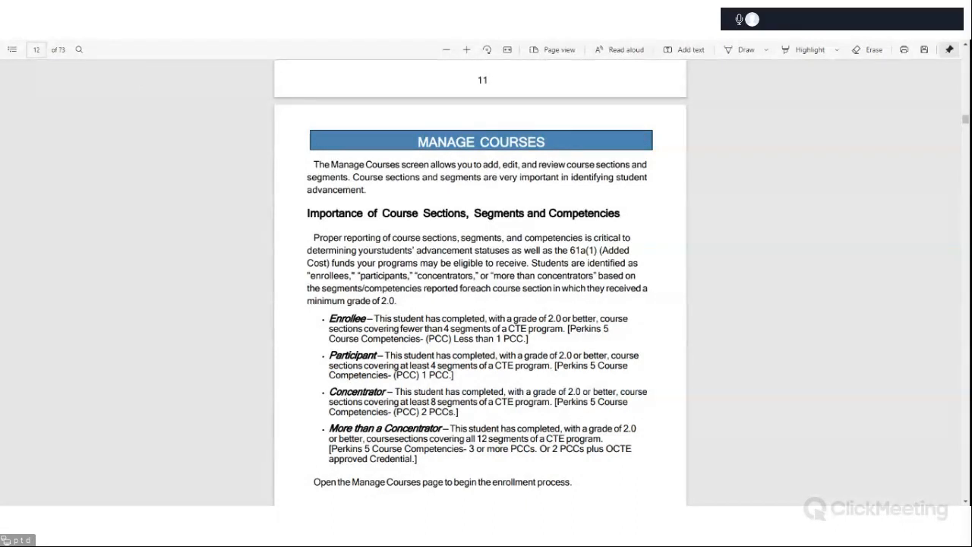
Log in to the CTEIS Training Site with the saved account.
scroll(577, 221, "up", 1)
scroll(577, 221, "up", 1)
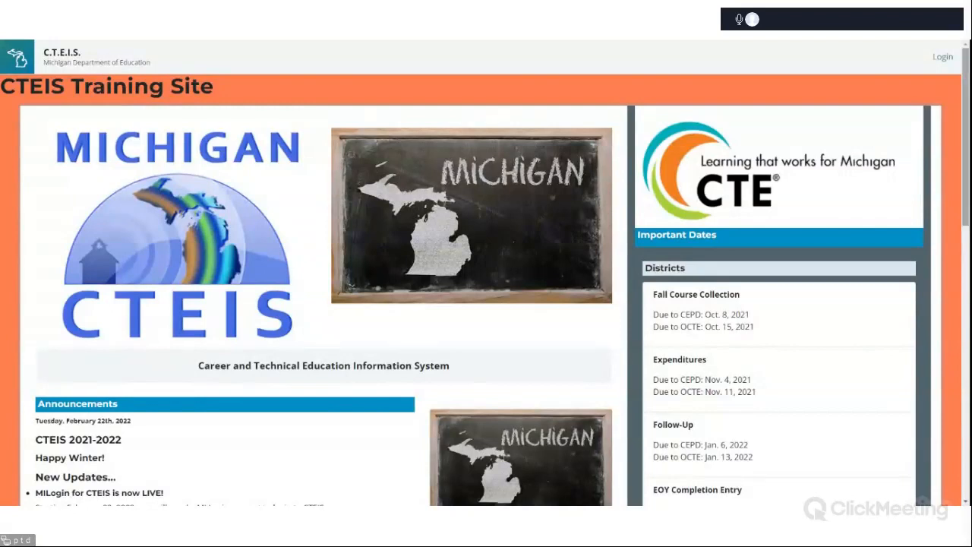
left_click(942, 57)
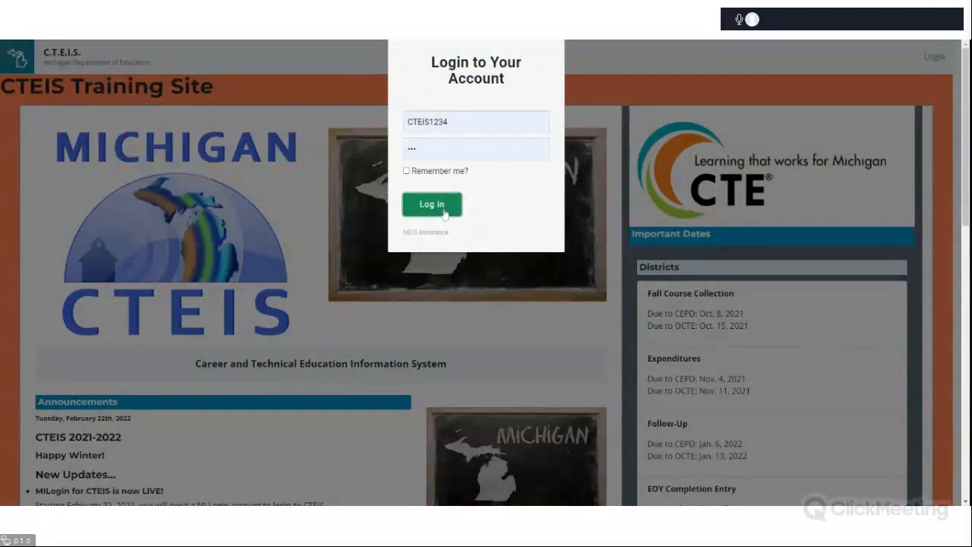
left_click(446, 214)
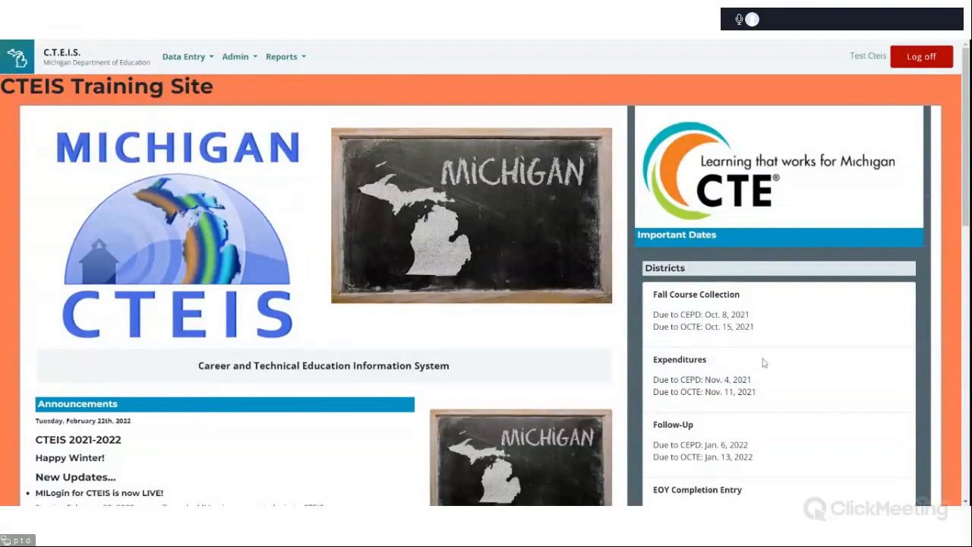
Browse the home page's announcements and important dates.
scroll(765, 363, "down", 3)
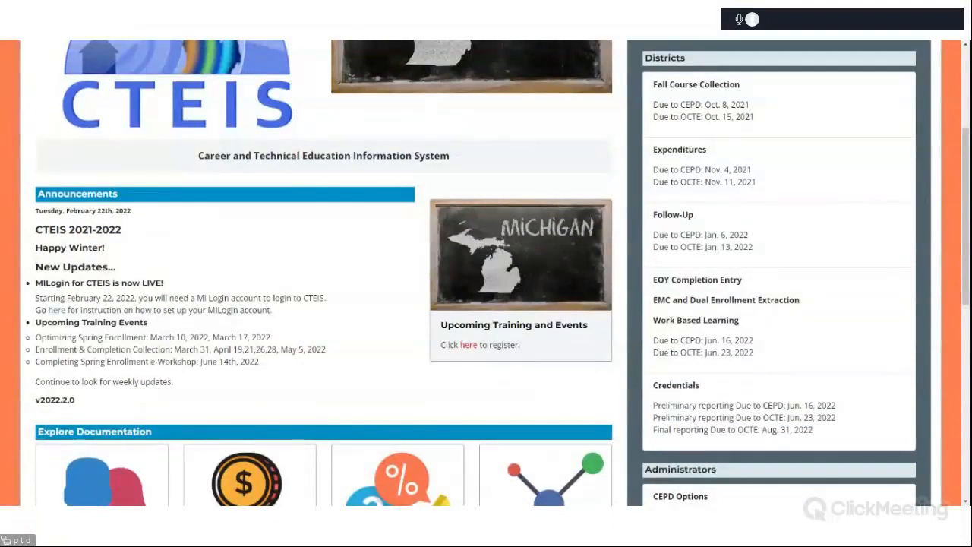
scroll(498, 273, "up", 1)
scroll(498, 274, "up", 1)
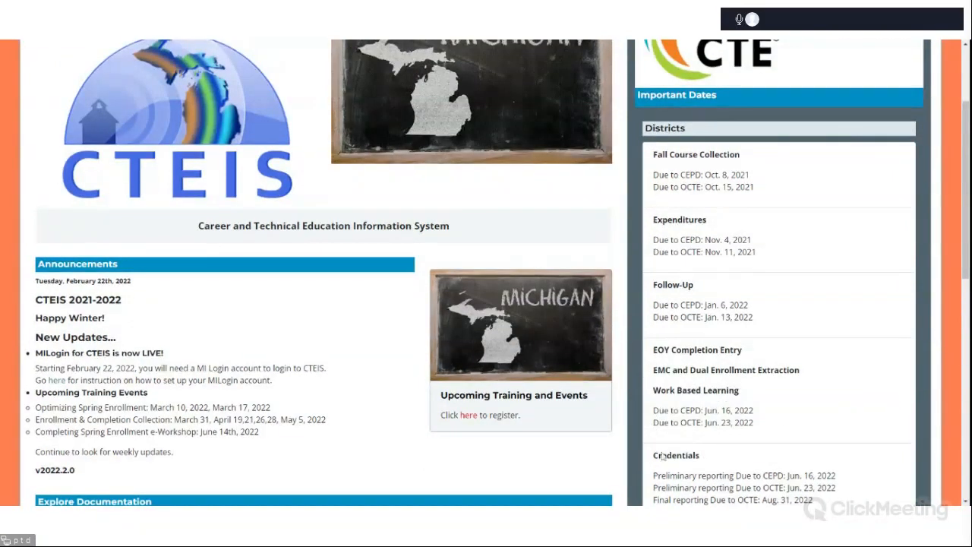
scroll(880, 375, "down", 3)
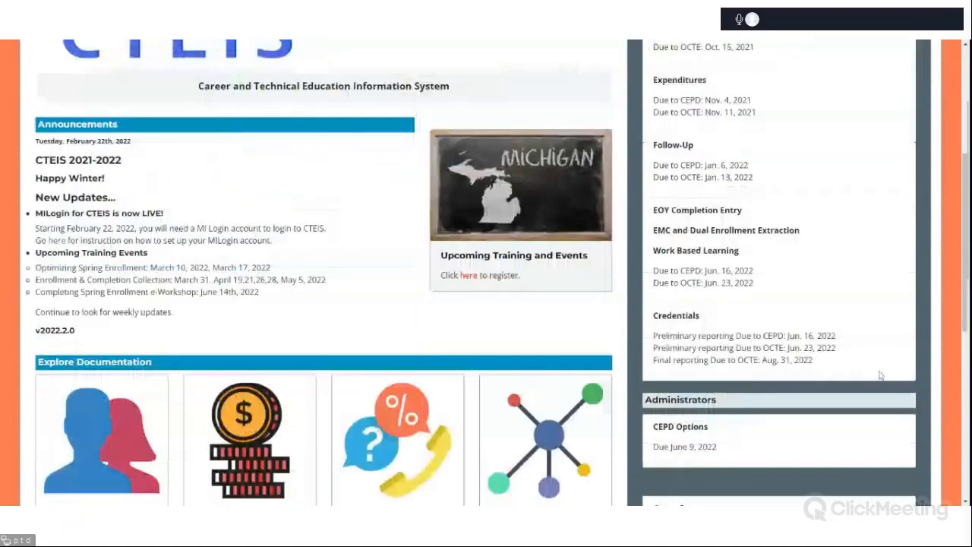
scroll(881, 375, "down", 3)
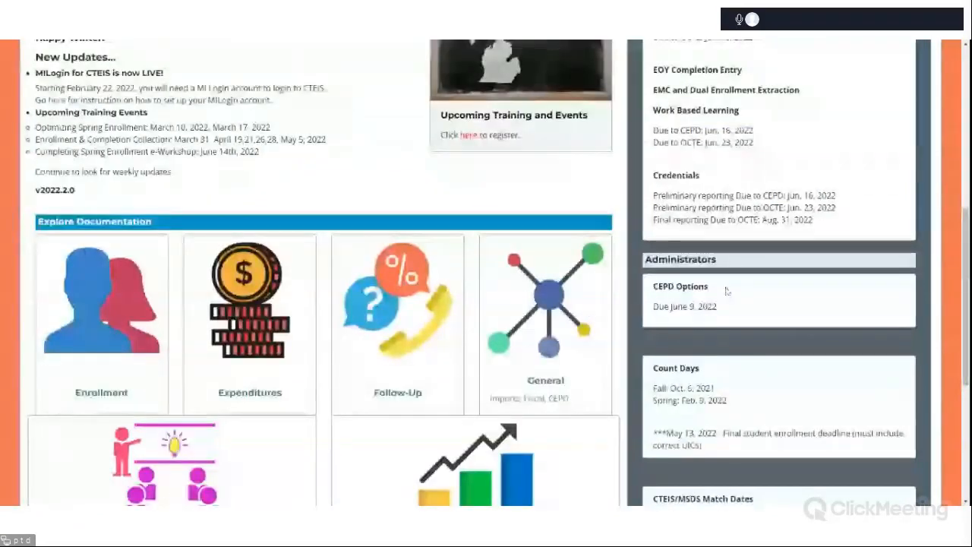
scroll(727, 291, "up", 4)
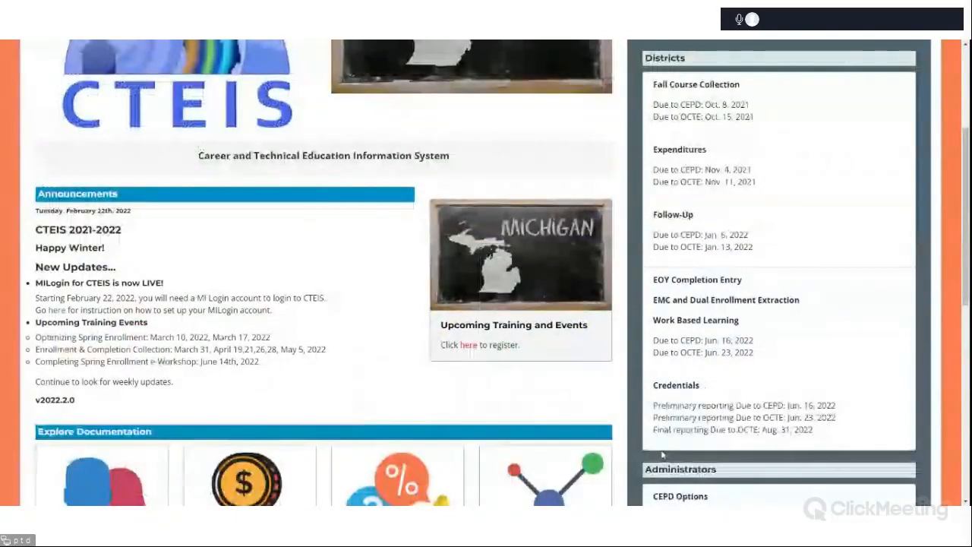
scroll(825, 310, "up", 4)
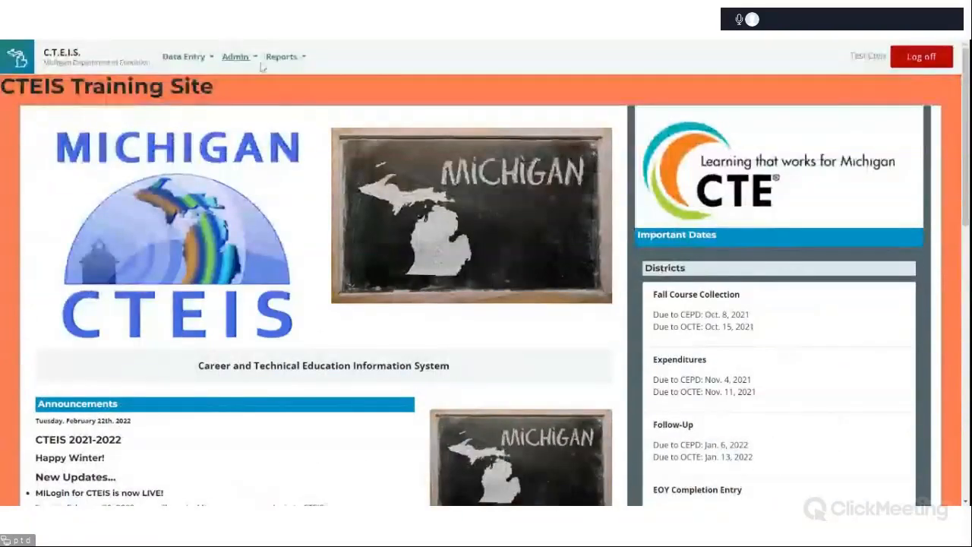
Open Manage Courses and select the Oakland Schools district.
left_click(168, 57)
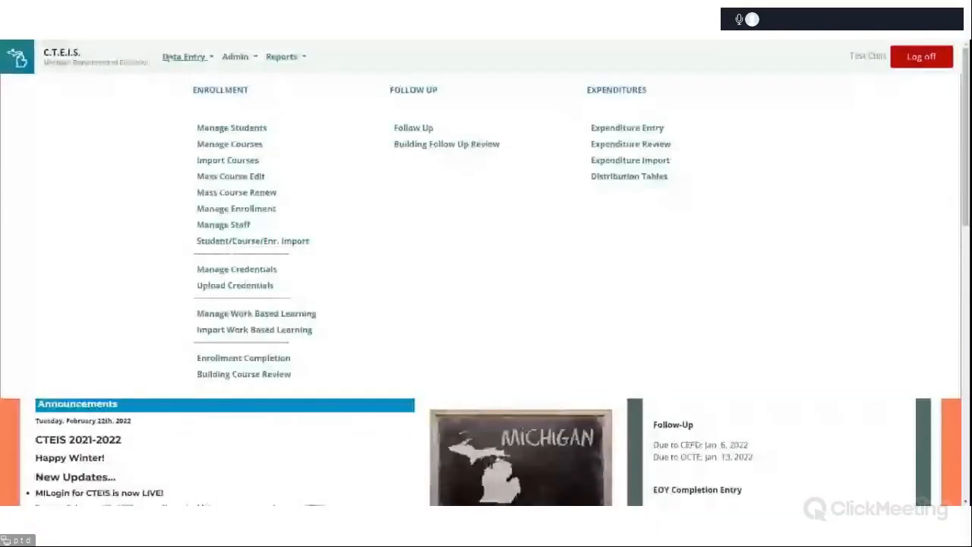
left_click(232, 144)
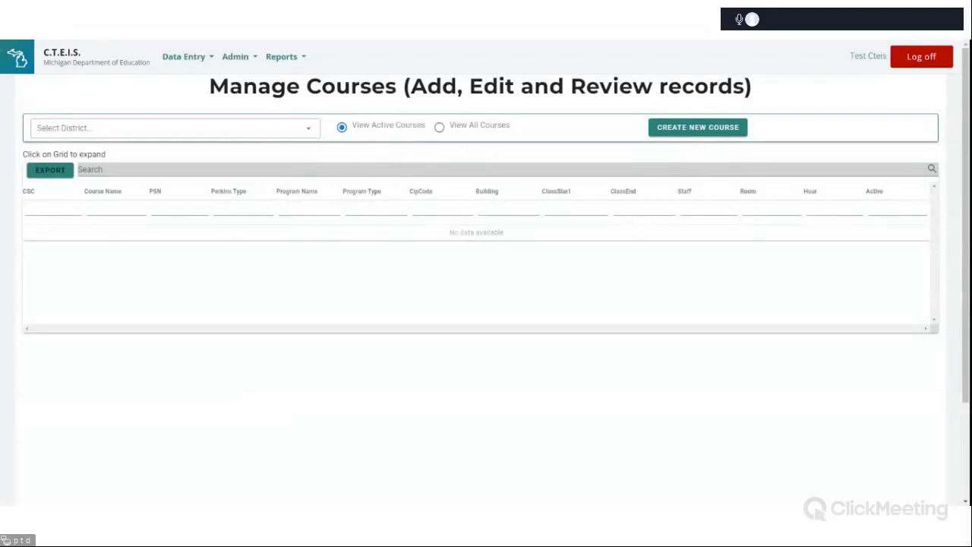
left_click(259, 134)
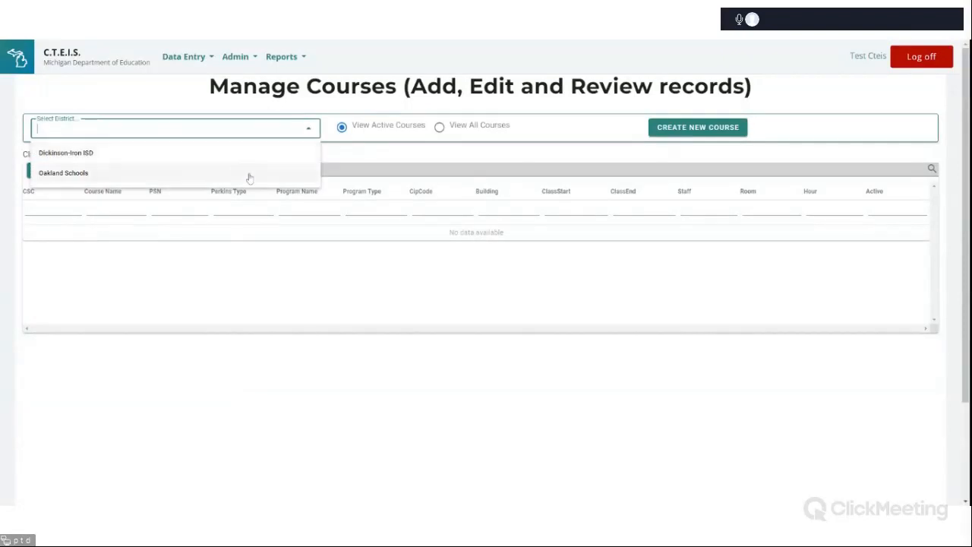
left_click(249, 174)
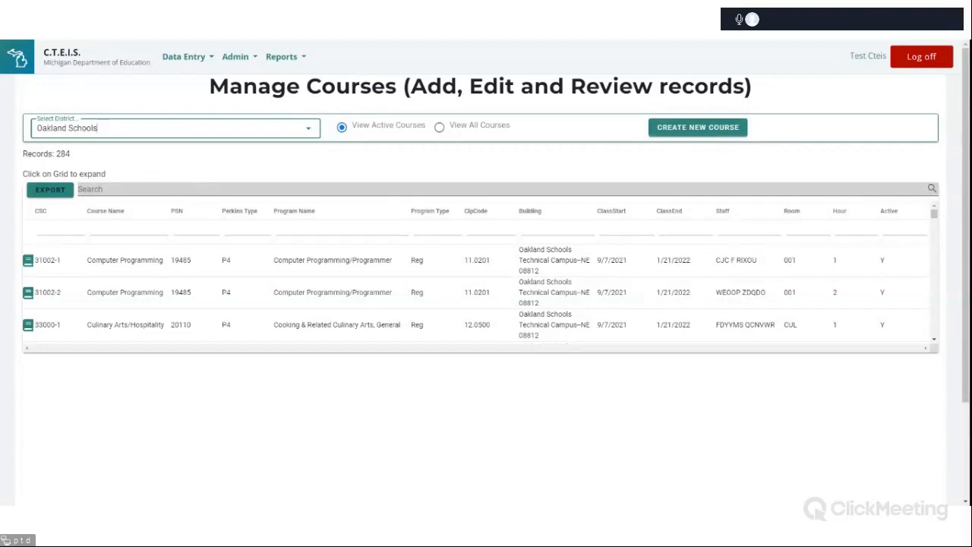
Start creating a new course and choose the Dickinson-Iron Tech Ed. Center (22000/06545) building.
scroll(380, 153, "down", 1)
scroll(380, 154, "down", 2)
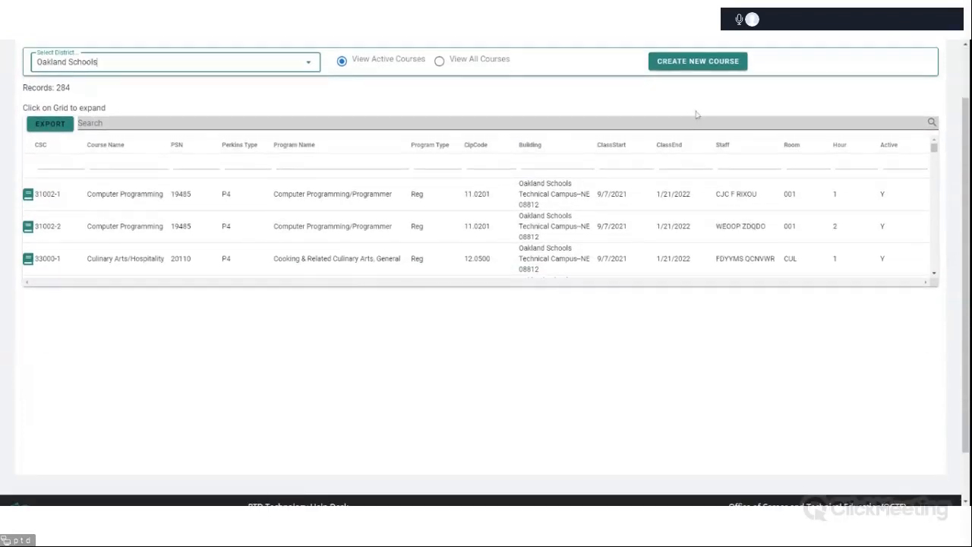
scroll(679, 387, "down", 1)
scroll(683, 393, "up", 3)
left_click(684, 131)
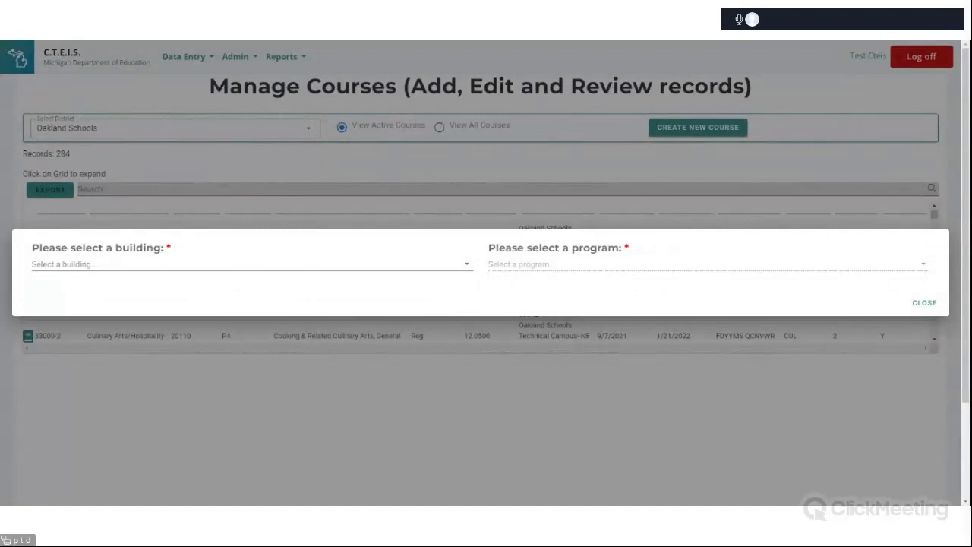
left_click(236, 263)
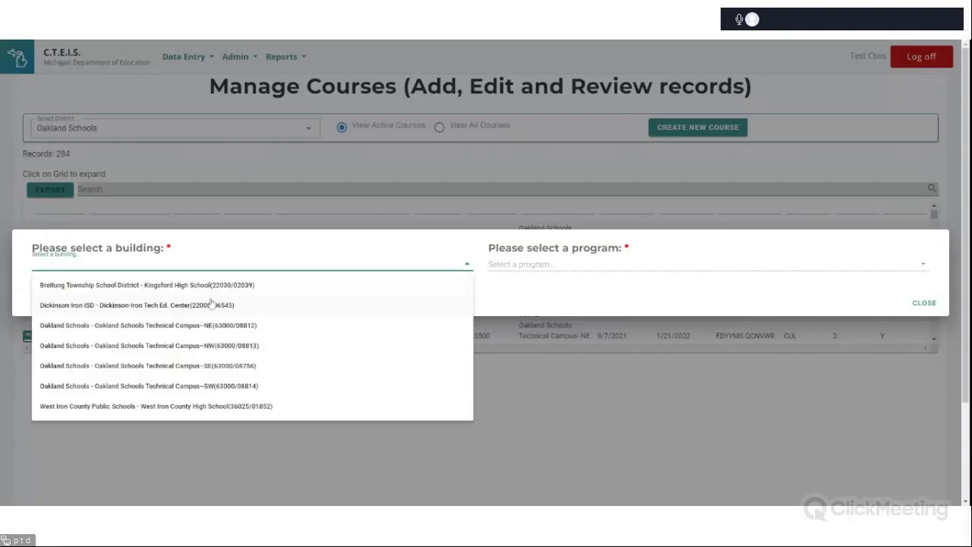
left_click(212, 305)
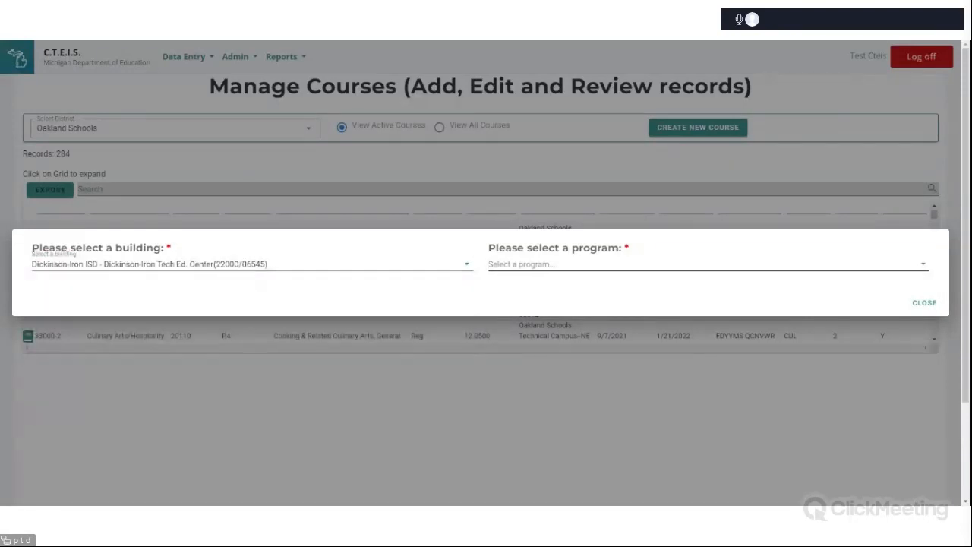
Select the Computer Programming/Programmer program for the new course.
left_click(558, 264)
left_click(558, 312)
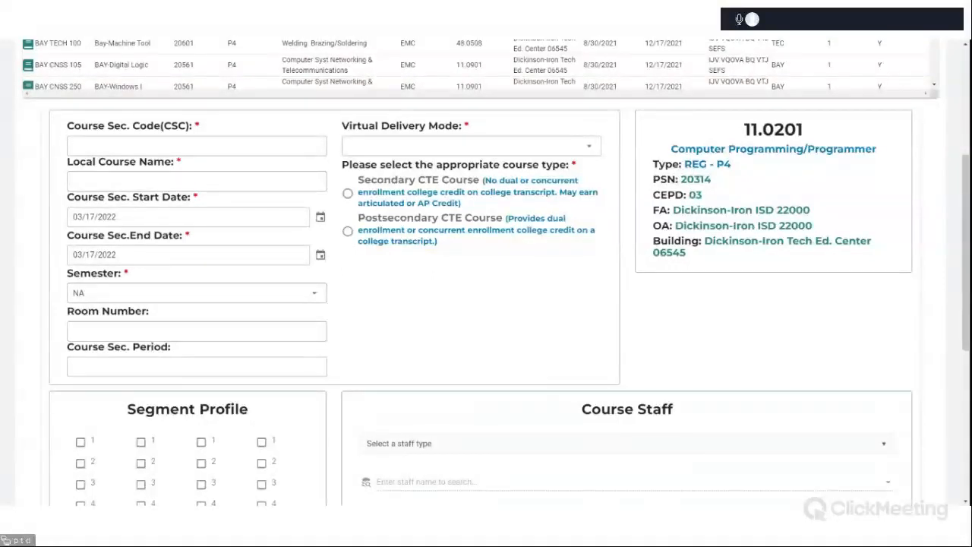
Review the Virtual Delivery Mode options without choosing one.
scroll(474, 320, "up", 1)
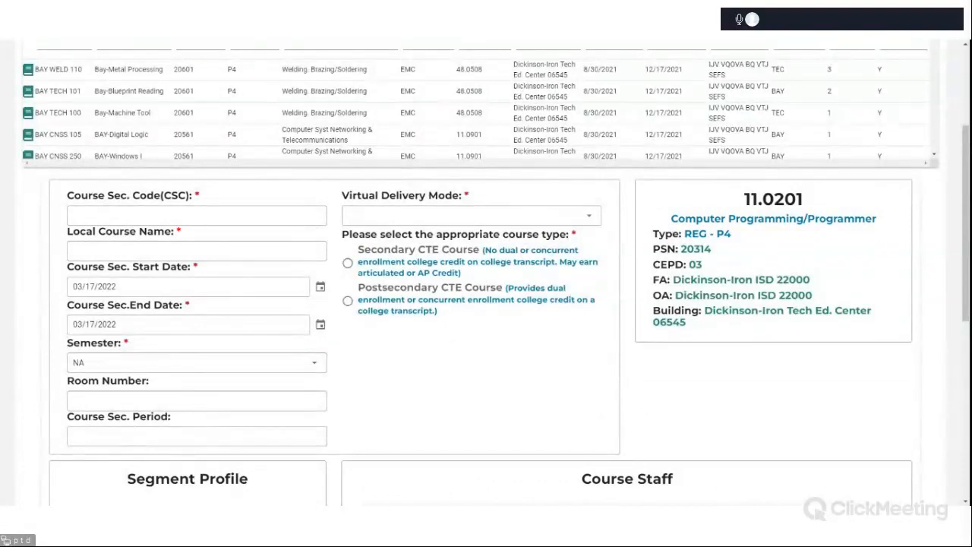
left_click(591, 220)
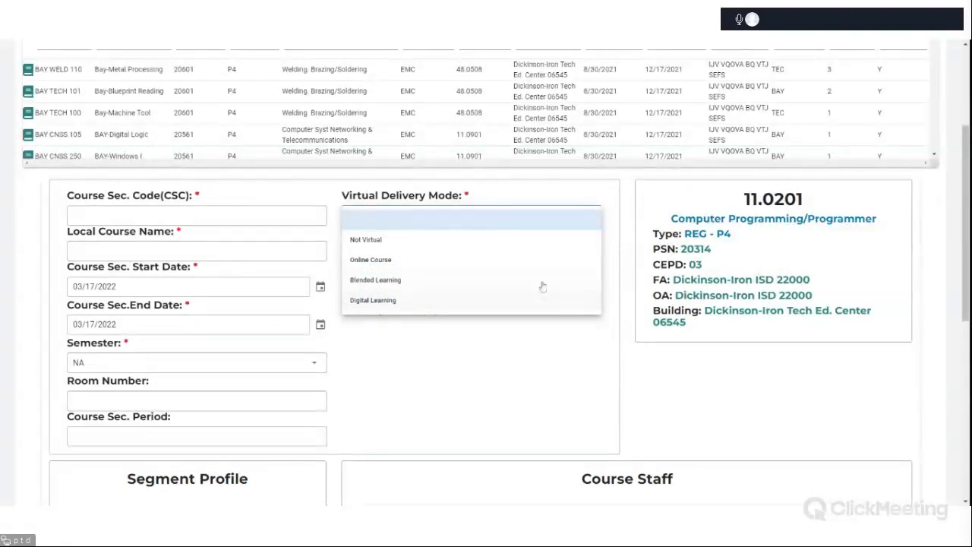
left_click(492, 349)
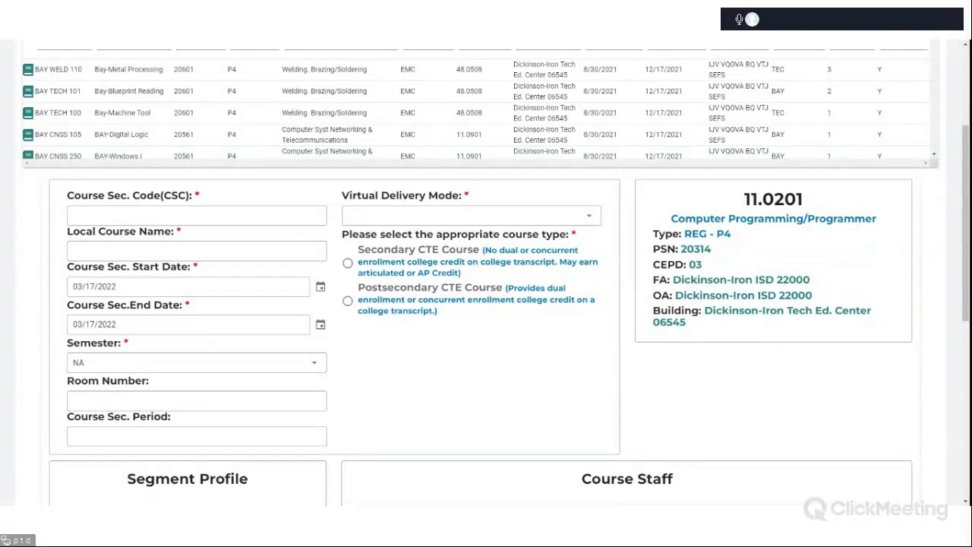
Examine the Segment Profile and Course Staff sections of the new course form.
scroll(779, 351, "down", 2)
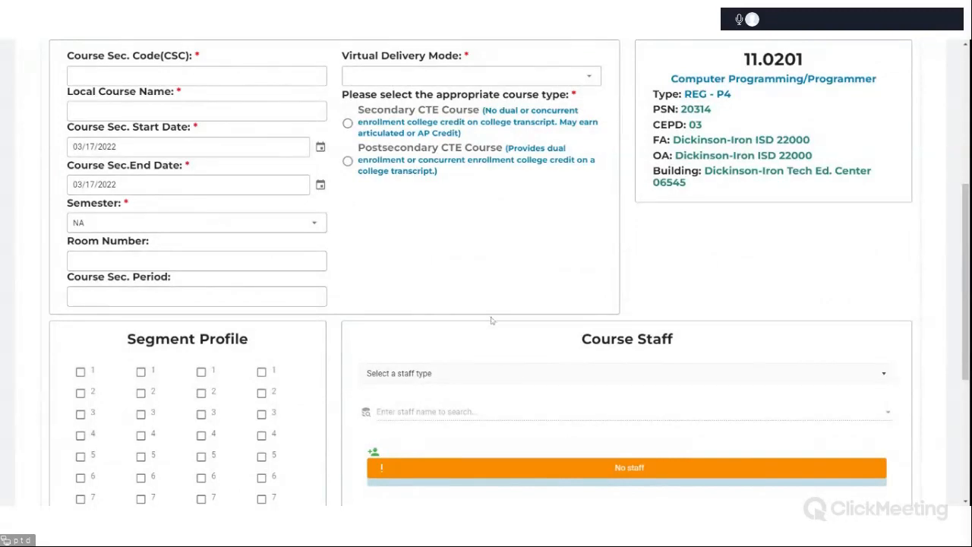
scroll(491, 320, "down", 2)
scroll(488, 321, "down", 3)
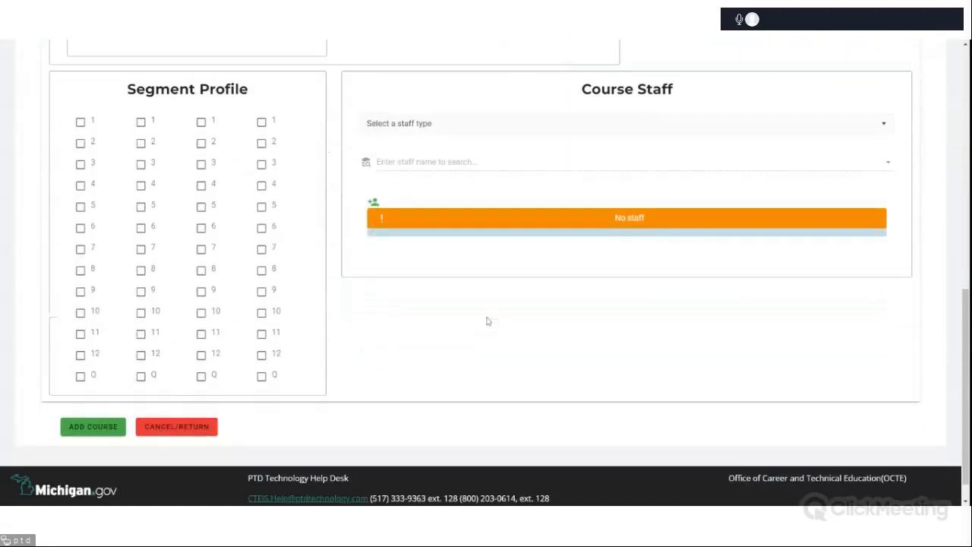
scroll(488, 322, "up", 1)
scroll(488, 321, "up", 1)
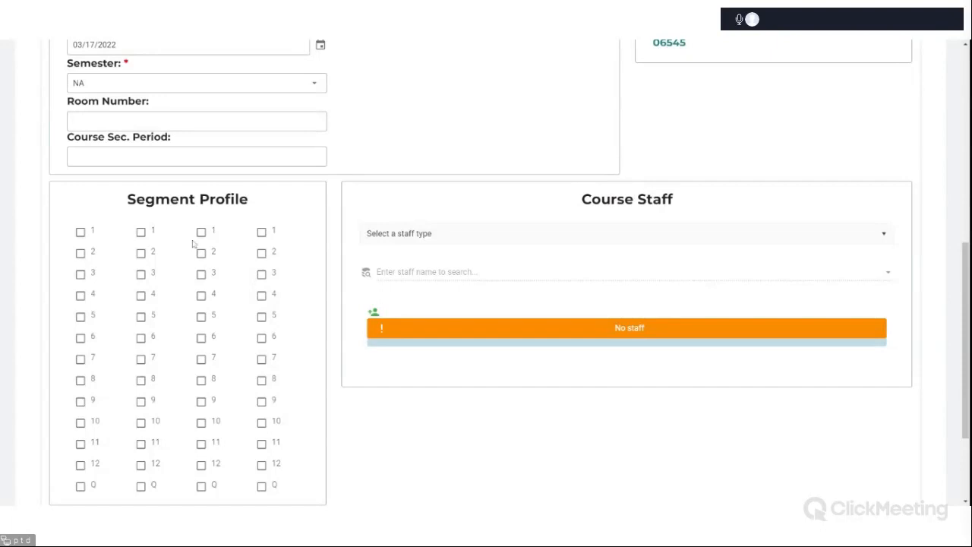
scroll(205, 228, "down", 2)
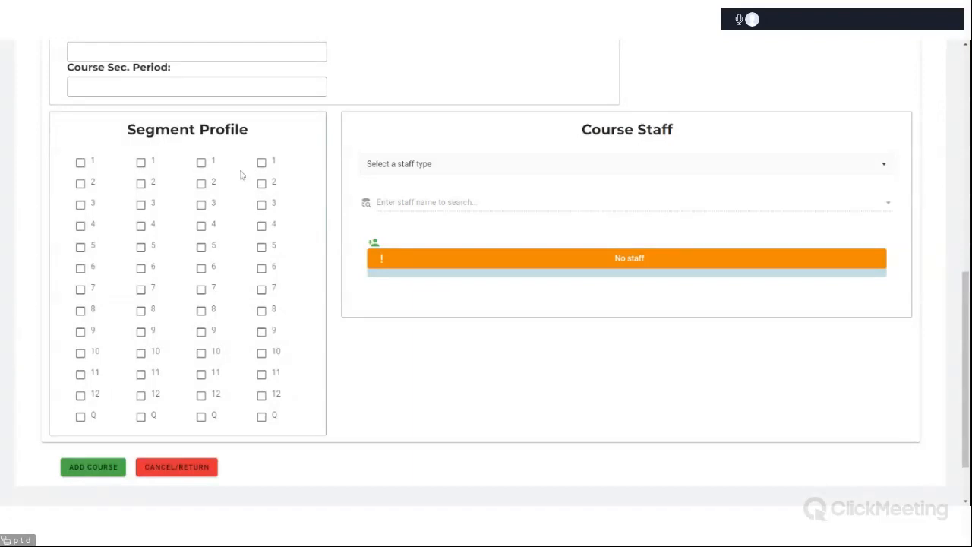
scroll(322, 294, "up", 4)
scroll(322, 295, "up", 2)
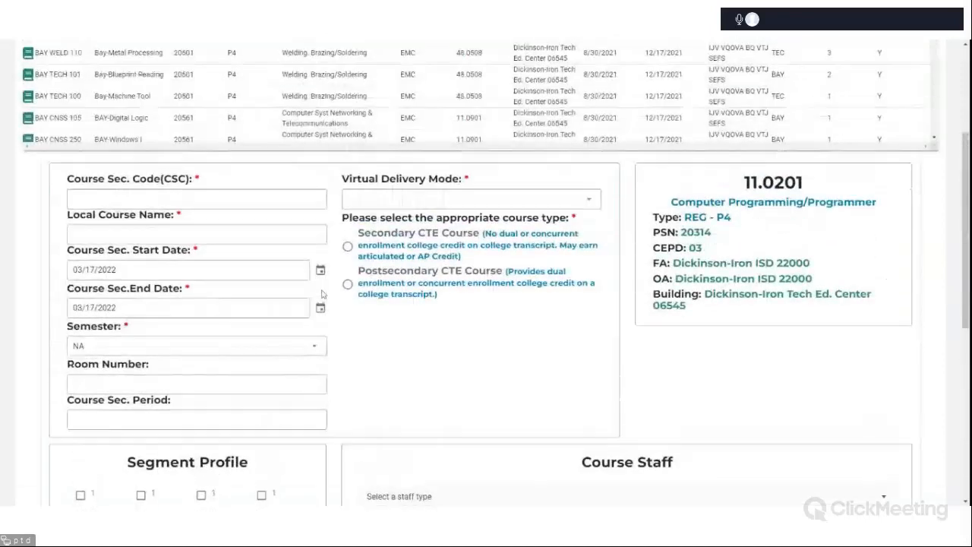
scroll(322, 297, "down", 1)
scroll(322, 294, "down", 6)
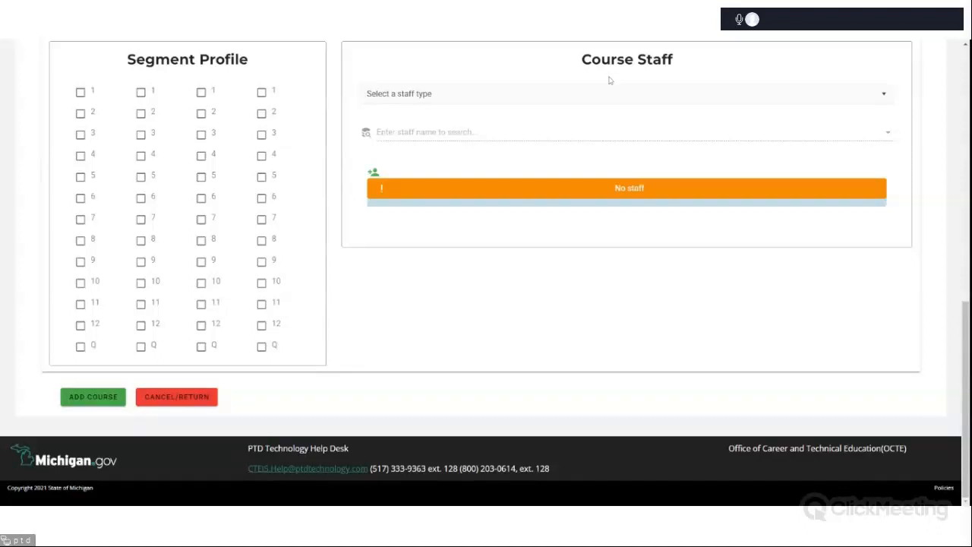
scroll(709, 208, "up", 1)
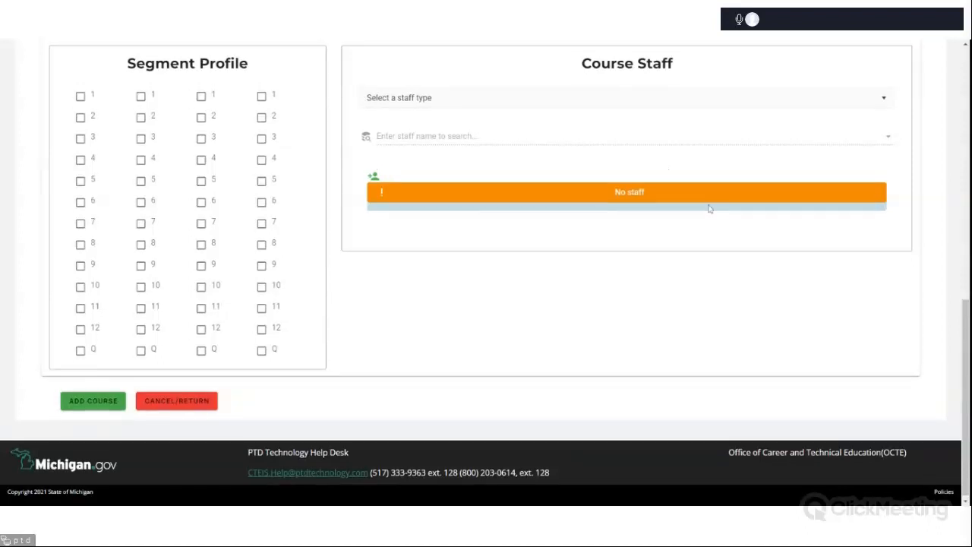
scroll(707, 208, "up", 2)
scroll(734, 215, "down", 2)
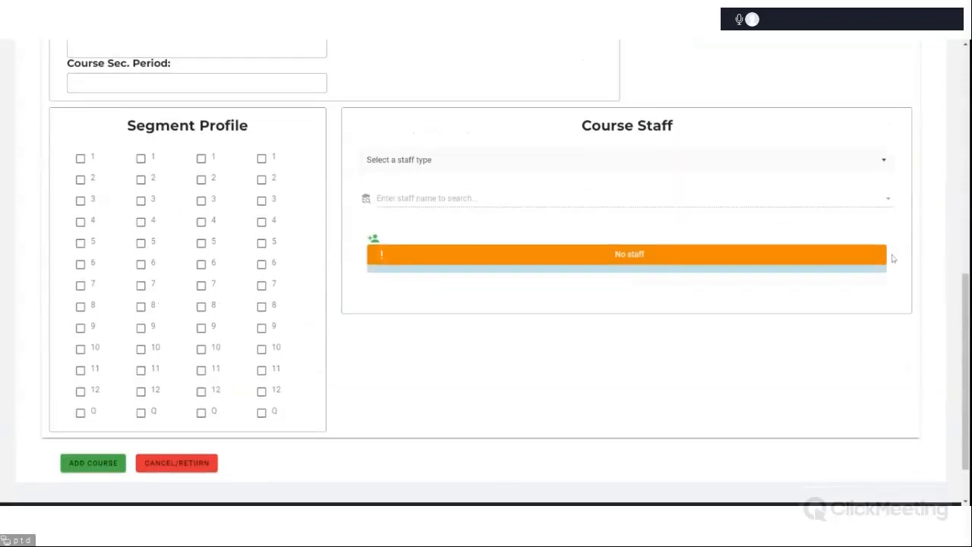
Set the course staff type to Additional Full Time.
left_click(843, 103)
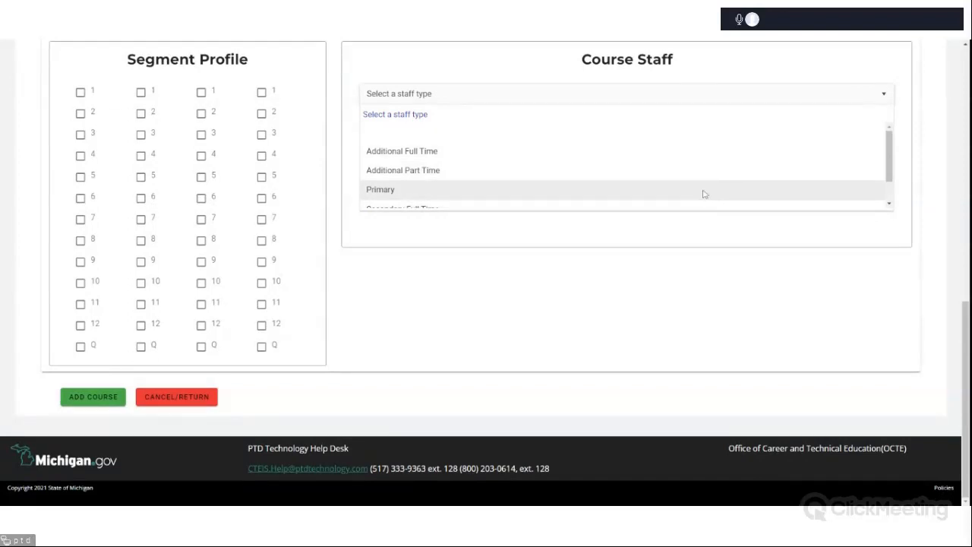
scroll(702, 196, "down", 3)
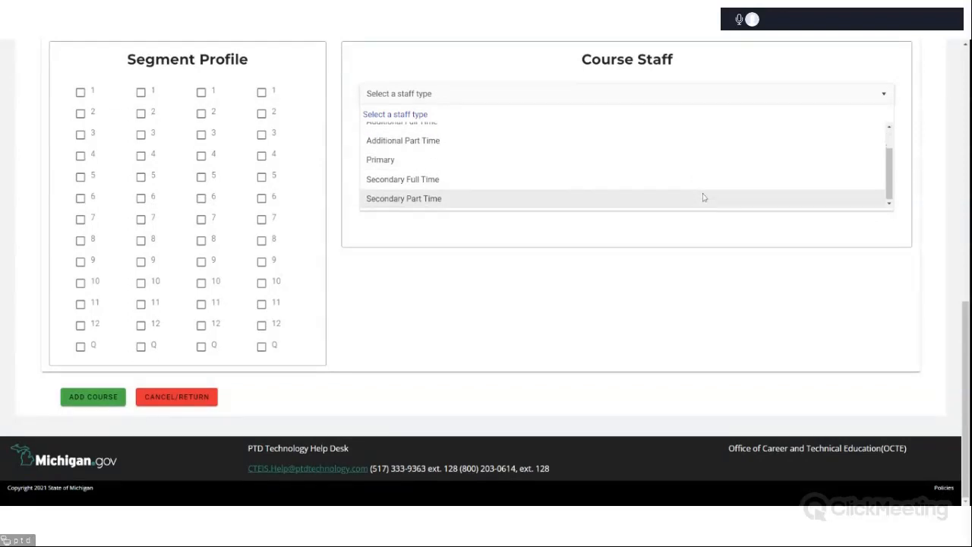
left_click(837, 192)
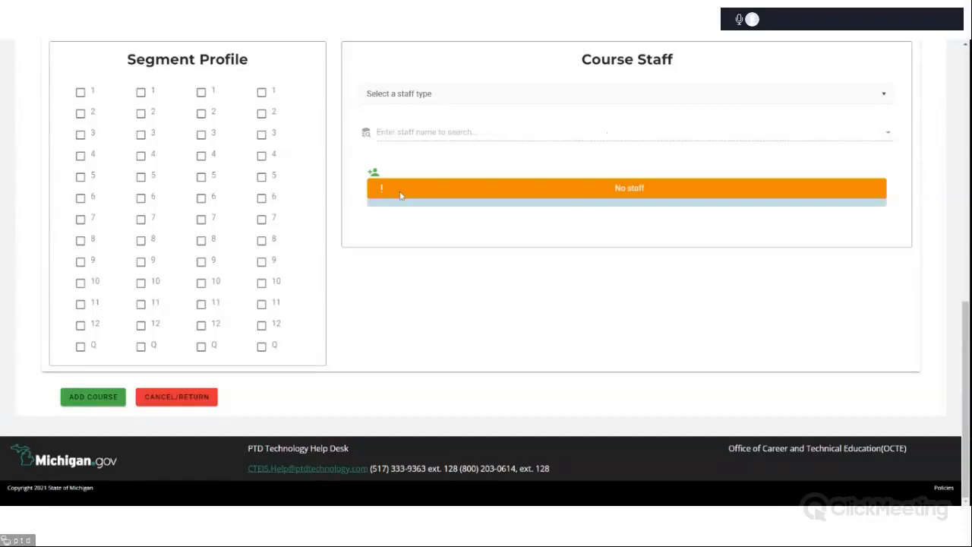
left_click(523, 97)
left_click(510, 151)
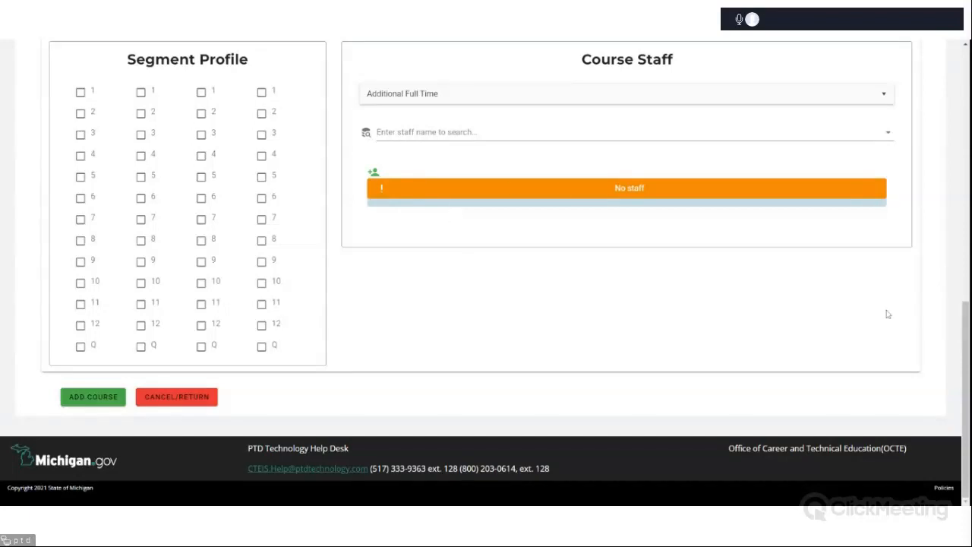
left_click_drag(969, 322, 968, 68)
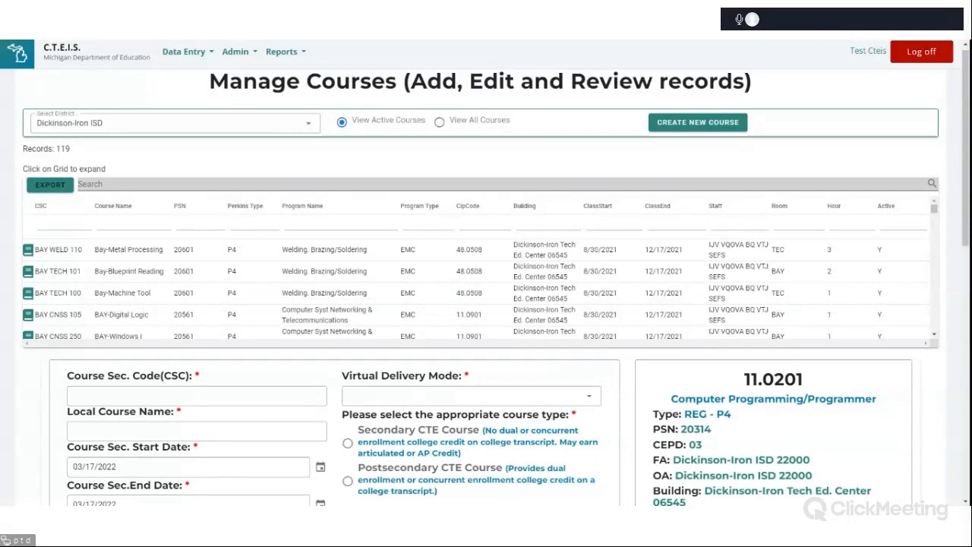
scroll(486, 319, "up", 1)
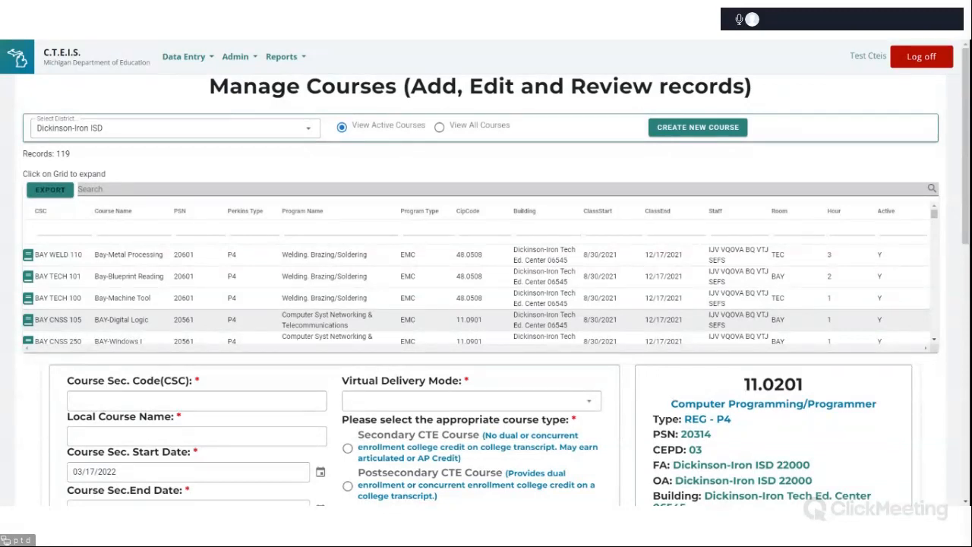
Examine the Local Course Name, Room Number and Course Sec. Period fields of the new course form.
scroll(486, 304, "down", 5)
left_click(197, 87)
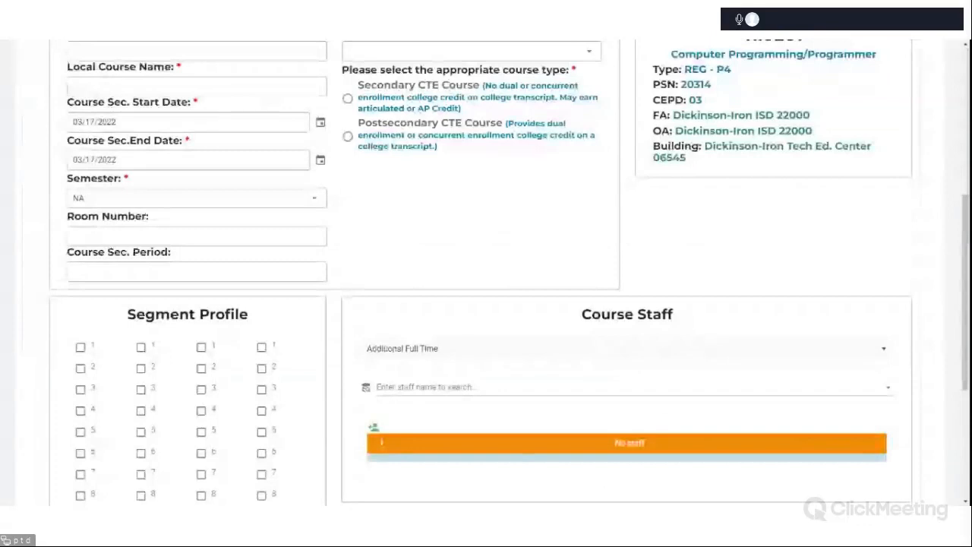
left_click(197, 271)
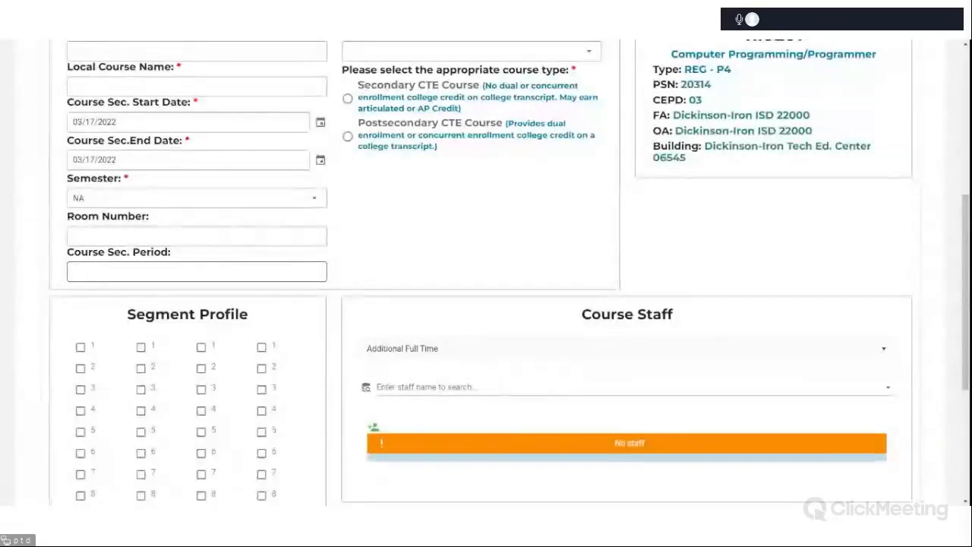
left_click(197, 237)
scroll(476, 278, "up", 1)
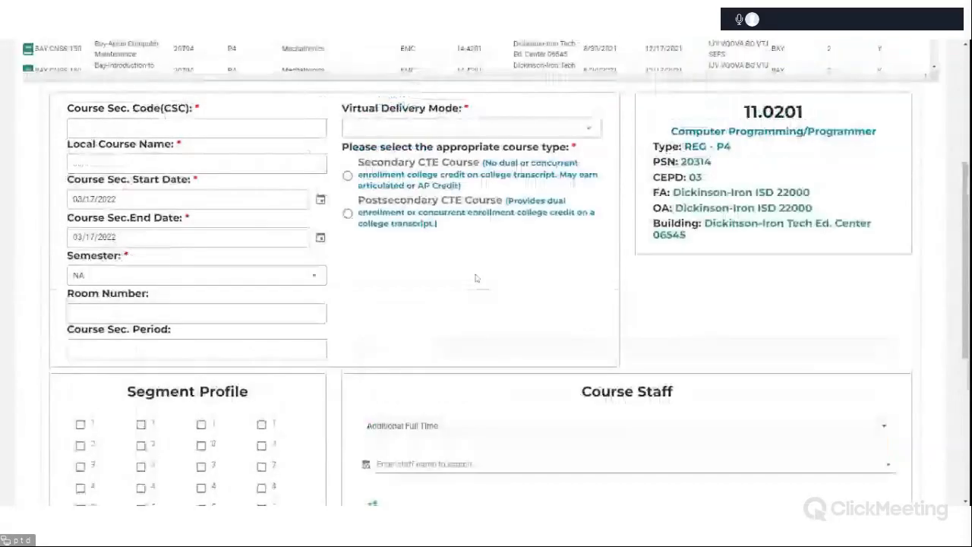
scroll(475, 278, "up", 4)
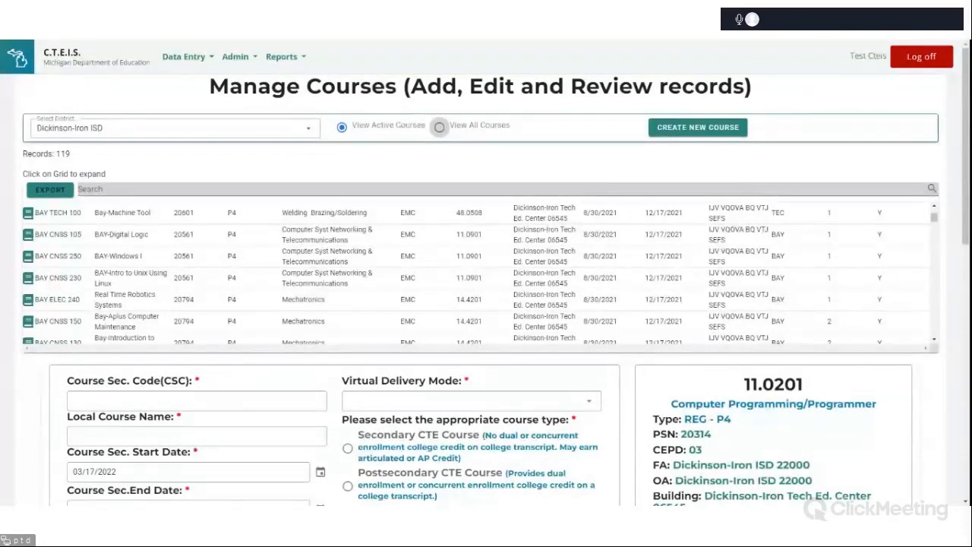
Switch the course list to show all courses and scroll through the records.
left_click(440, 128)
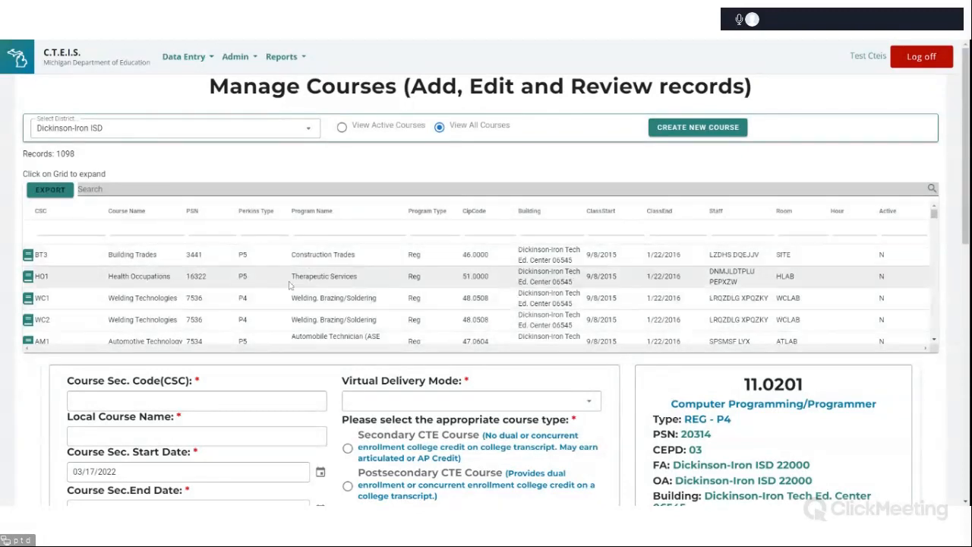
scroll(228, 304, "down", 3)
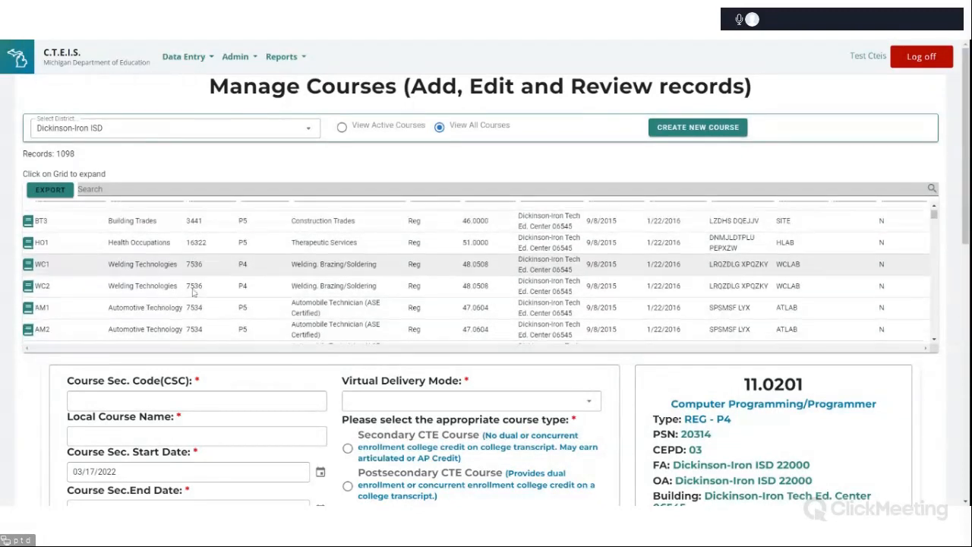
scroll(194, 289, "down", 10)
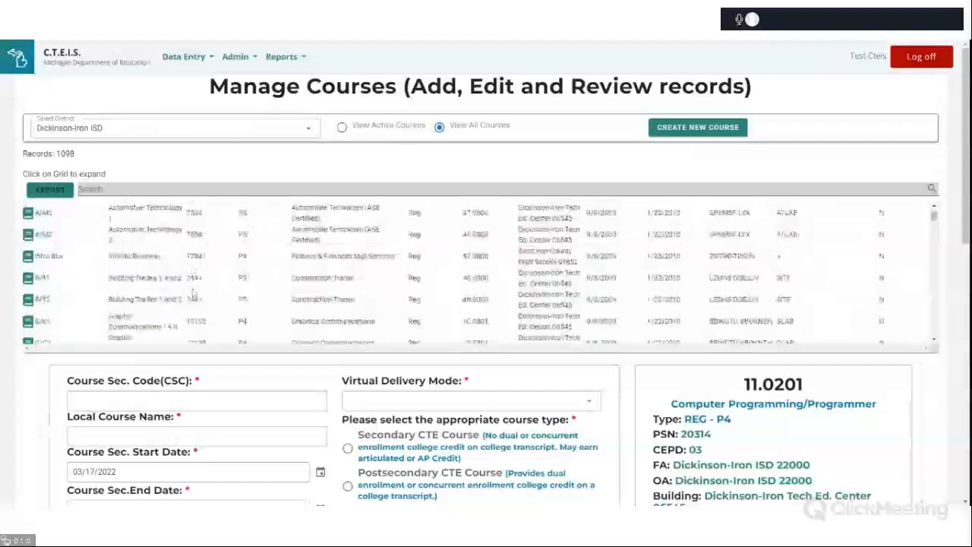
scroll(194, 292, "down", 10)
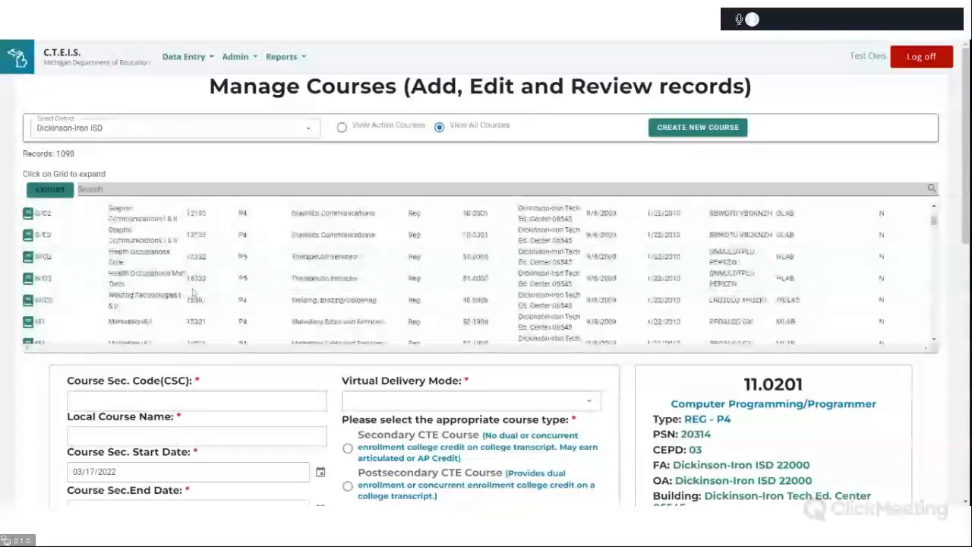
scroll(194, 294, "down", 10)
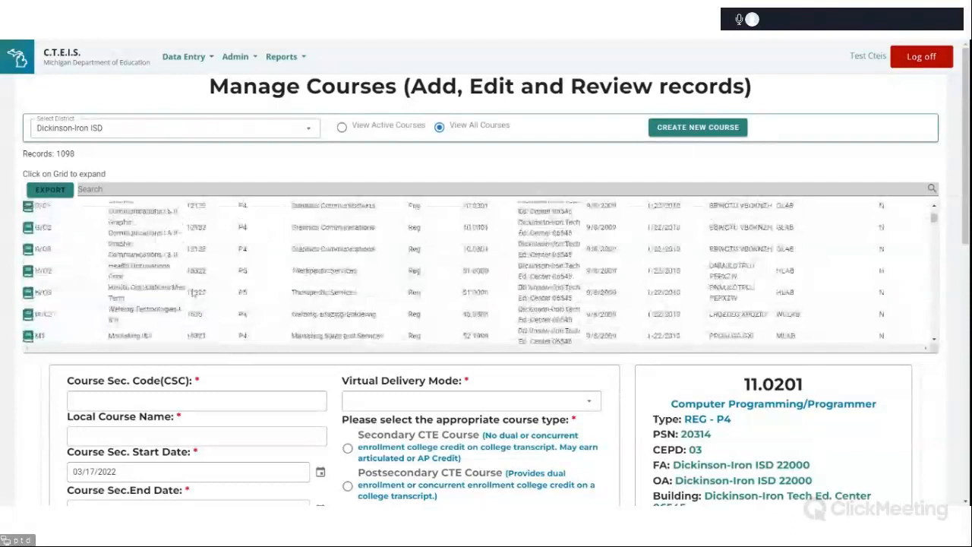
scroll(193, 293, "up", 5)
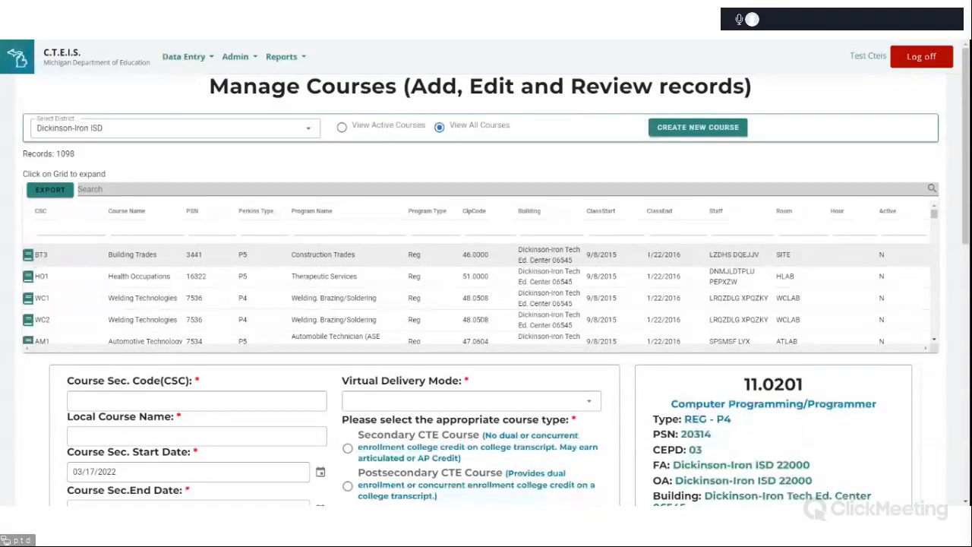
Open the BT3 Building Trades course record and review its details and course staff.
left_click(27, 256)
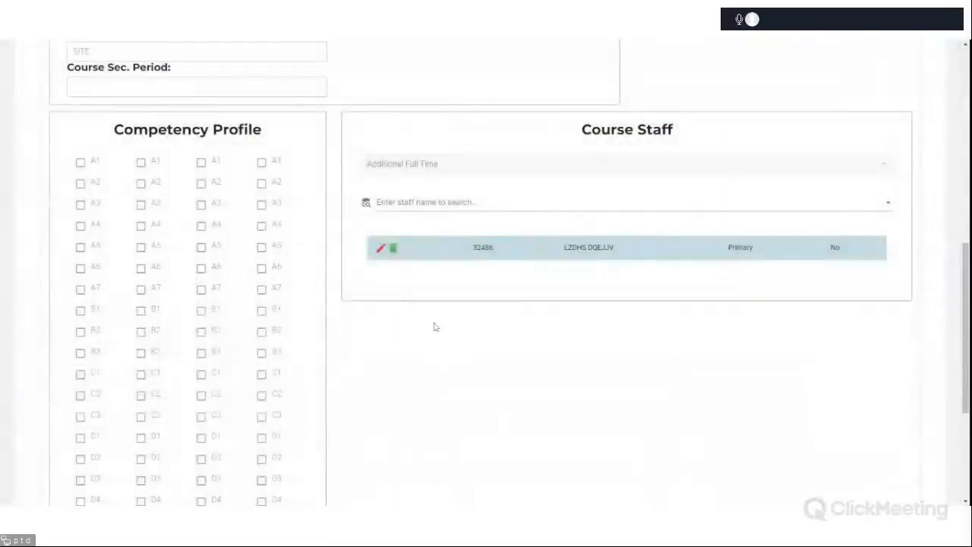
scroll(545, 346, "up", 10)
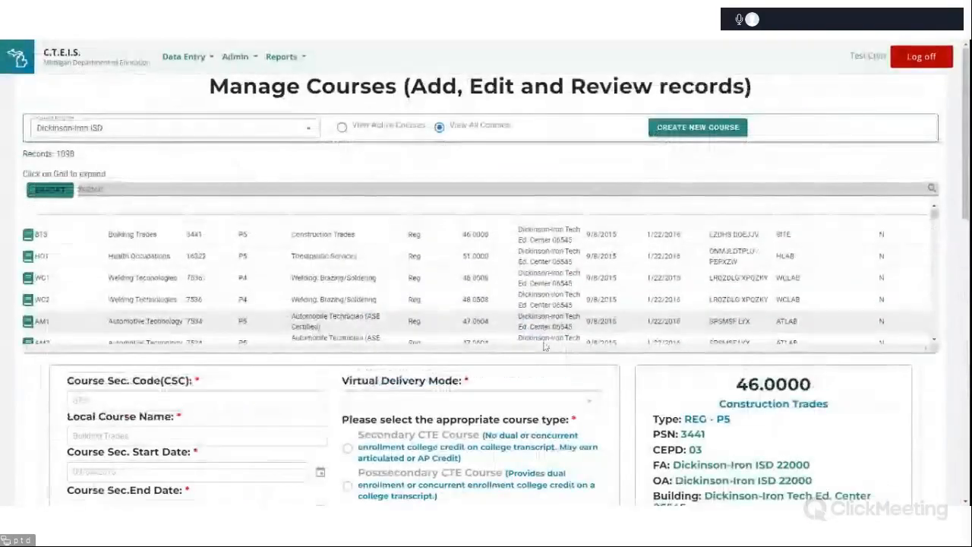
scroll(544, 347, "down", 3)
scroll(684, 451, "down", 1)
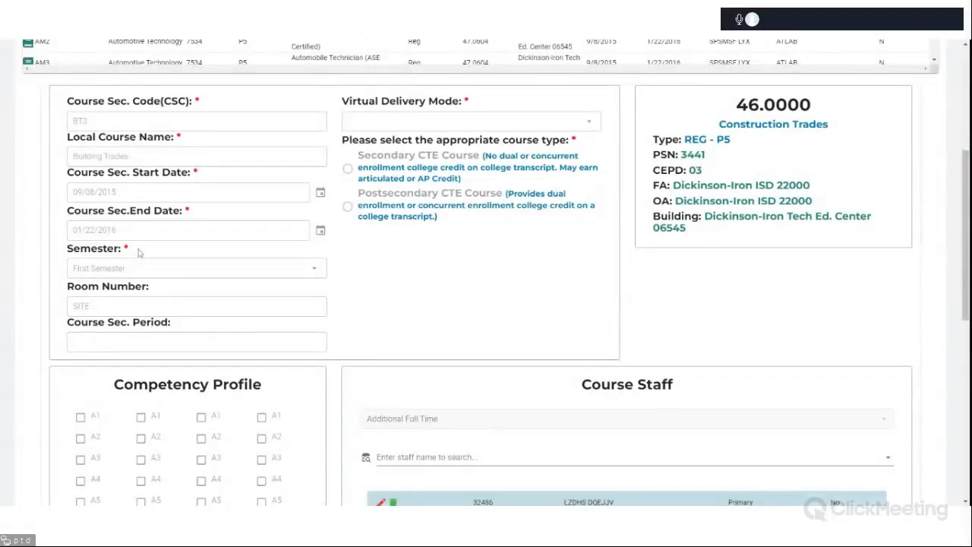
scroll(635, 284, "down", 5)
scroll(634, 293, "down", 1)
scroll(631, 293, "up", 3)
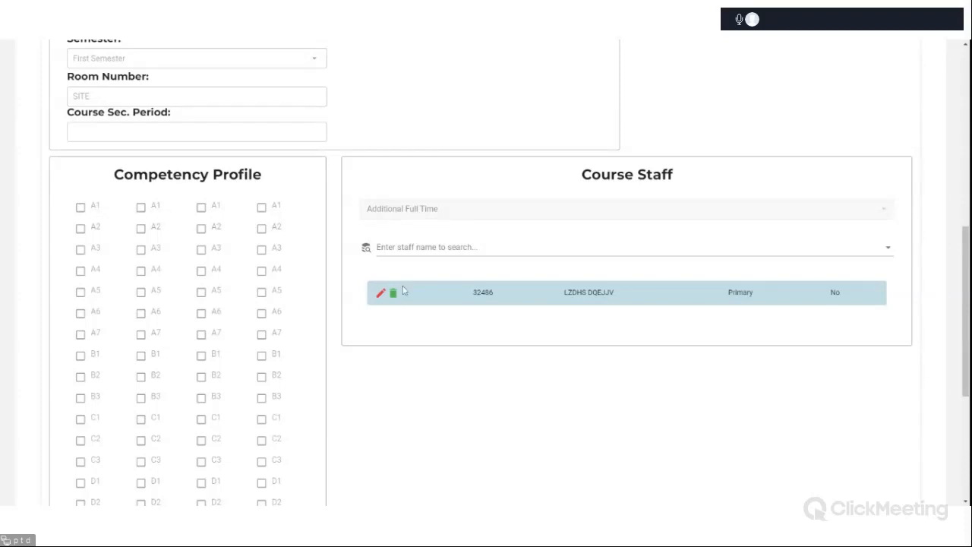
scroll(615, 374, "up", 2)
scroll(615, 374, "up", 5)
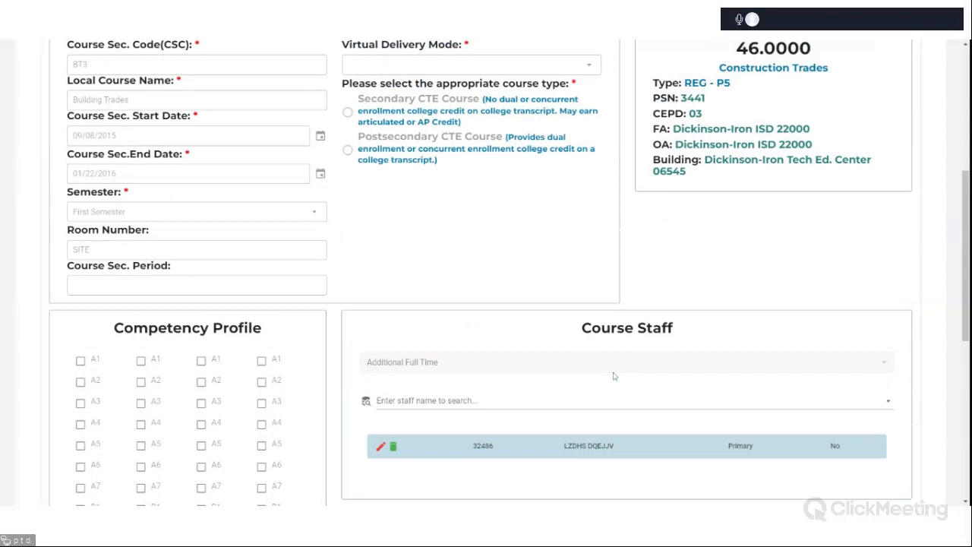
scroll(614, 375, "up", 6)
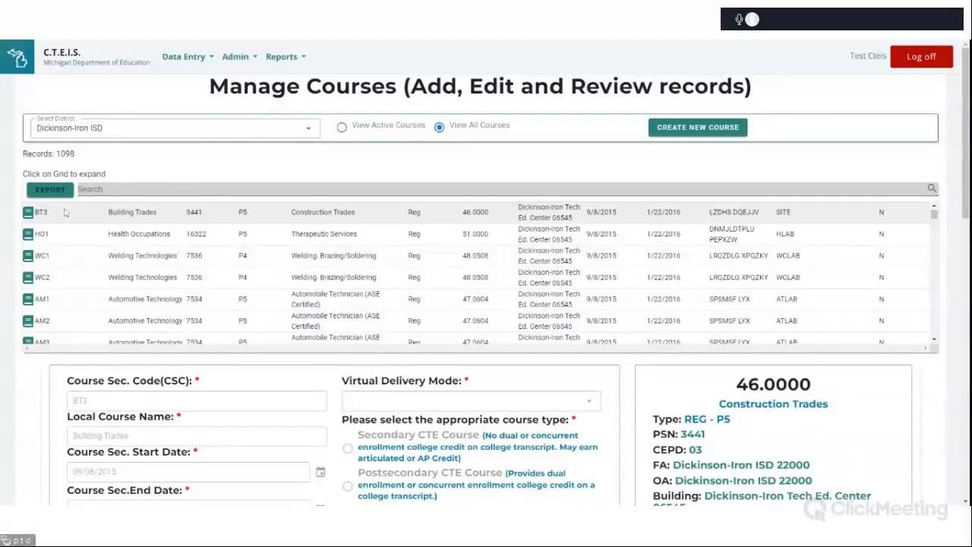
Reopen Manage Courses and select the Oakland Schools district.
left_click(28, 213)
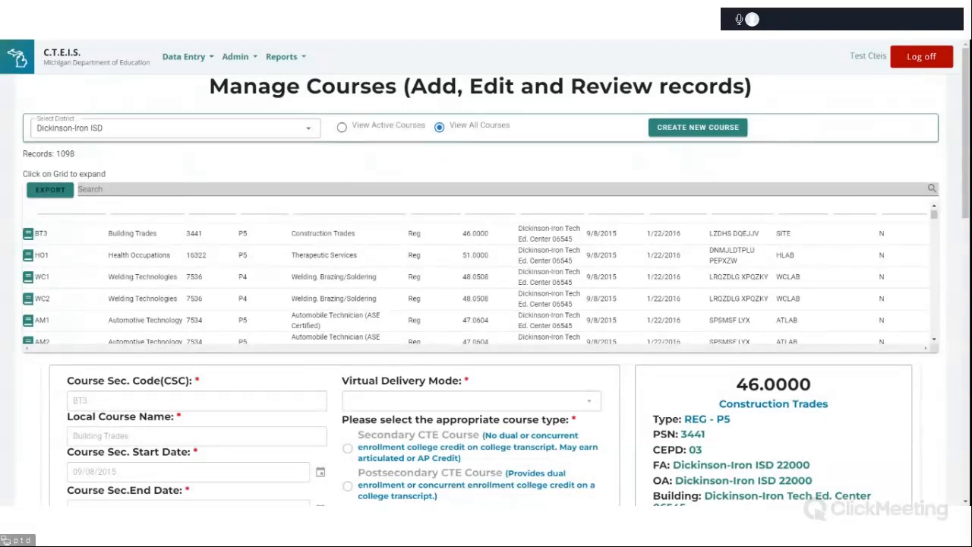
left_click(187, 62)
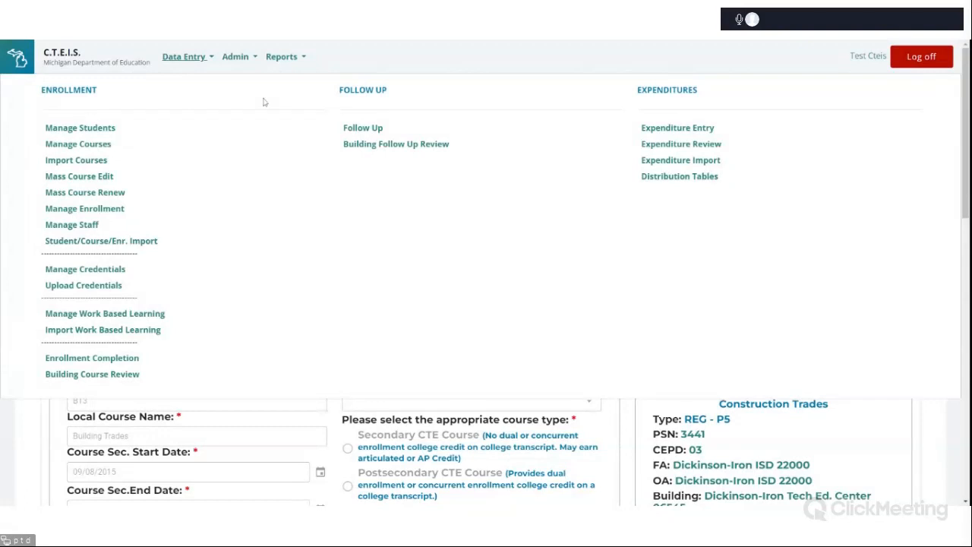
left_click(86, 145)
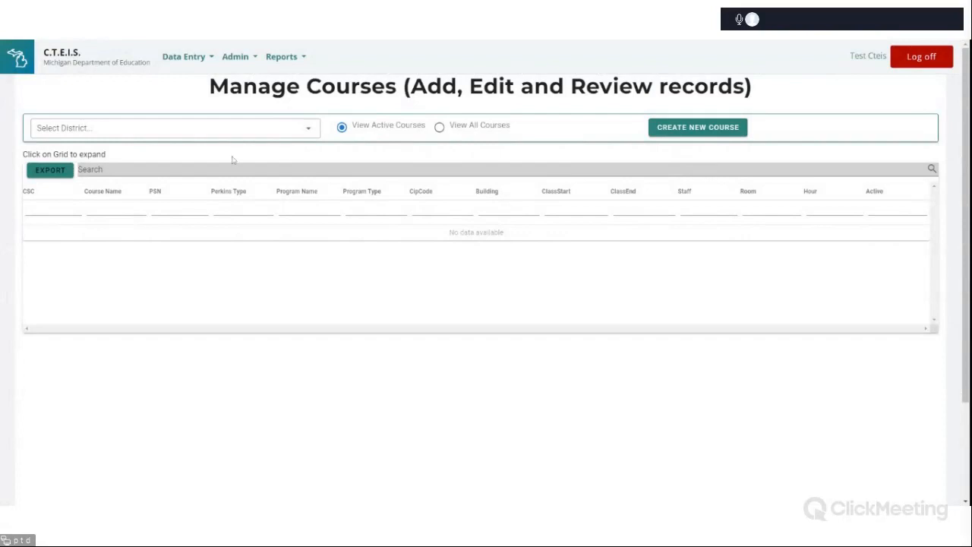
left_click(175, 127)
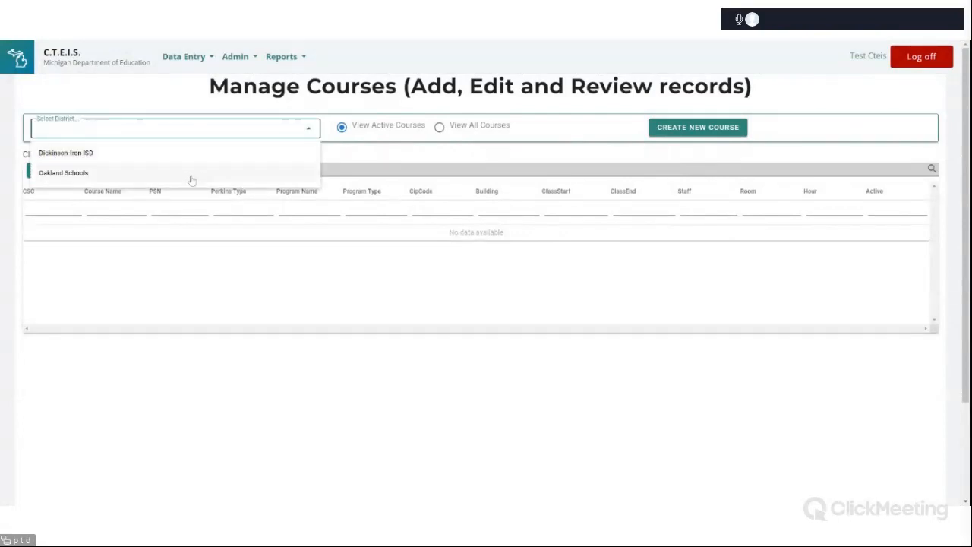
left_click(191, 178)
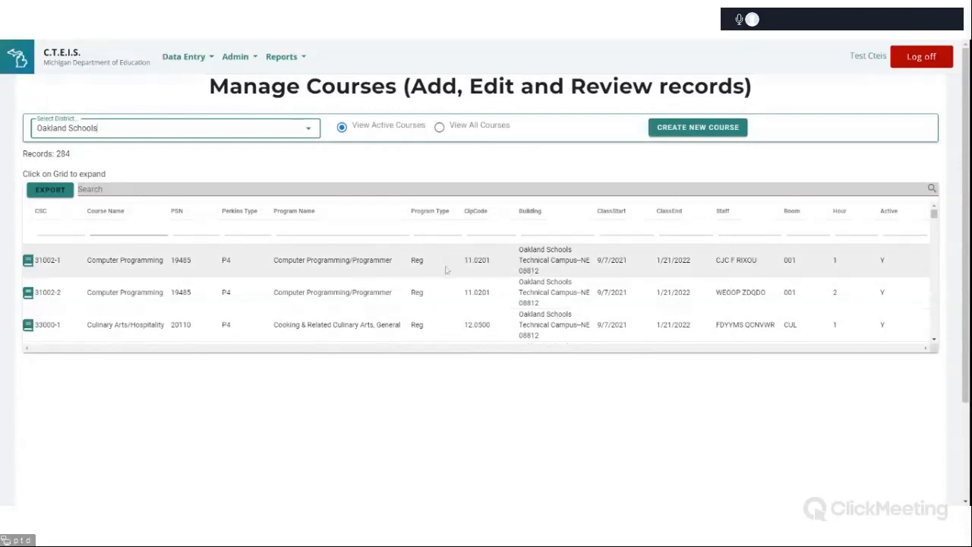
Open the 31002-1 Computer Programming course record and review its segment profile and course staff.
mouse_move(934, 217)
left_mouse_down()
mouse_move(935, 329)
mouse_move(934, 213)
left_mouse_up()
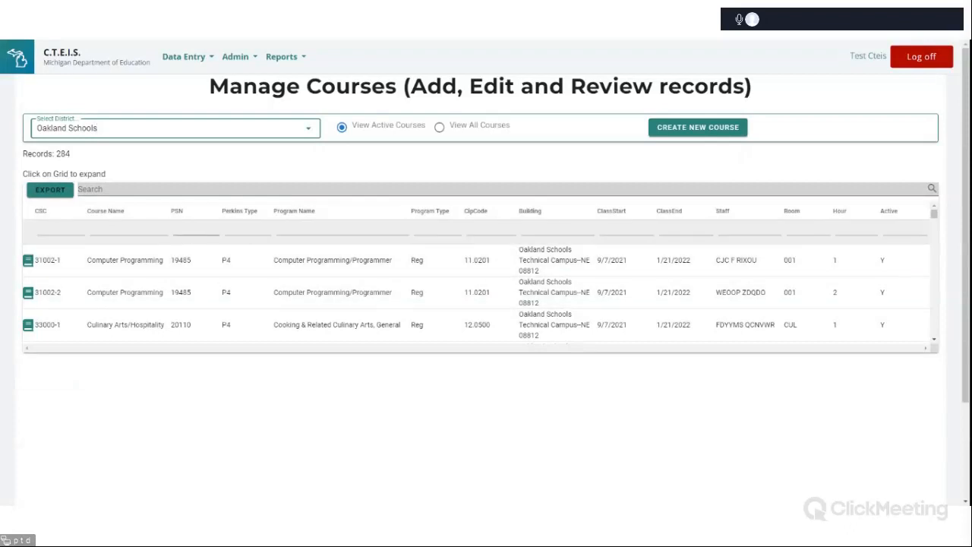
scroll(73, 268, "down", 1)
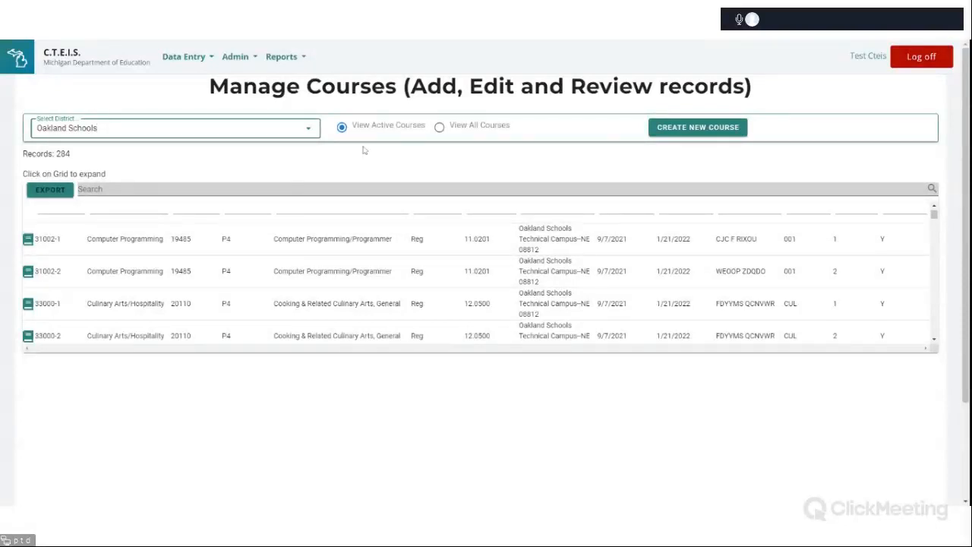
left_click(28, 240)
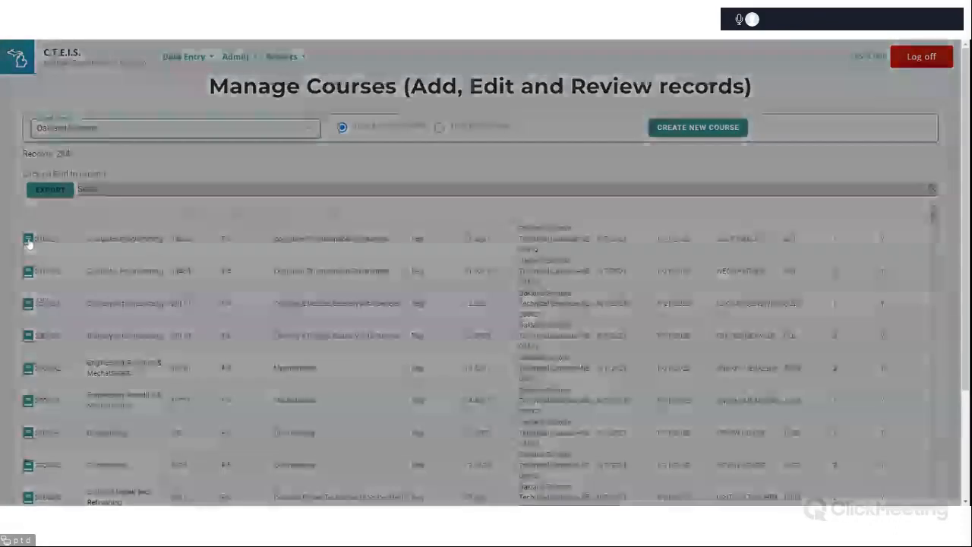
scroll(437, 315, "down", 1)
scroll(439, 322, "up", 1)
scroll(438, 322, "up", 2)
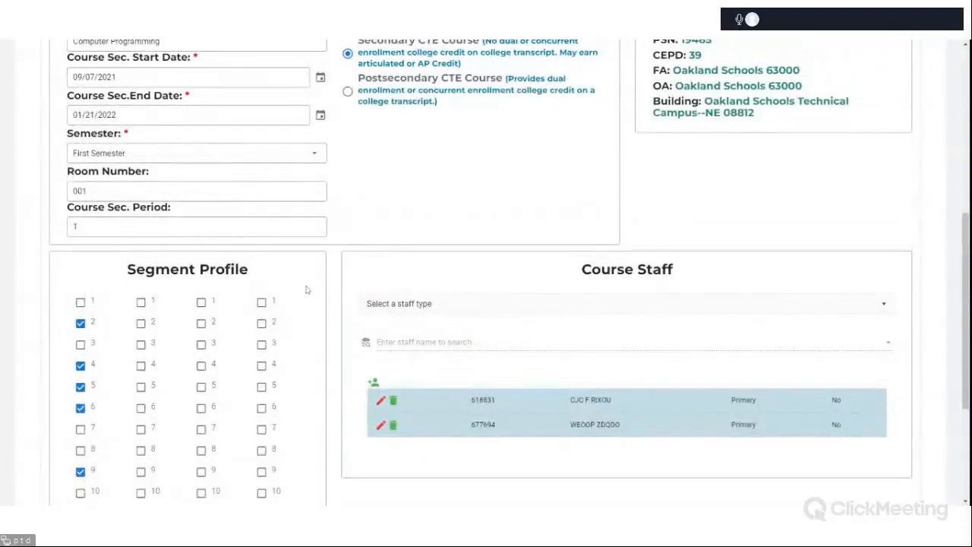
scroll(351, 284, "down", 3)
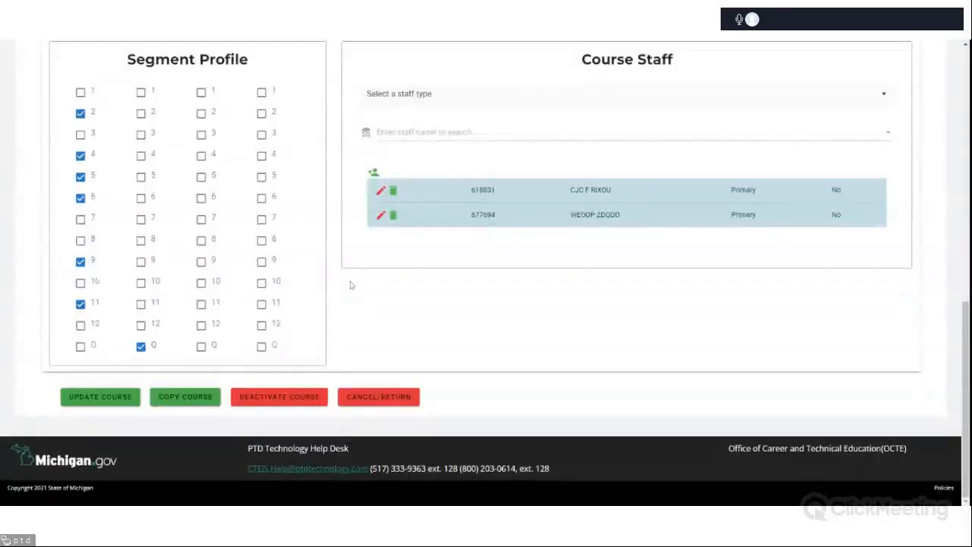
scroll(350, 284, "up", 10)
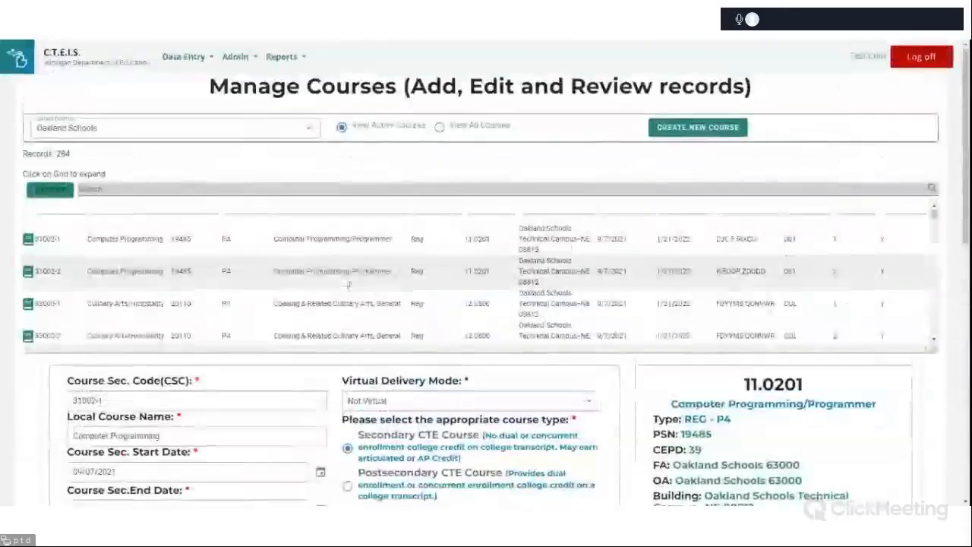
scroll(350, 284, "down", 8)
scroll(595, 401, "down", 2)
scroll(595, 401, "up", 5)
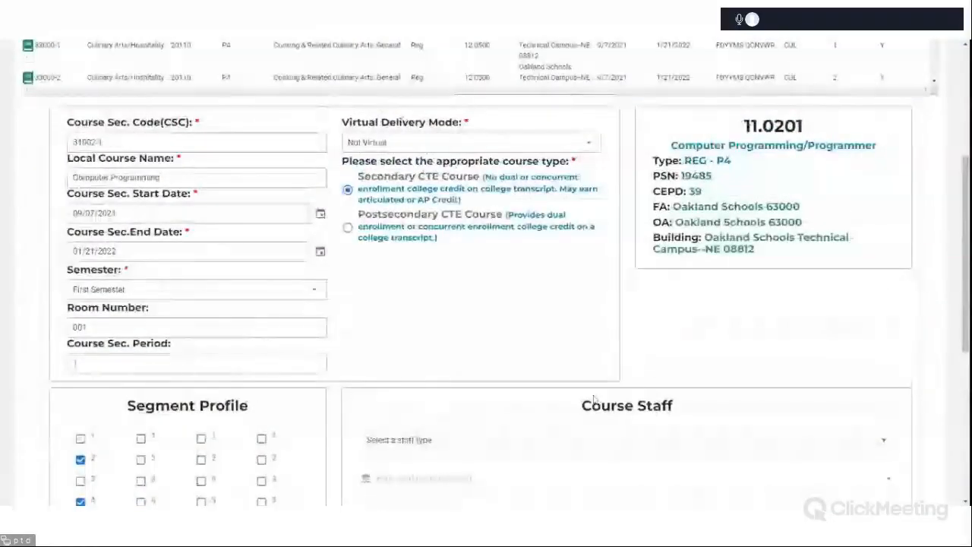
scroll(595, 401, "down", 5)
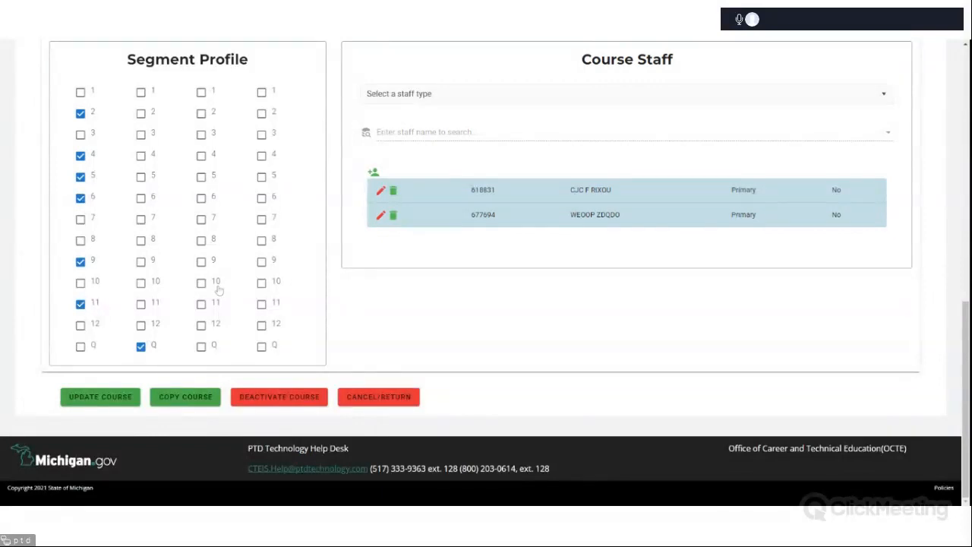
scroll(218, 289, "up", 15)
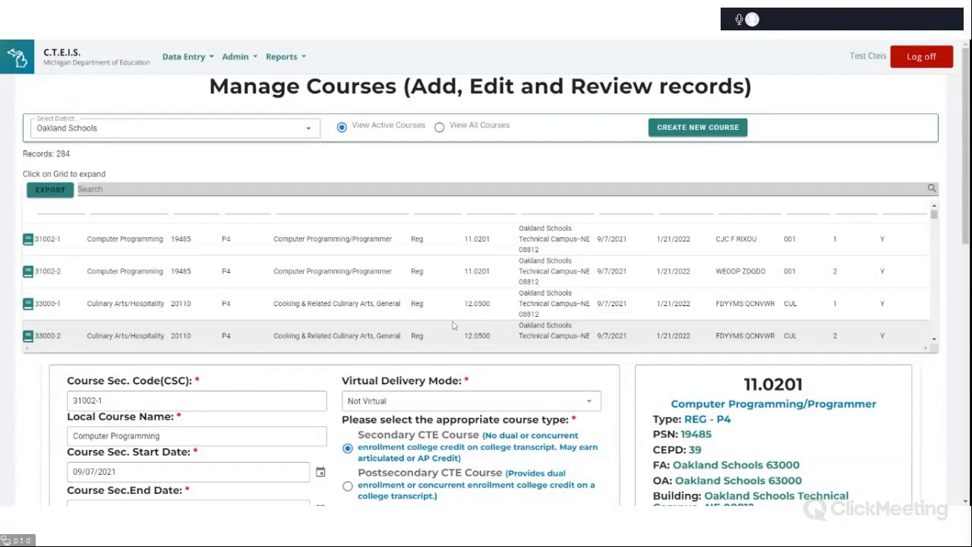
Examine the course grid's column filters and scroll through the Oakland Schools course list.
left_click(453, 325)
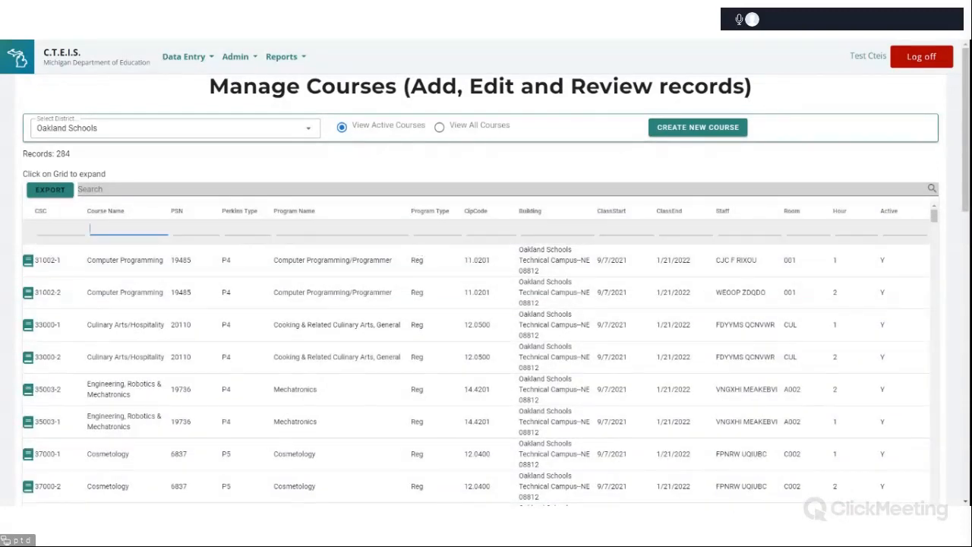
left_click(196, 229)
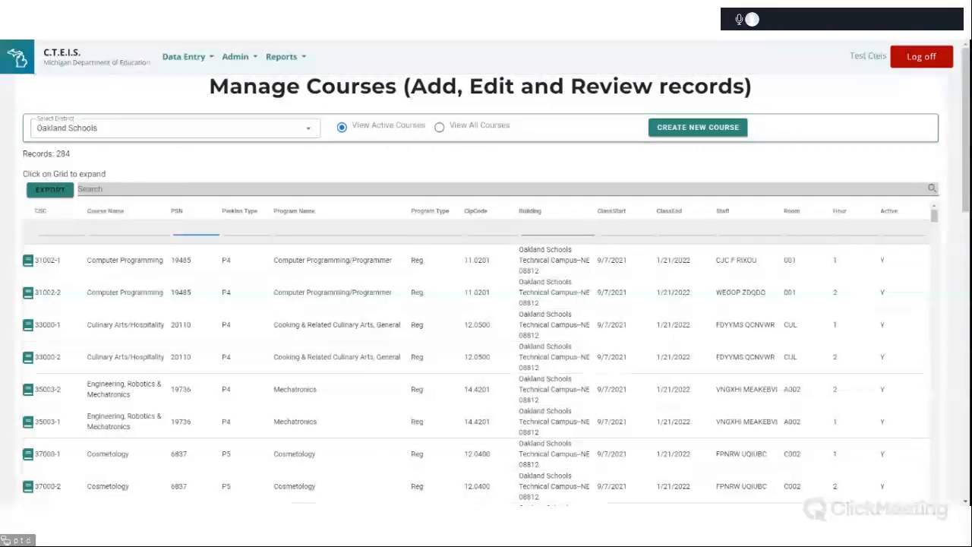
left_click(558, 230)
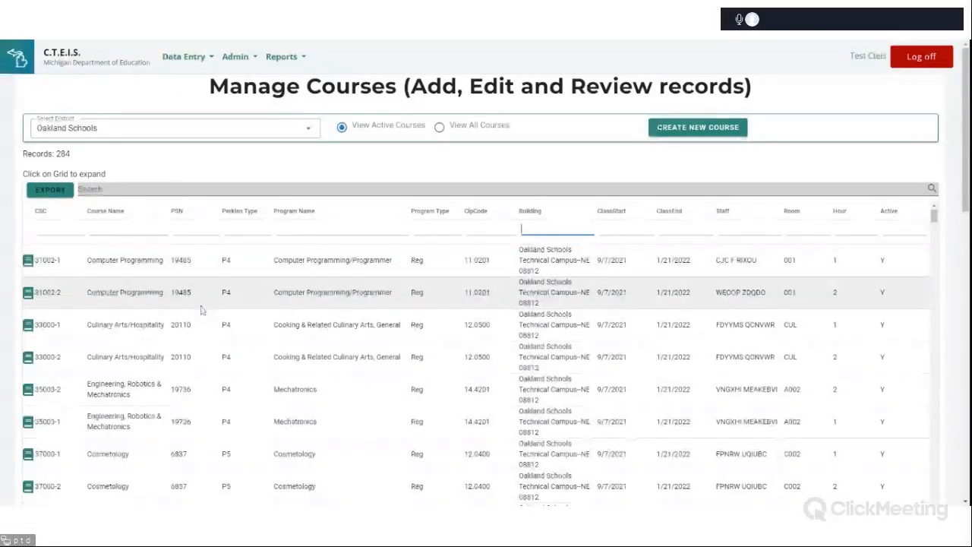
scroll(205, 310, "down", 10)
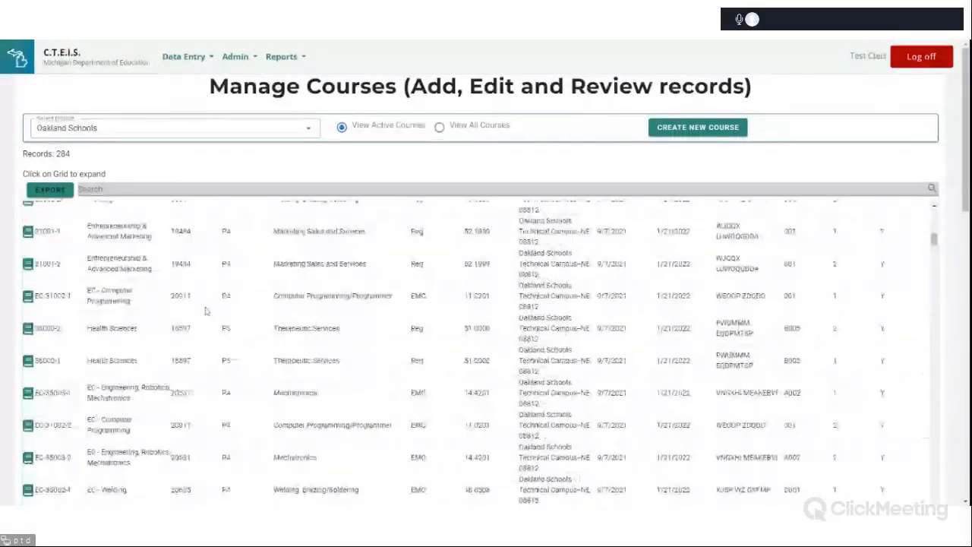
scroll(205, 310, "up", 1)
scroll(586, 235, "down", 10)
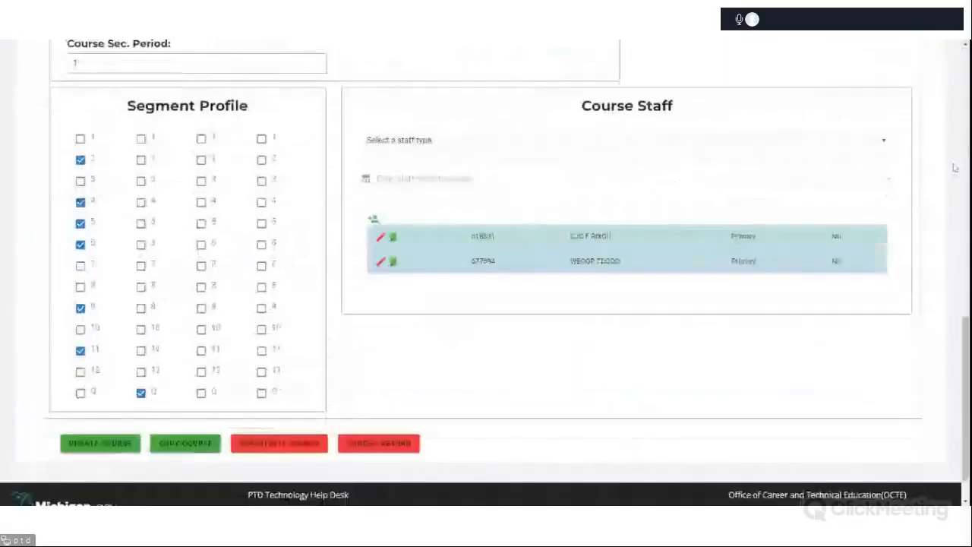
Scroll back up through the Oakland Schools course list to its first rows.
scroll(440, 240, "up", 15)
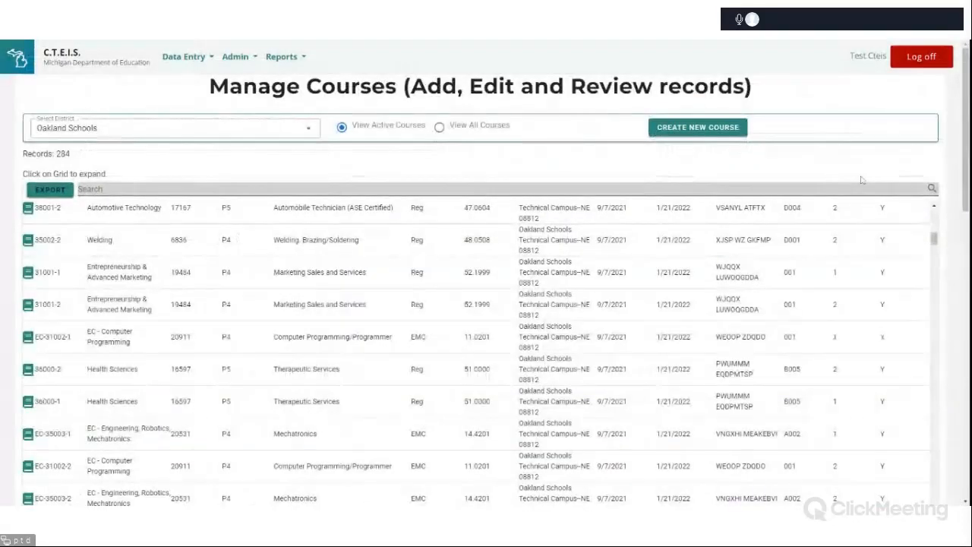
scroll(952, 193, "down", 1)
scroll(952, 193, "up", 1)
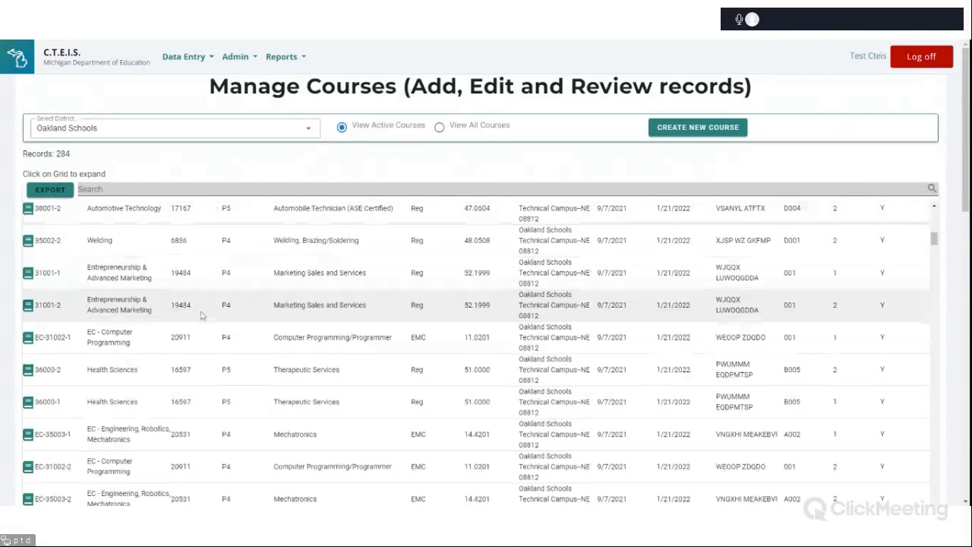
scroll(202, 316, "up", 1)
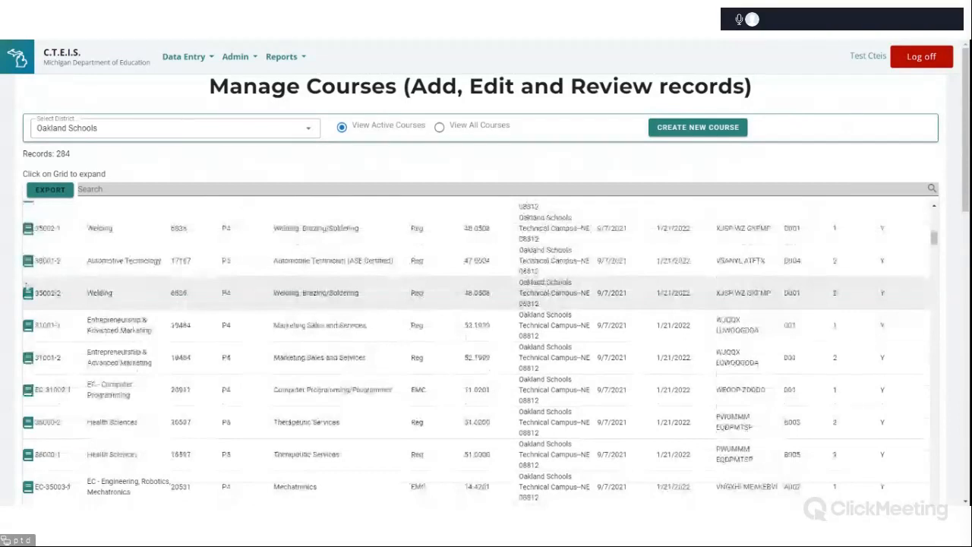
scroll(476, 350, "up", 1)
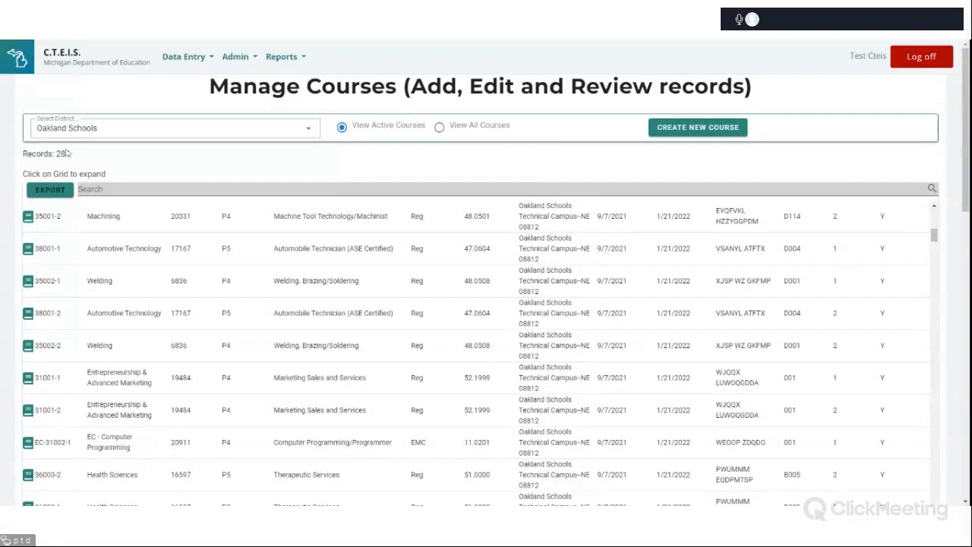
Open the 35001-2 Machining course record, review its segment profile and course staff, and browse the staff type options.
left_click(27, 218)
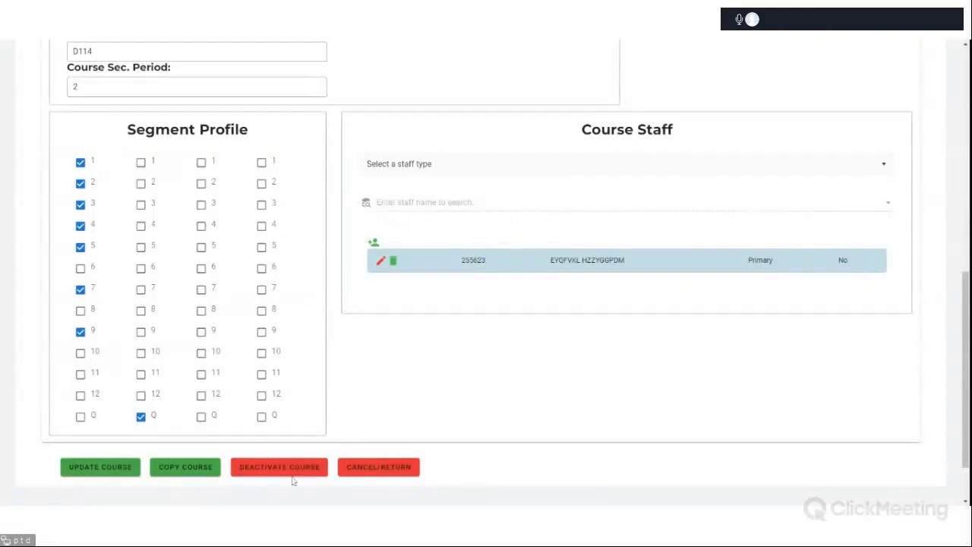
scroll(448, 389, "up", 10)
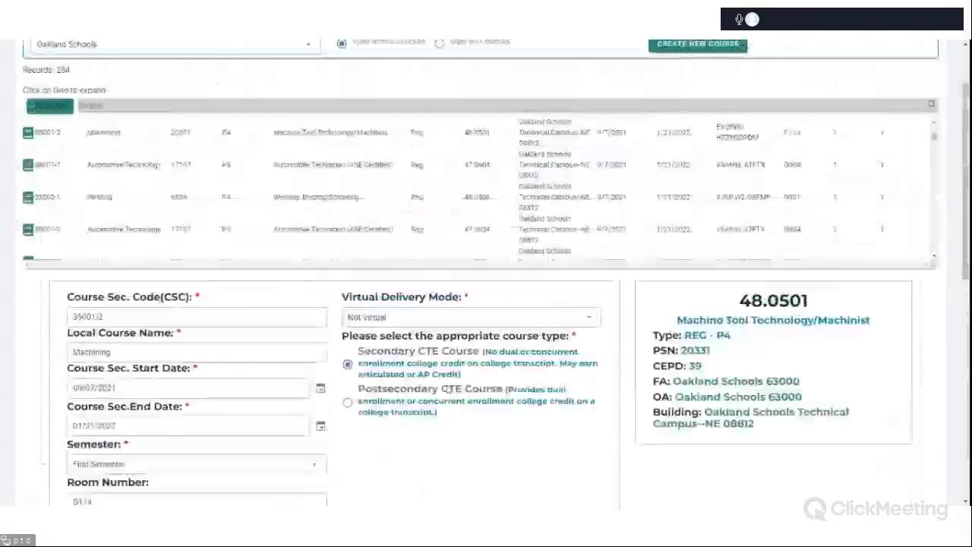
scroll(486, 304, "down", 4)
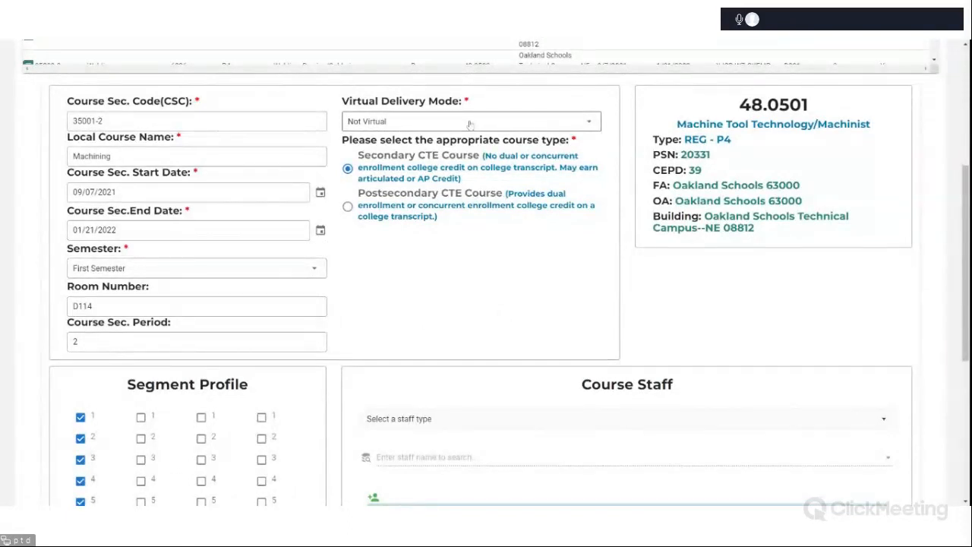
scroll(183, 455, "down", 3)
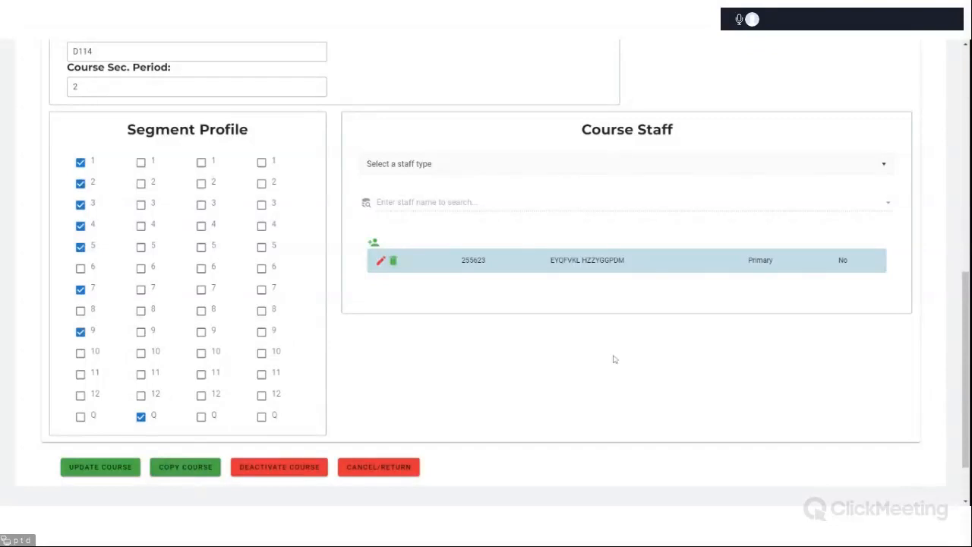
scroll(857, 250, "up", 2)
scroll(839, 237, "up", 1)
scroll(489, 282, "down", 5)
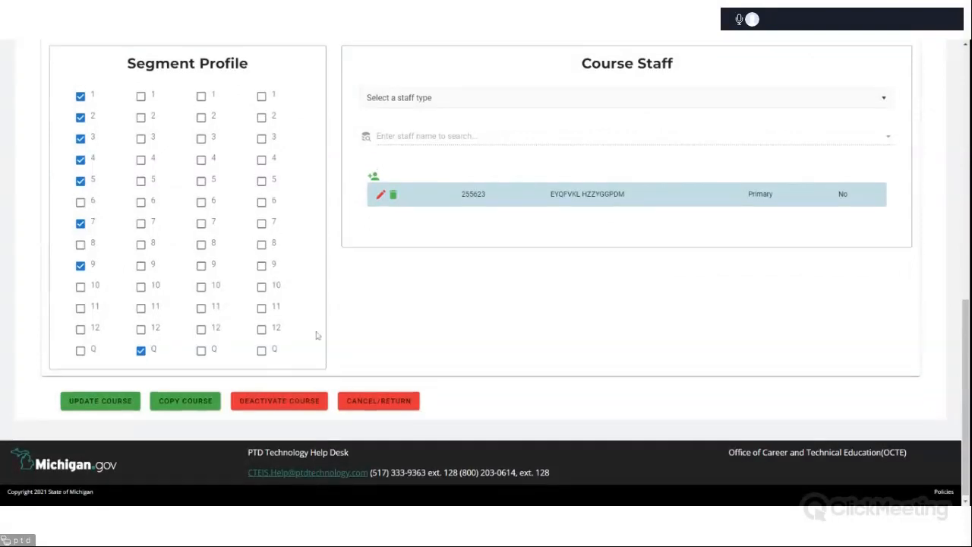
scroll(228, 365, "up", 3)
scroll(223, 371, "down", 3)
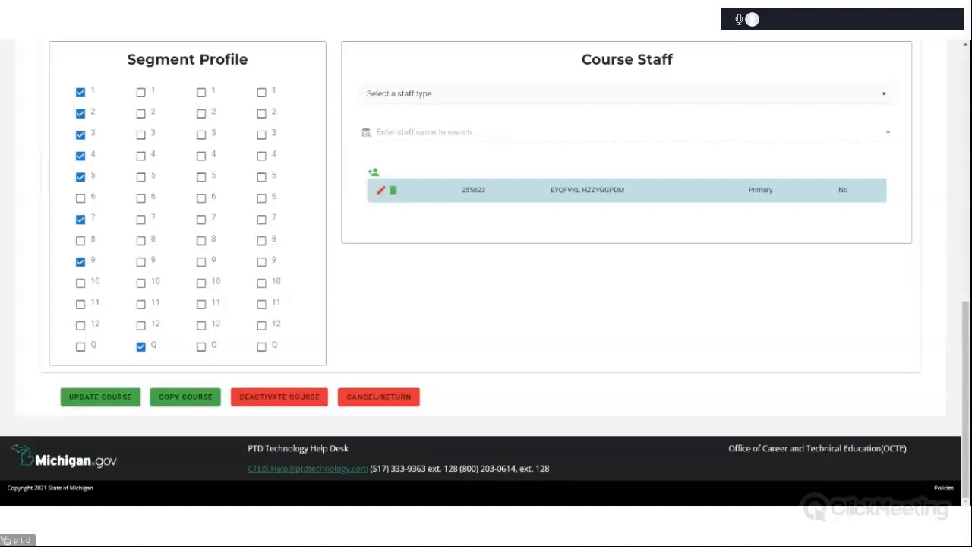
scroll(534, 251, "up", 2)
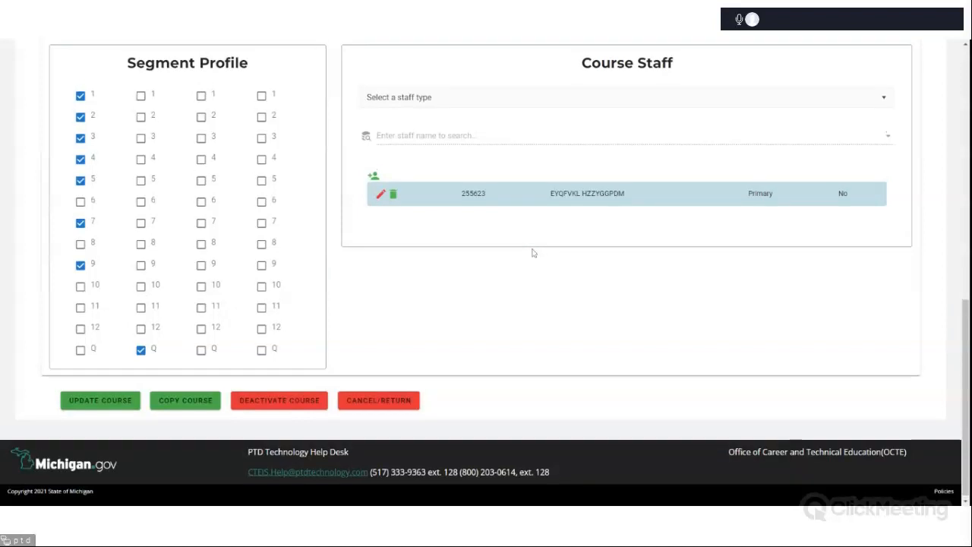
scroll(533, 252, "up", 1)
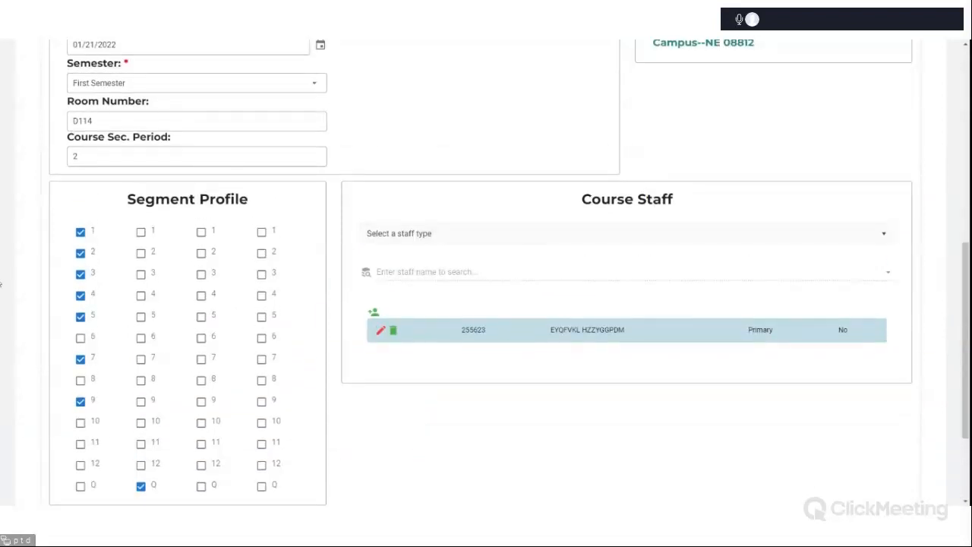
left_click(716, 243)
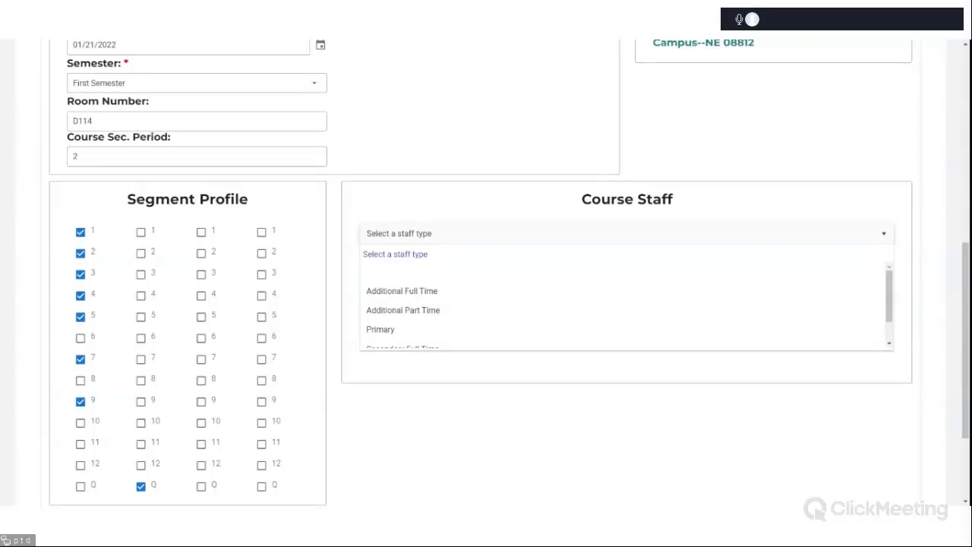
left_click(717, 433)
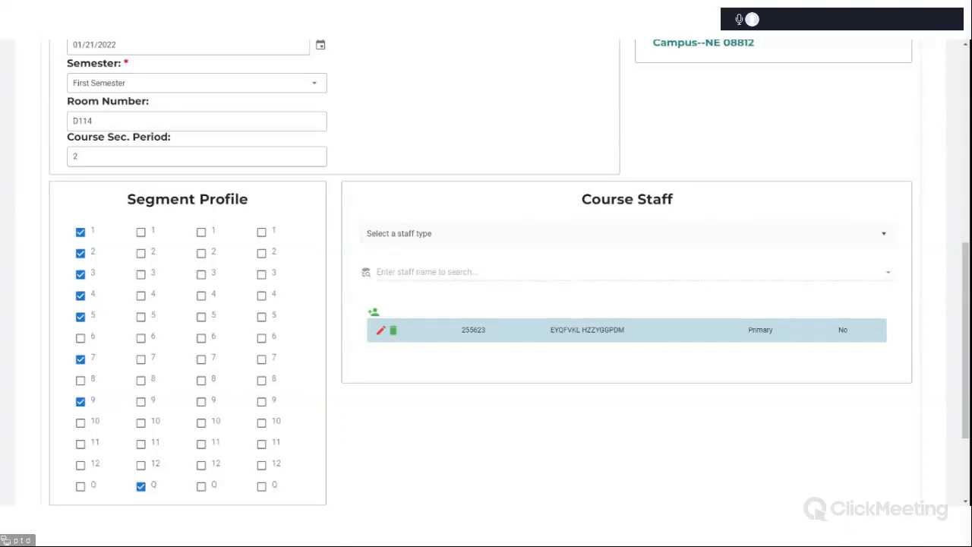
Scroll between the Machining record's section details and the course list above it to review them.
scroll(903, 247, "up", 4)
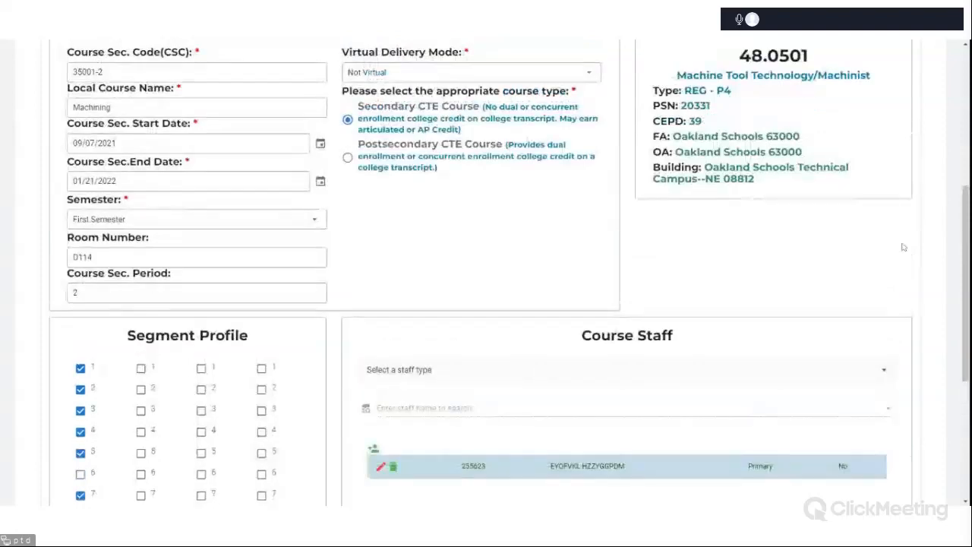
scroll(904, 247, "down", 5)
scroll(927, 61, "up", 2)
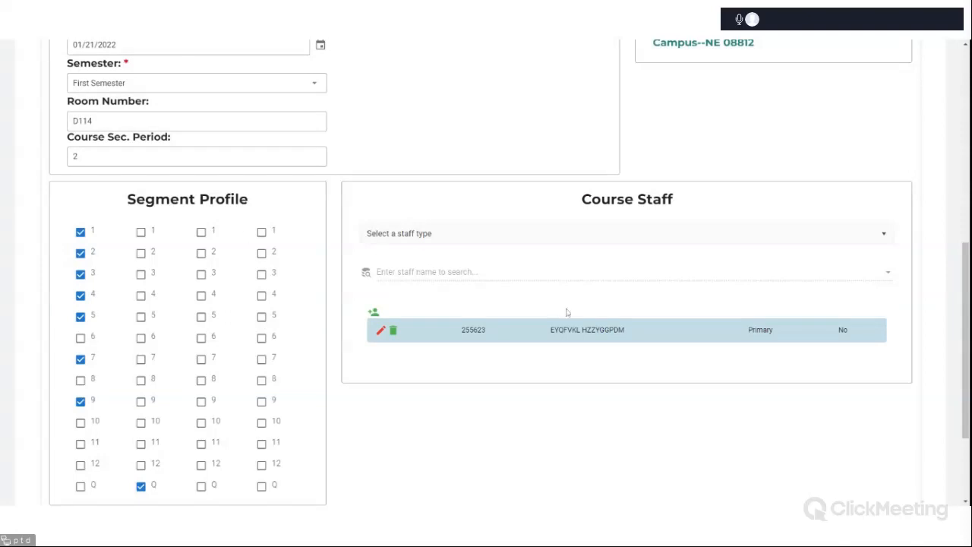
scroll(567, 313, "up", 2)
scroll(567, 312, "up", 10)
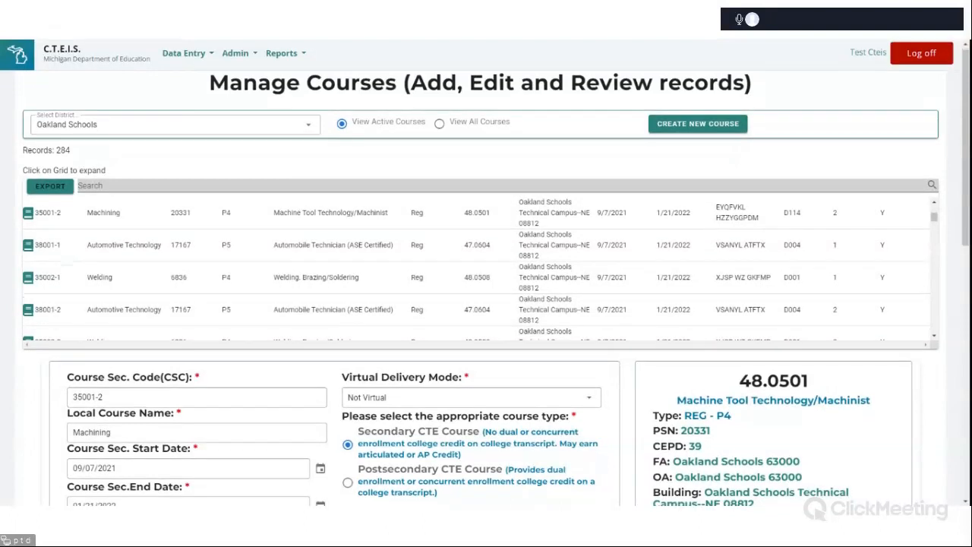
scroll(497, 276, "down", 3)
scroll(486, 276, "down", 6)
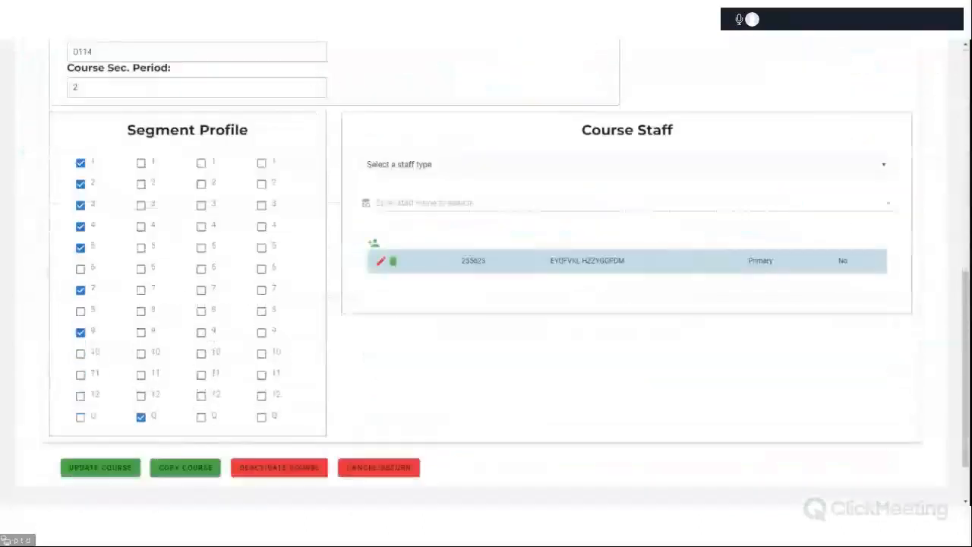
scroll(831, 415, "up", 10)
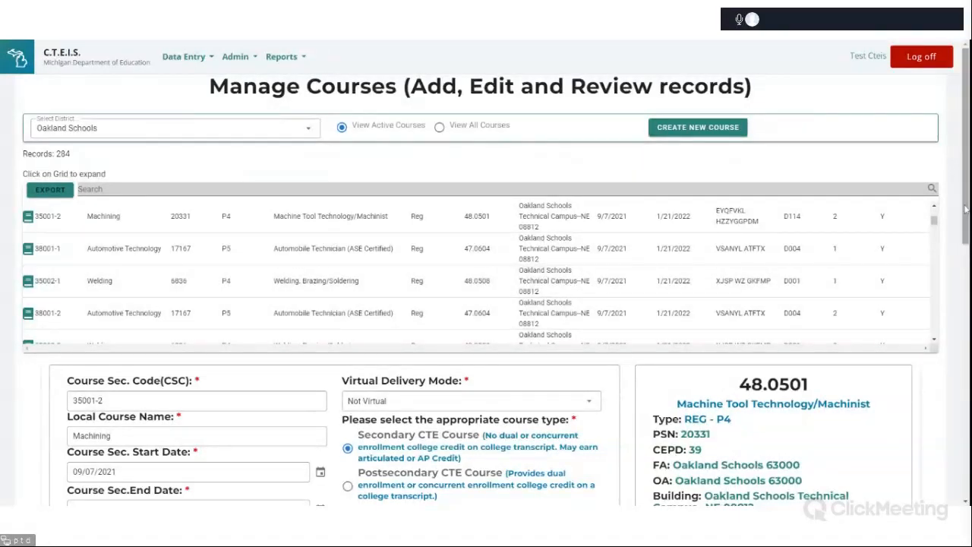
scroll(966, 187, "down", 2)
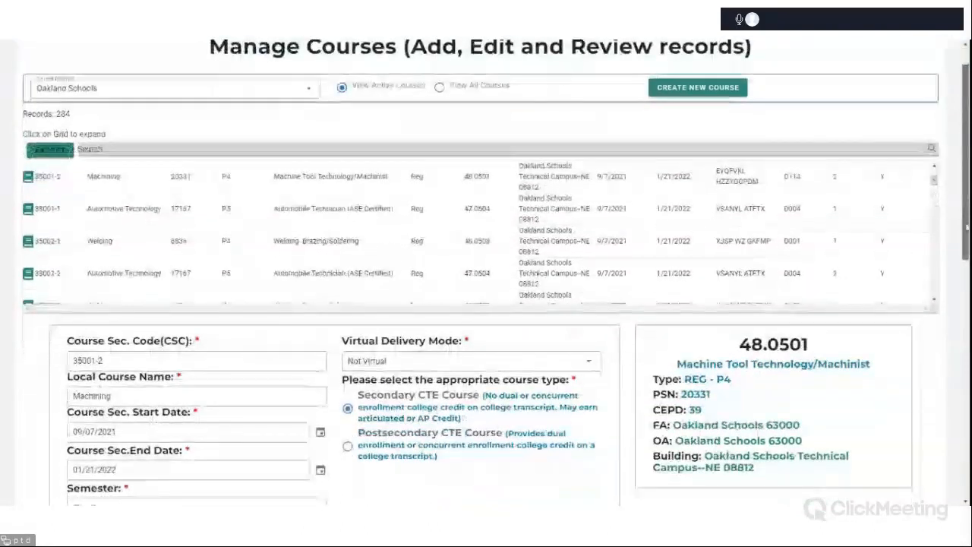
scroll(966, 187, "up", 2)
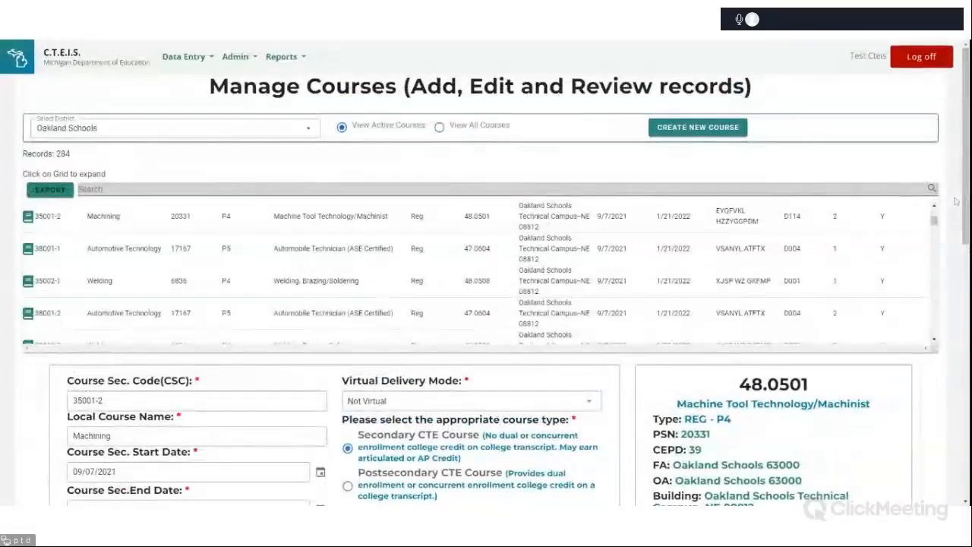
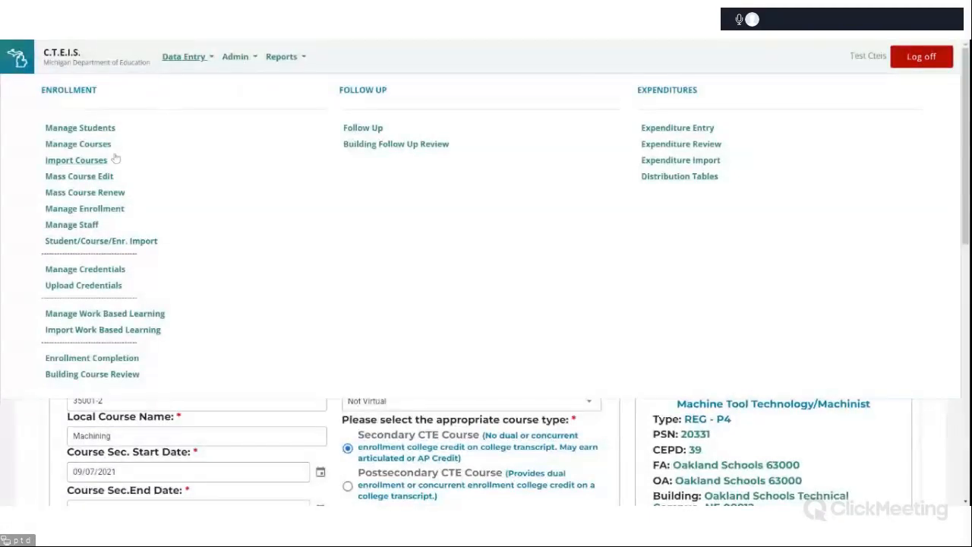
Open Mass Course Edit and load the Oakland Schools district's courses.
left_click(96, 181)
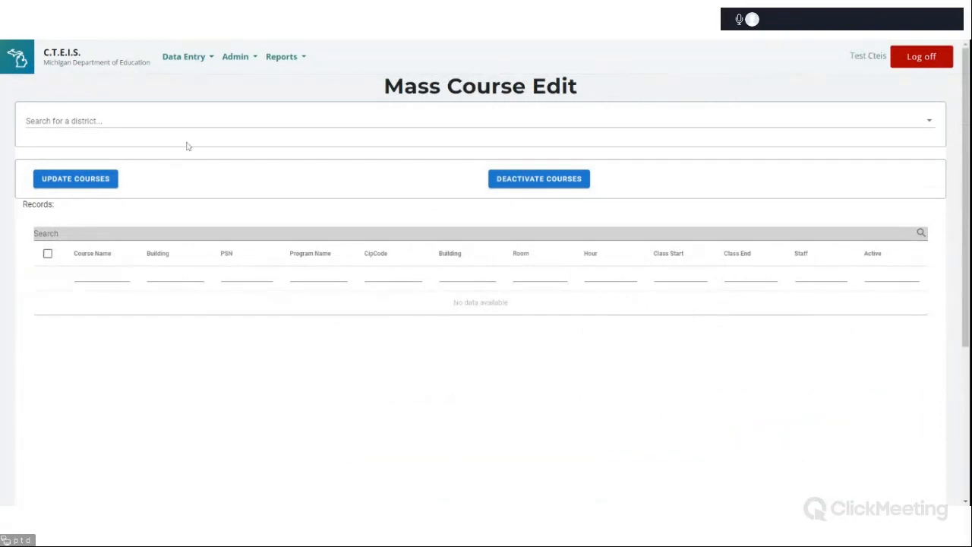
left_click(250, 134)
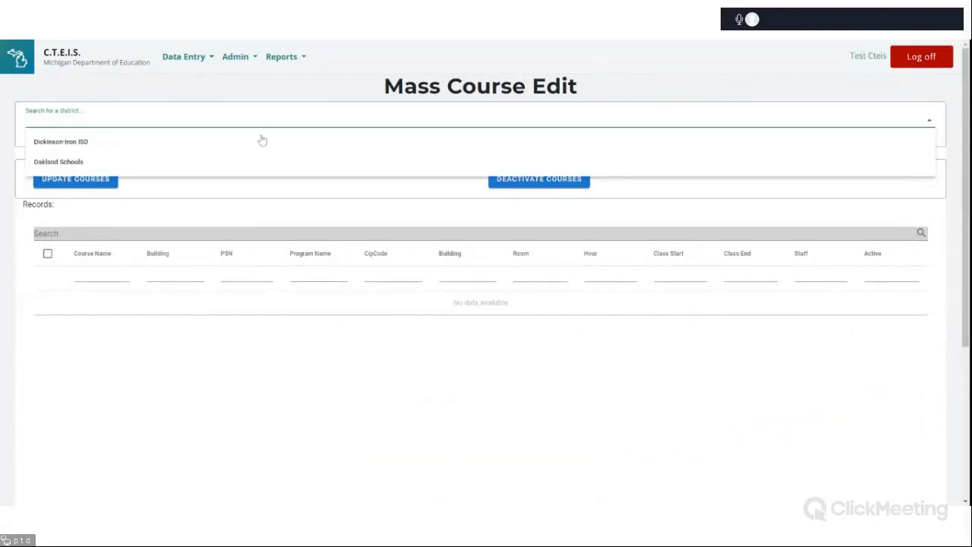
left_click(240, 160)
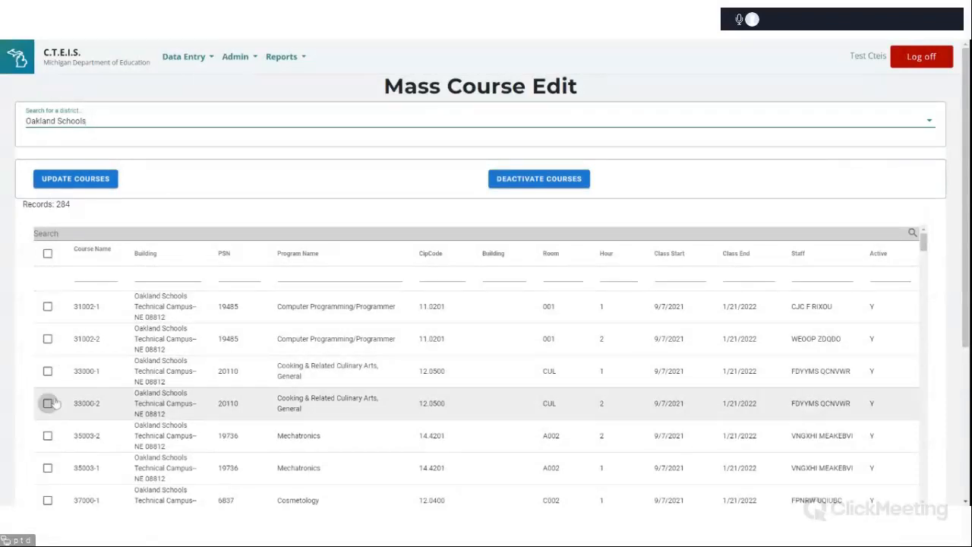
Scroll up and down through the Oakland Schools mass-edit course list to review its sections.
scroll(61, 360, "down", 3)
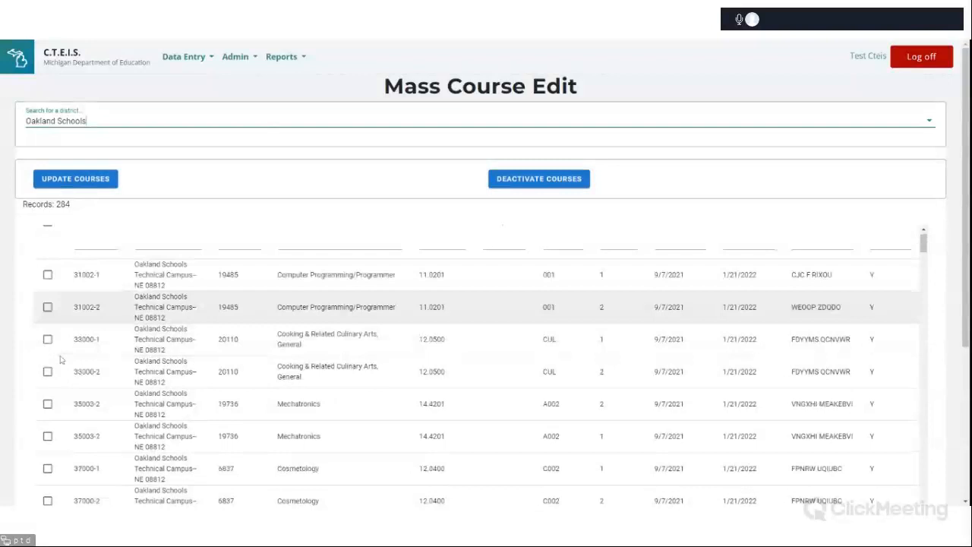
scroll(61, 359, "down", 10)
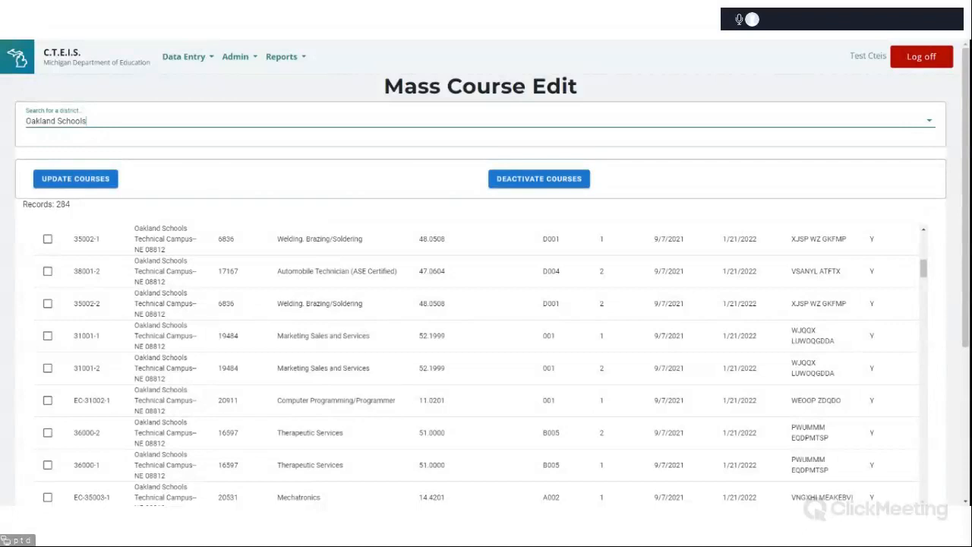
scroll(544, 261, "down", 2)
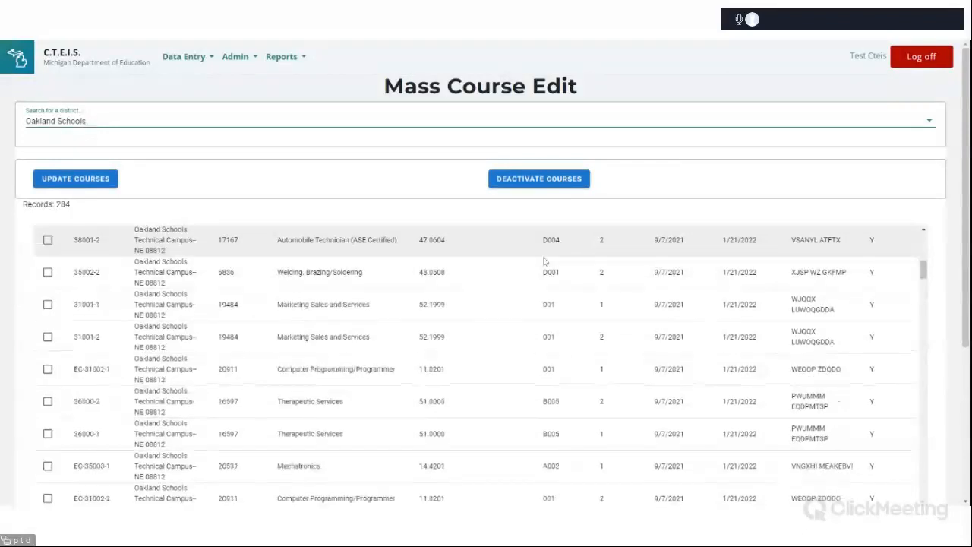
scroll(544, 261, "down", 10)
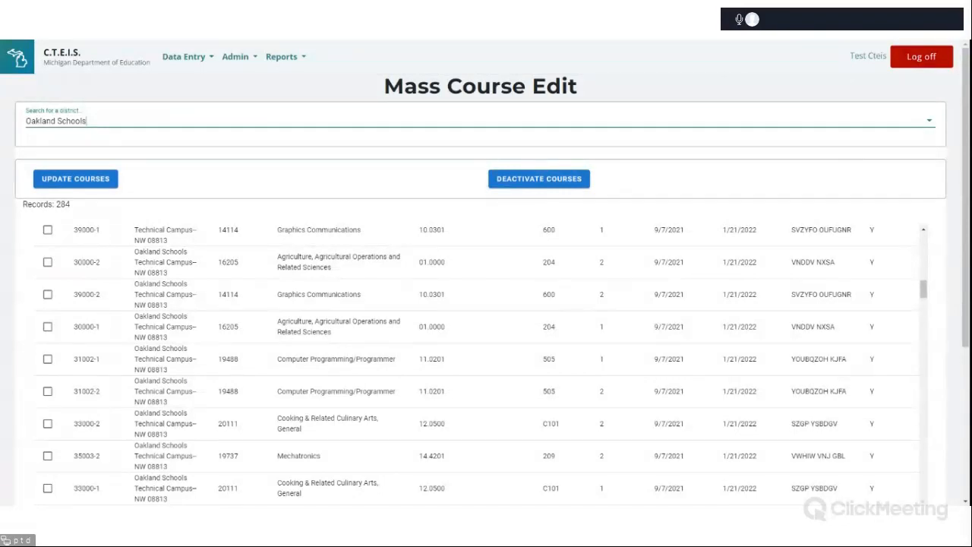
scroll(74, 266, "up", 2)
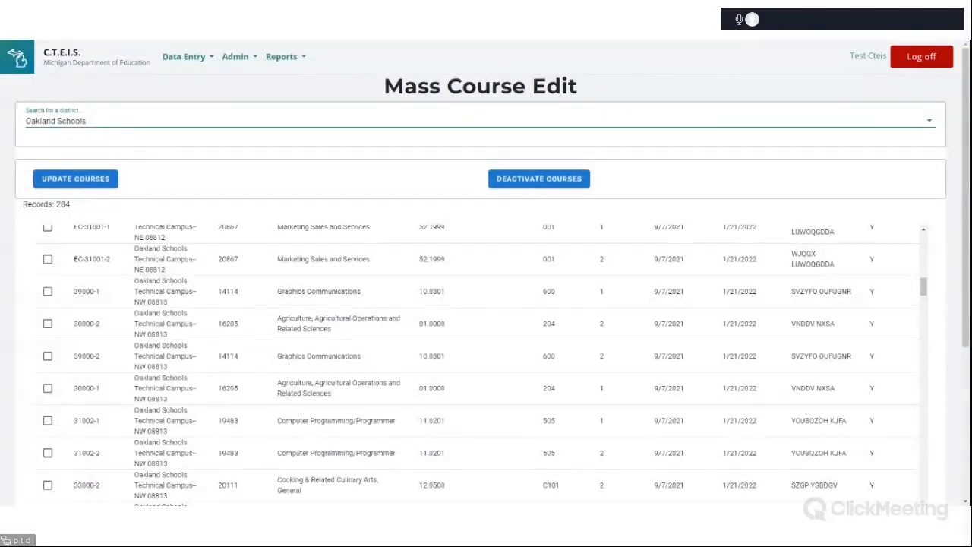
scroll(18, 53, "down", 1)
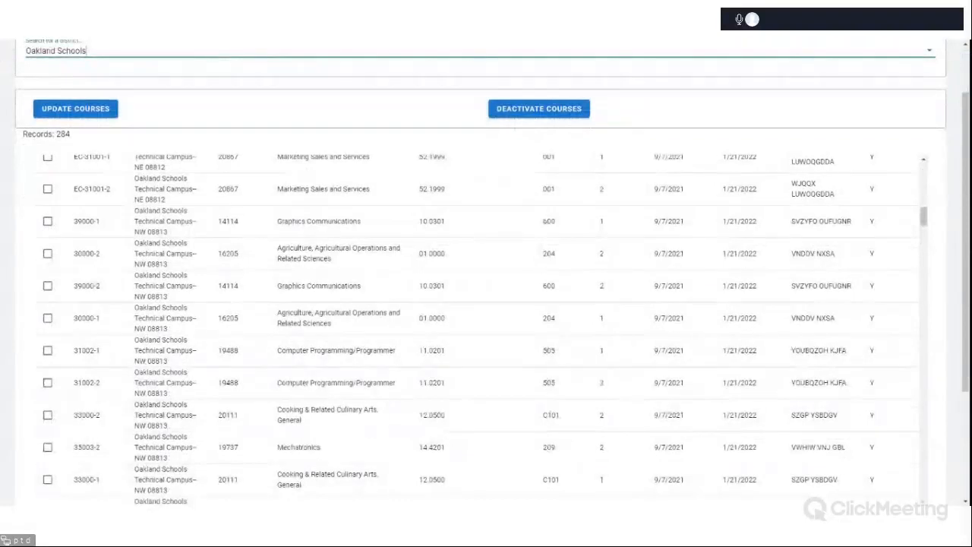
scroll(714, 276, "up", 1)
scroll(714, 276, "up", 5)
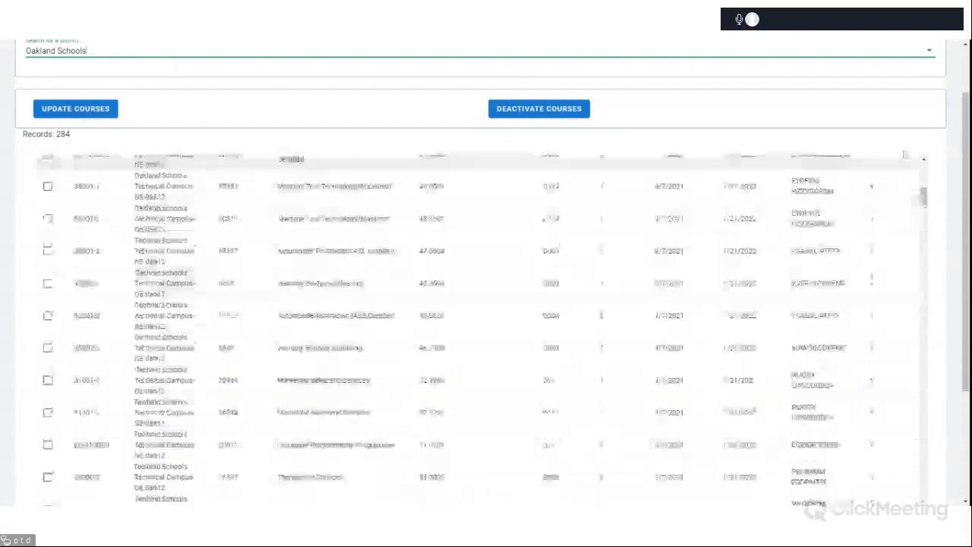
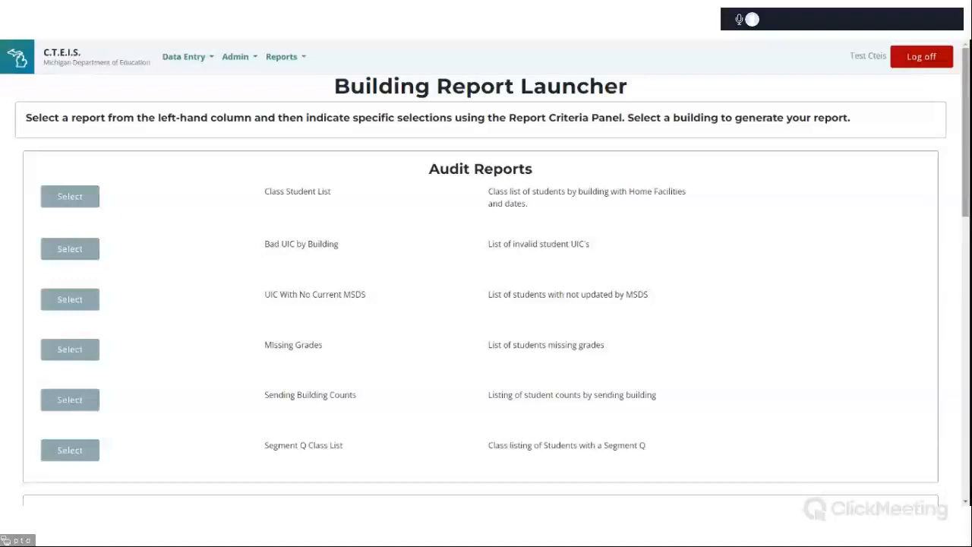
Open Manage Students and select the building Adlai Stevenson High School - 04931.
mouse_move(962, 191)
left_mouse_down()
mouse_move(962, 329)
mouse_move(962, 192)
left_mouse_up()
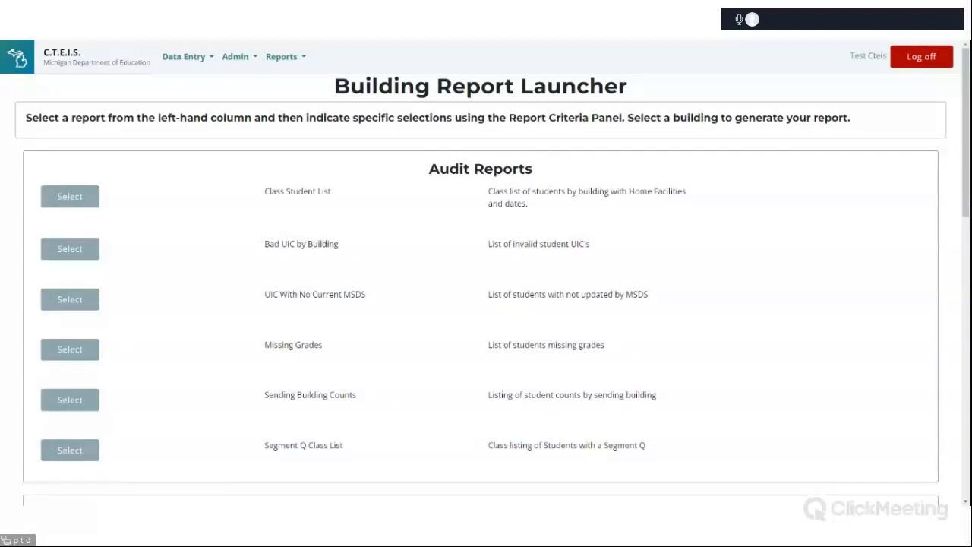
left_click(187, 62)
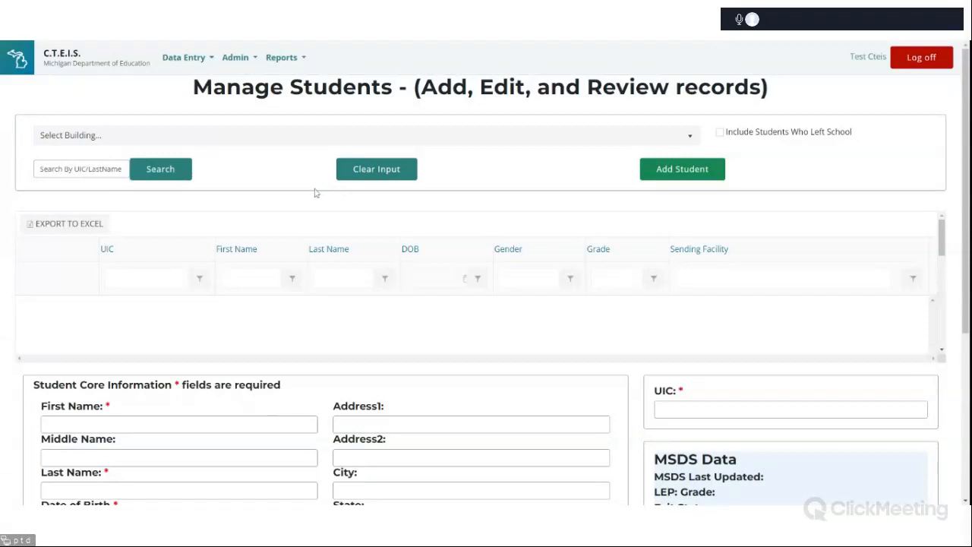
left_click(322, 139)
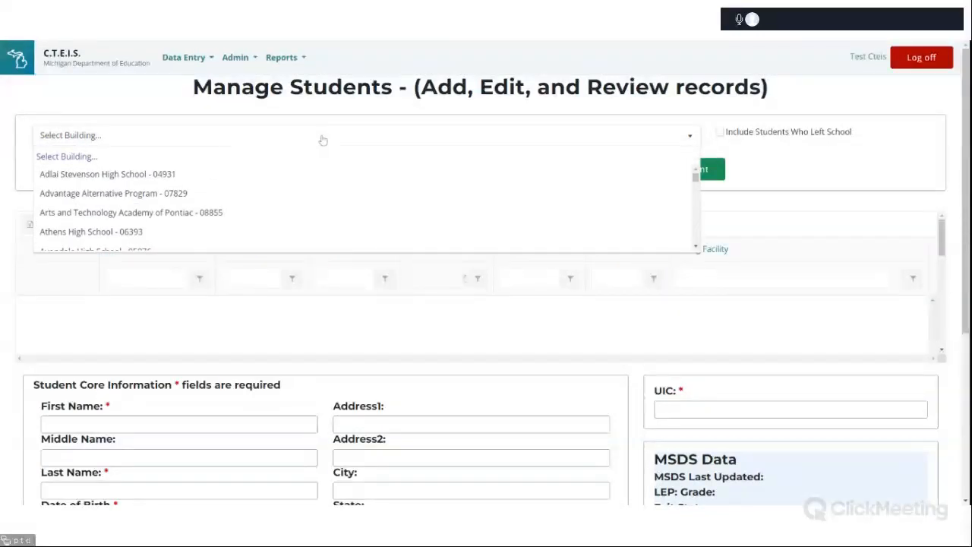
left_click(309, 183)
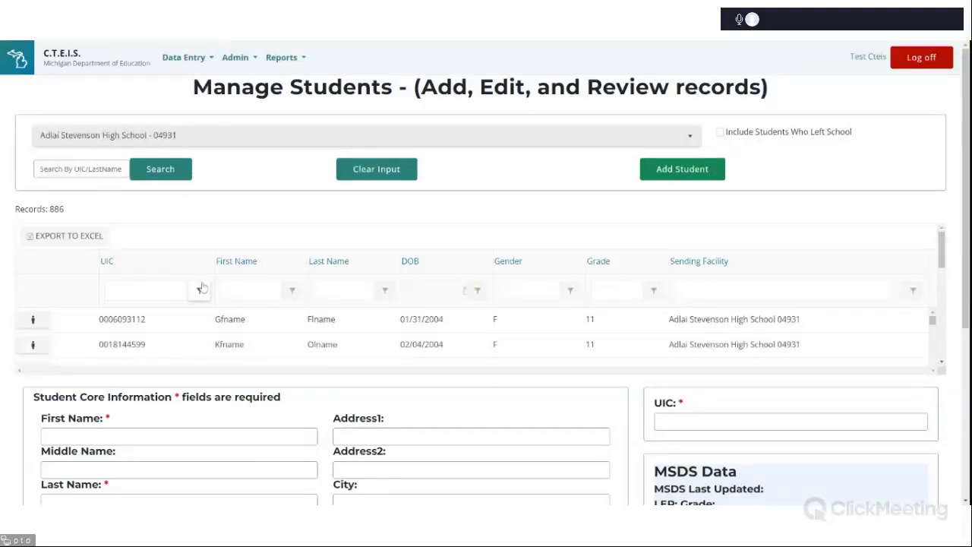
Review the building's student records list and the Student Core Information form fields below it.
left_click(91, 170)
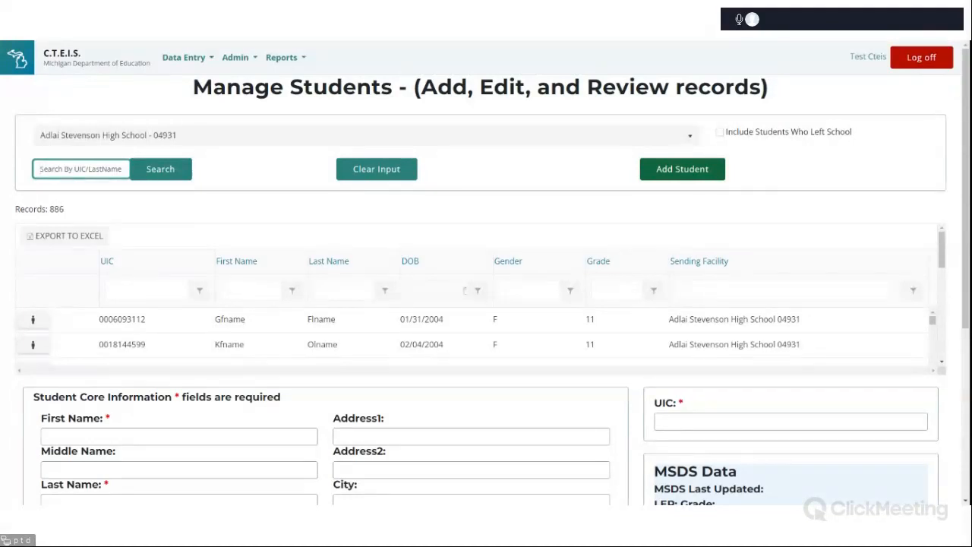
left_click(907, 44)
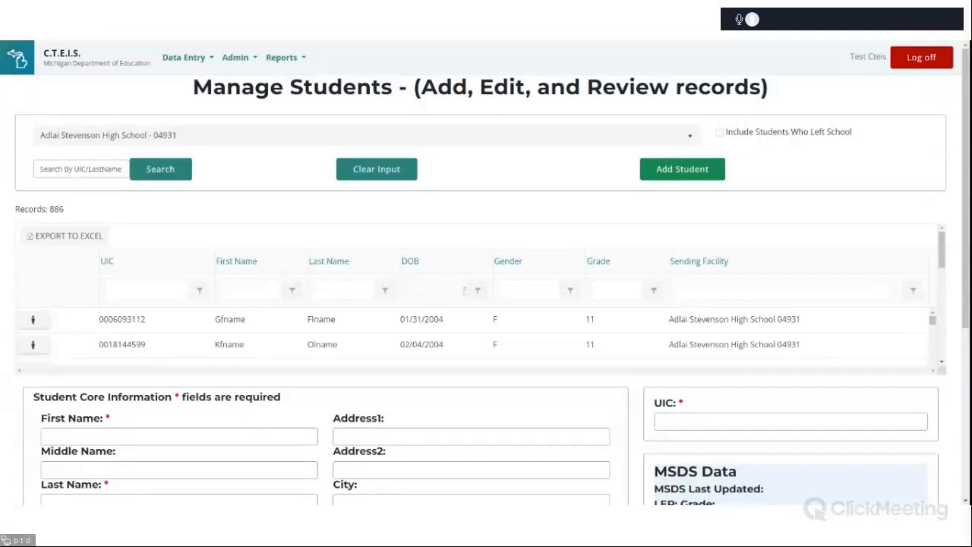
left_click(80, 168)
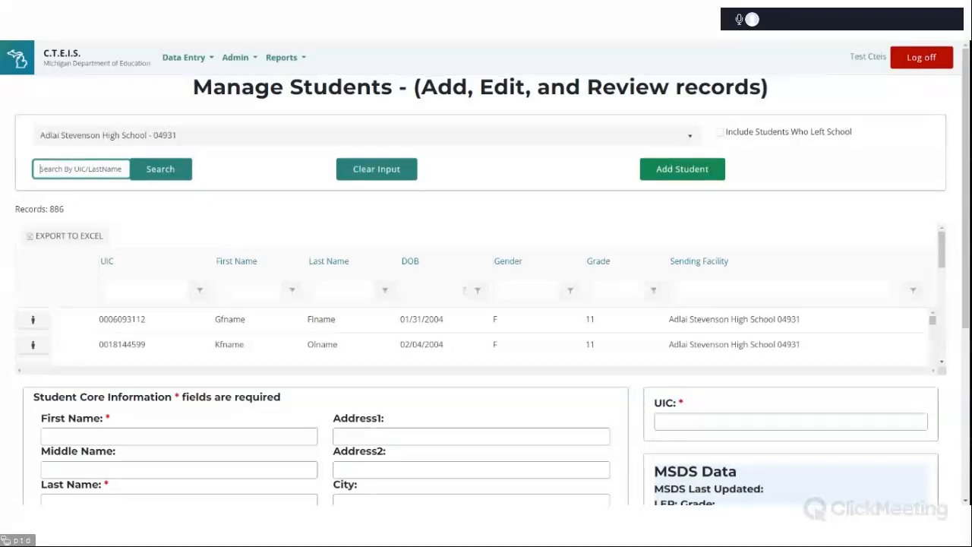
scroll(580, 278, "down", 1)
scroll(581, 277, "down", 3)
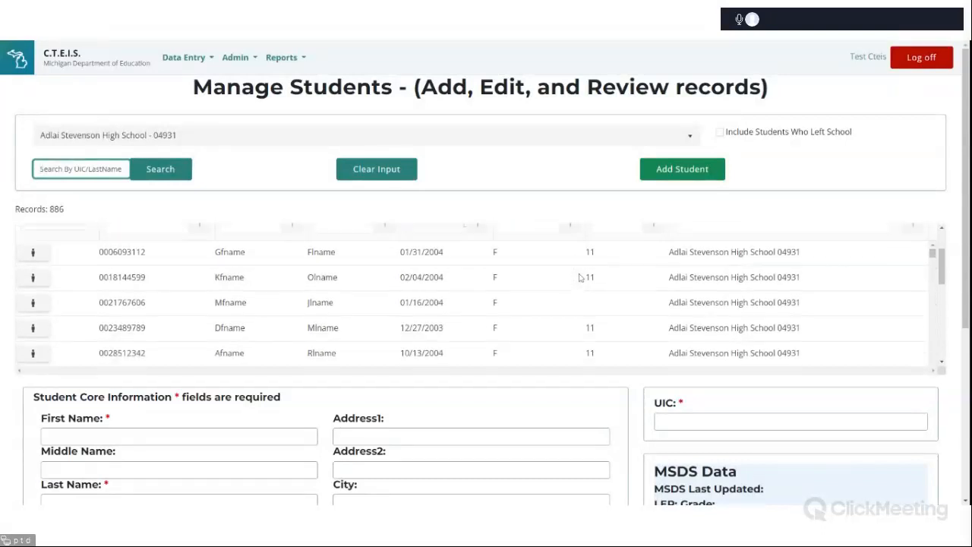
scroll(707, 401, "down", 5)
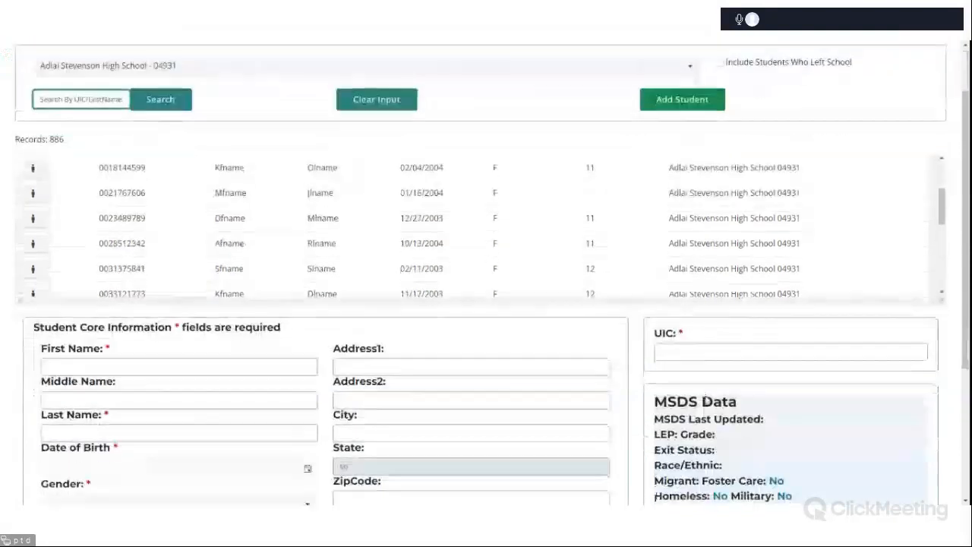
scroll(237, 278, "up", 1)
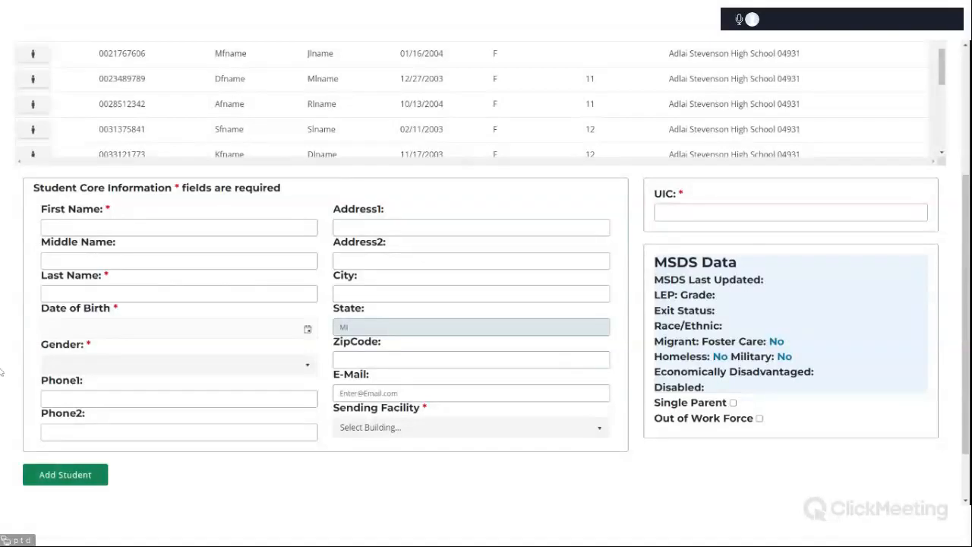
scroll(915, 108, "up", 1)
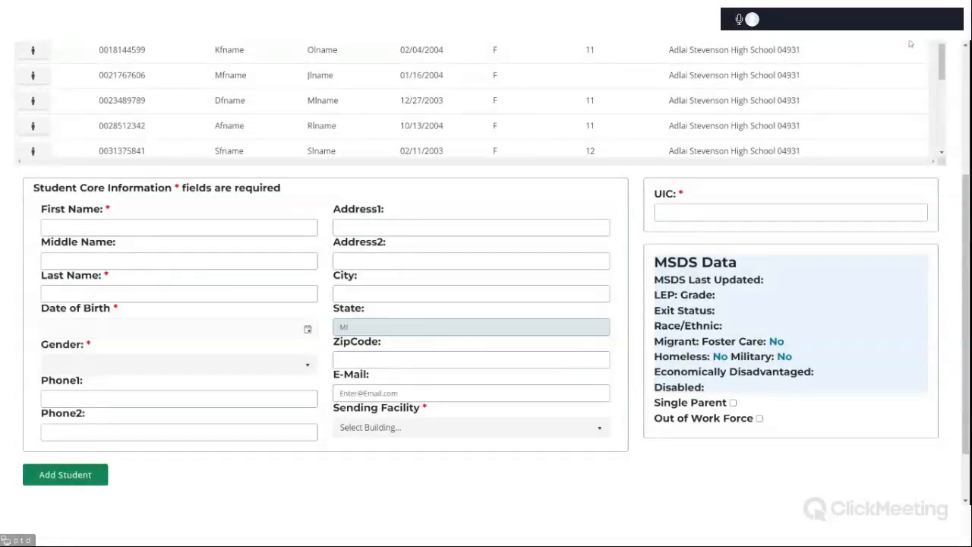
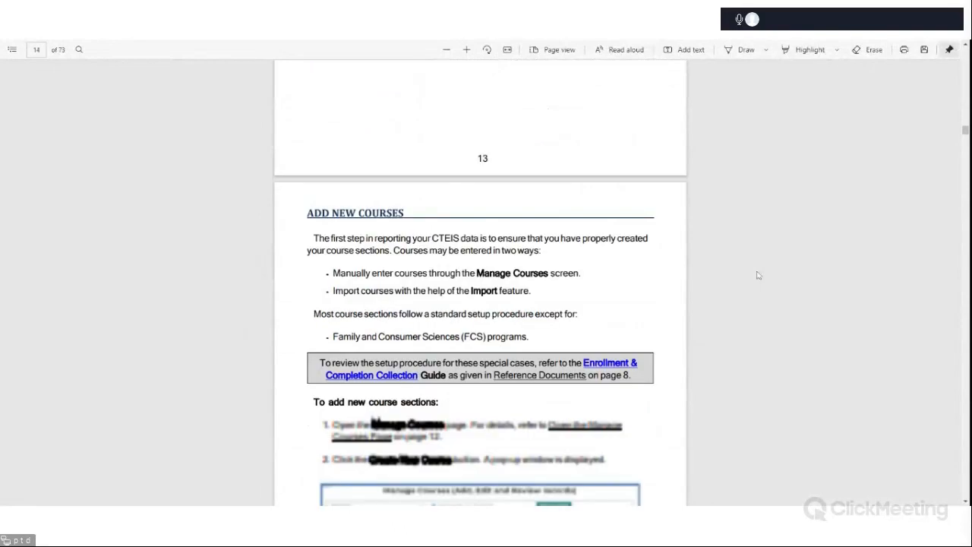
Leaf through the CTEIS user guide PDF from course setup through the enrollment chapters.
scroll(757, 275, "down", 20)
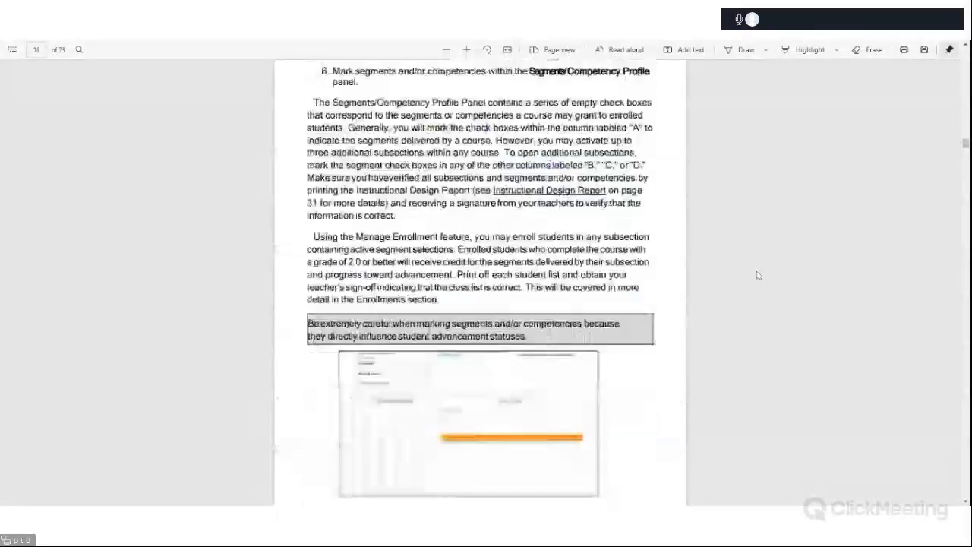
scroll(757, 275, "down", 20)
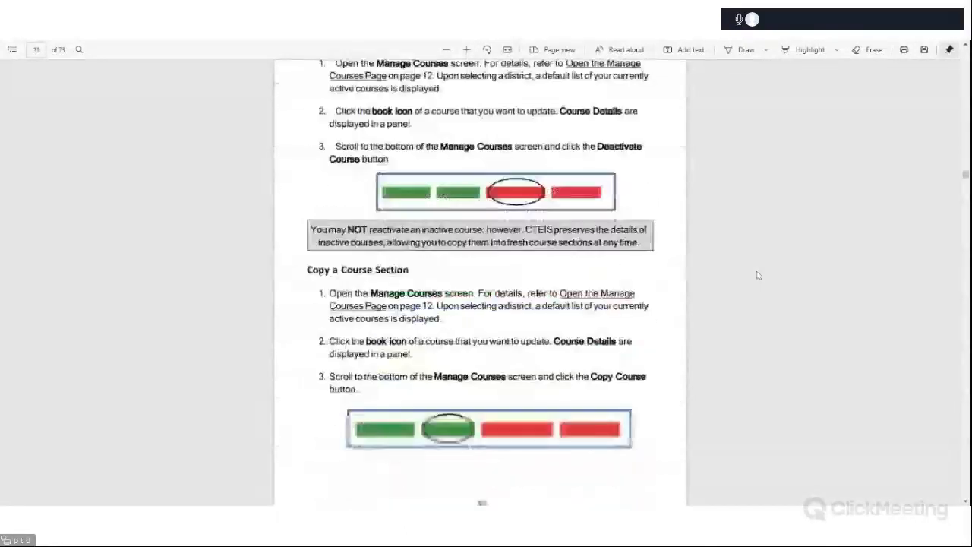
scroll(756, 275, "down", 20)
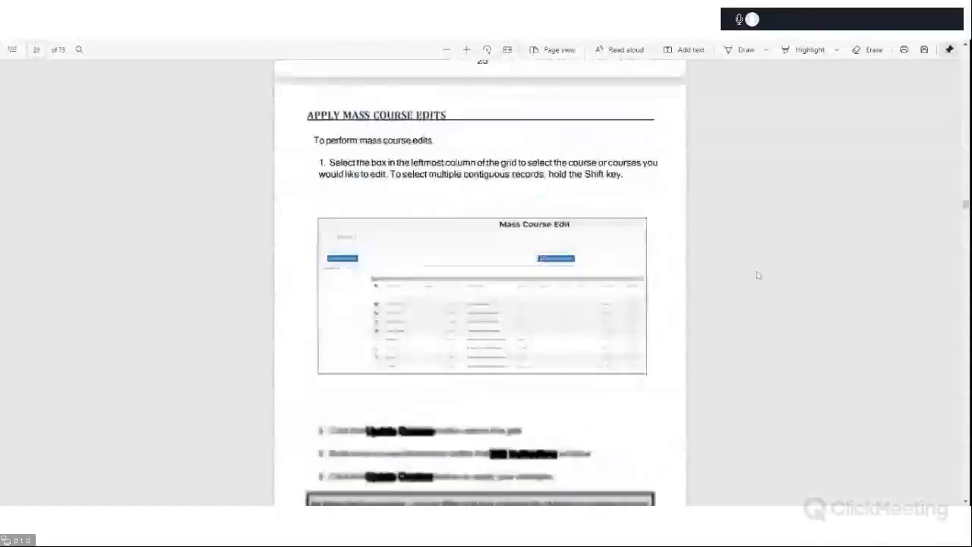
scroll(757, 275, "down", 20)
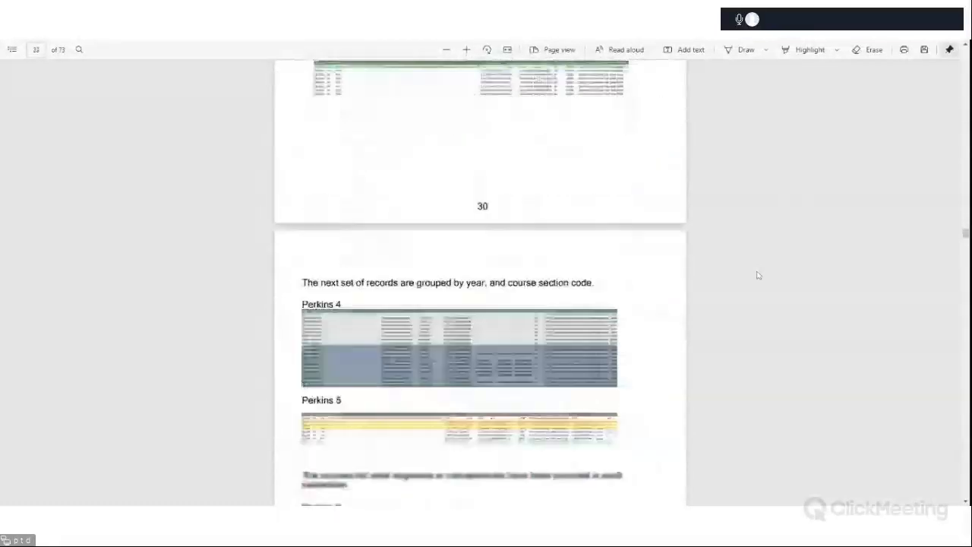
scroll(864, 259, "down", 20)
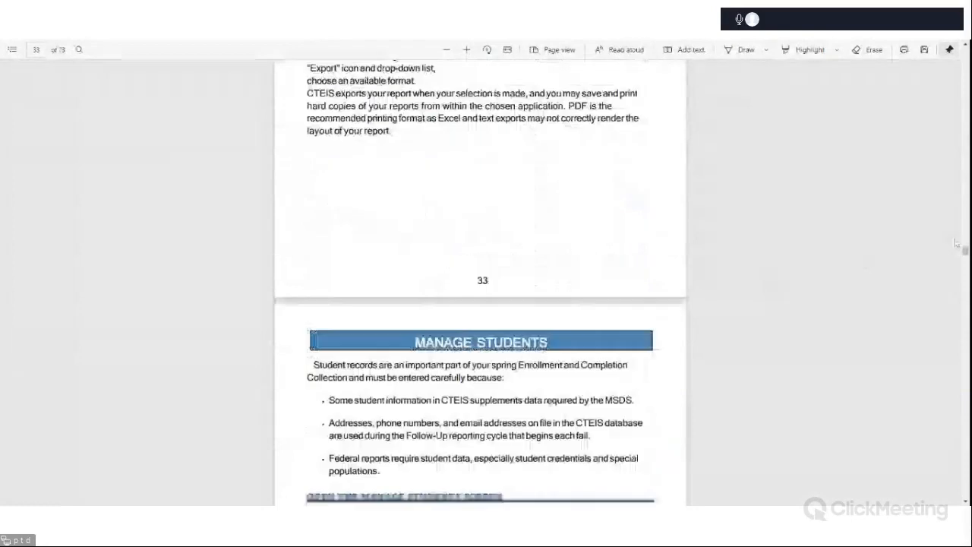
scroll(800, 271, "down", 20)
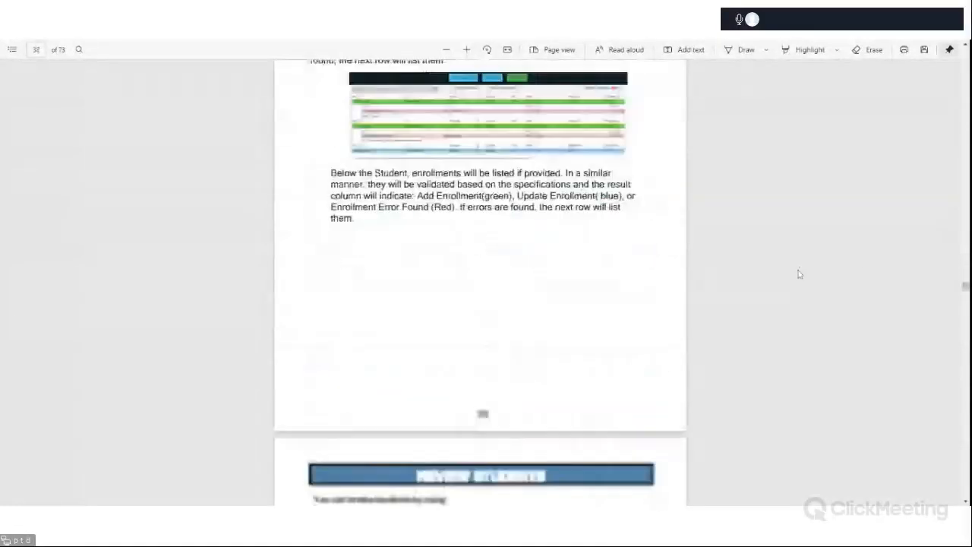
scroll(799, 275, "down", 20)
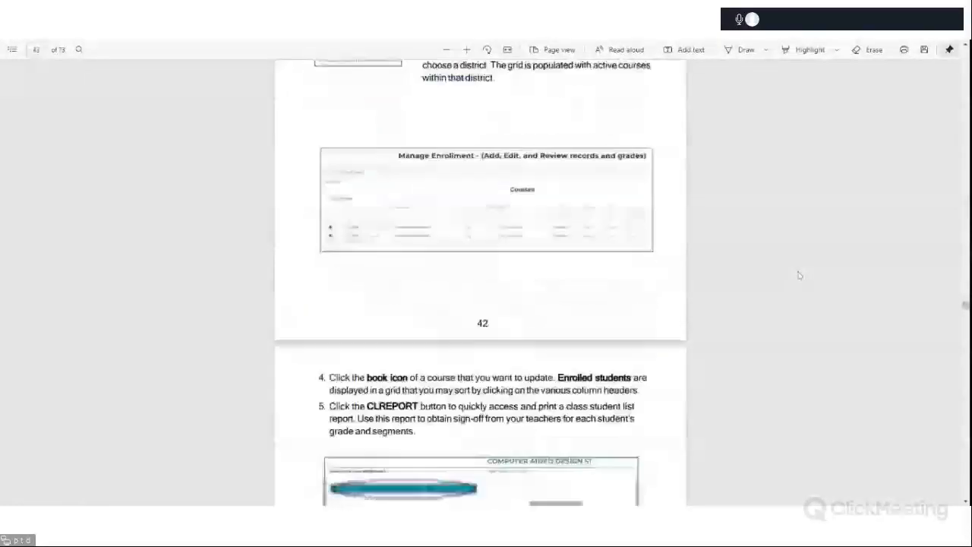
scroll(798, 276, "down", 20)
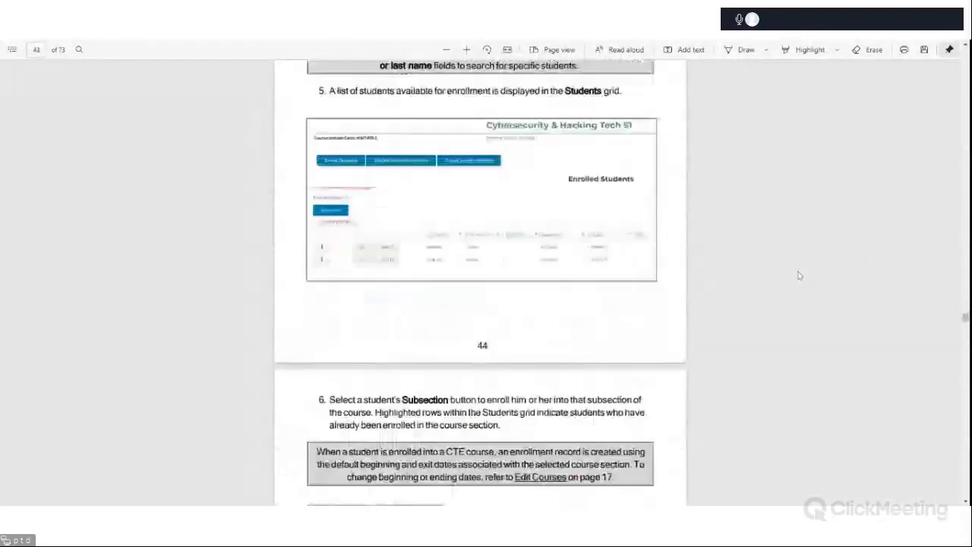
scroll(799, 276, "down", 20)
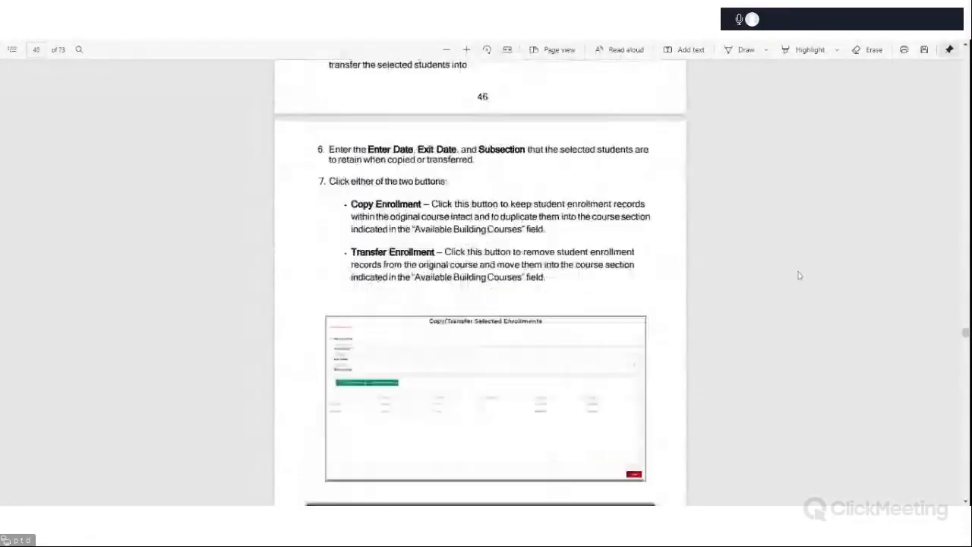
scroll(799, 276, "down", 20)
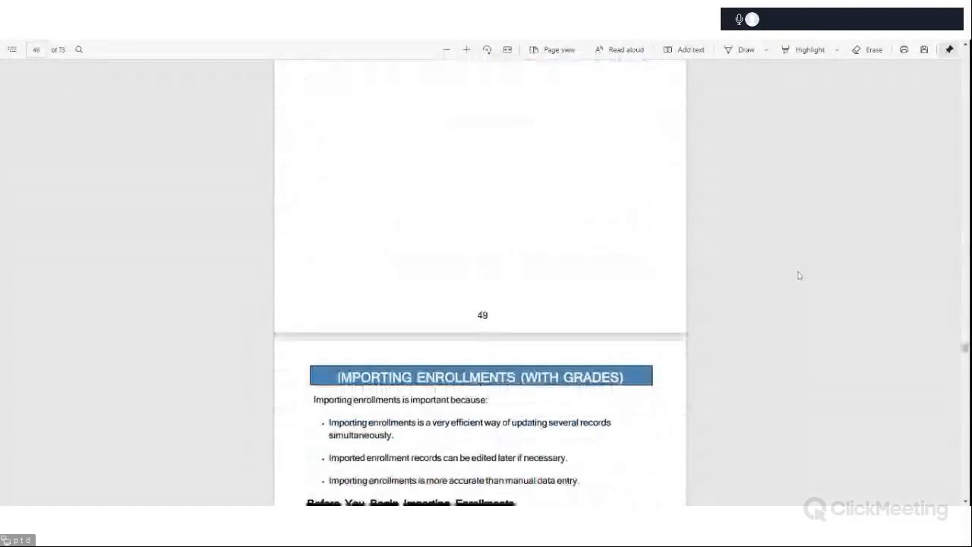
scroll(799, 276, "down", 20)
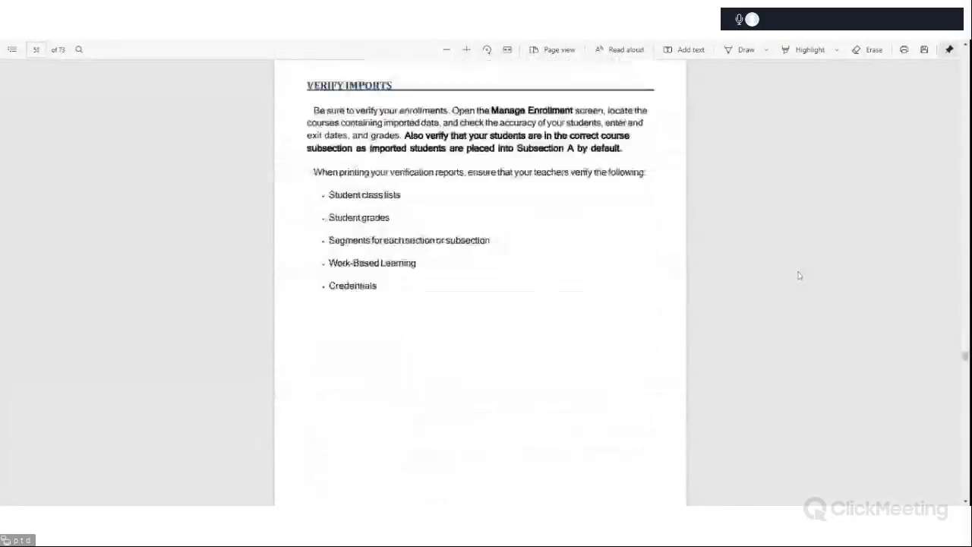
scroll(799, 276, "down", 20)
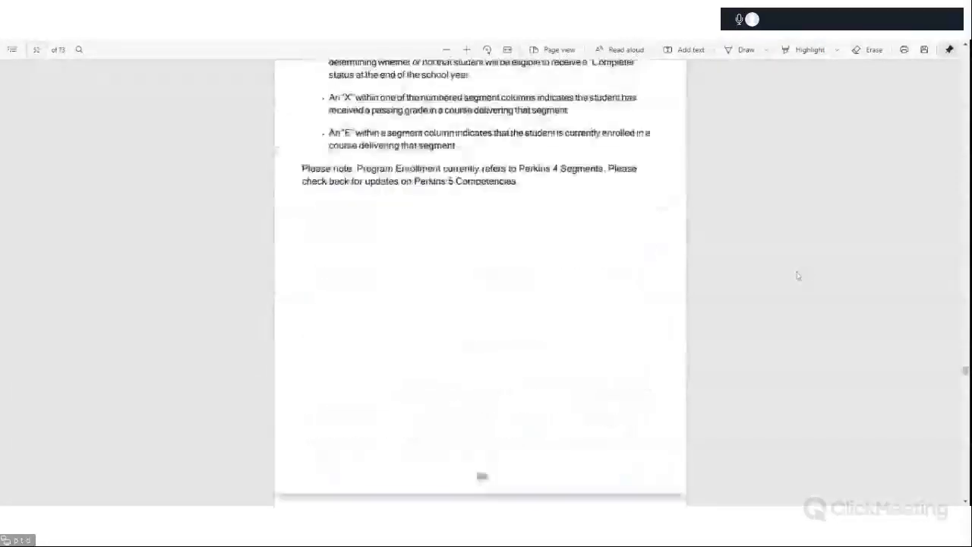
scroll(483, 224, "up", 2)
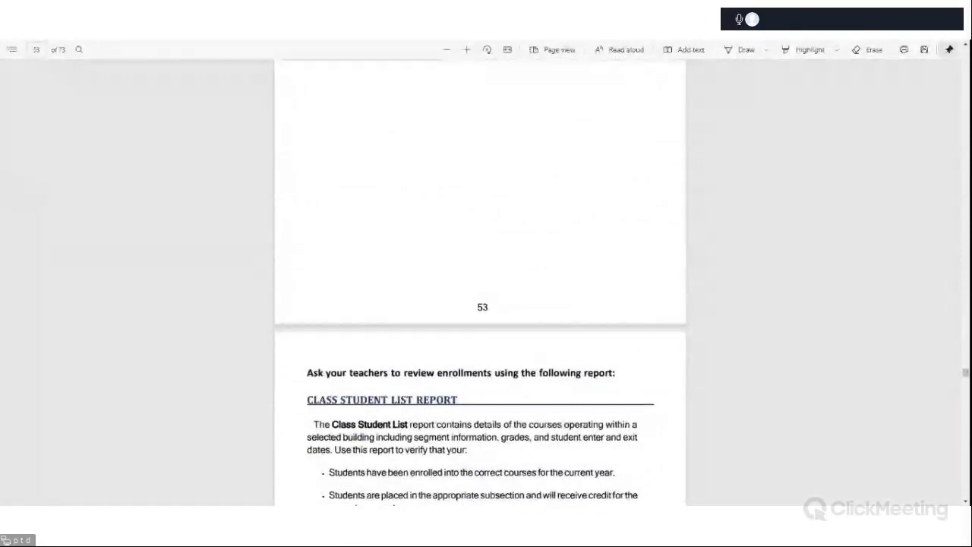
scroll(410, 323, "up", 6)
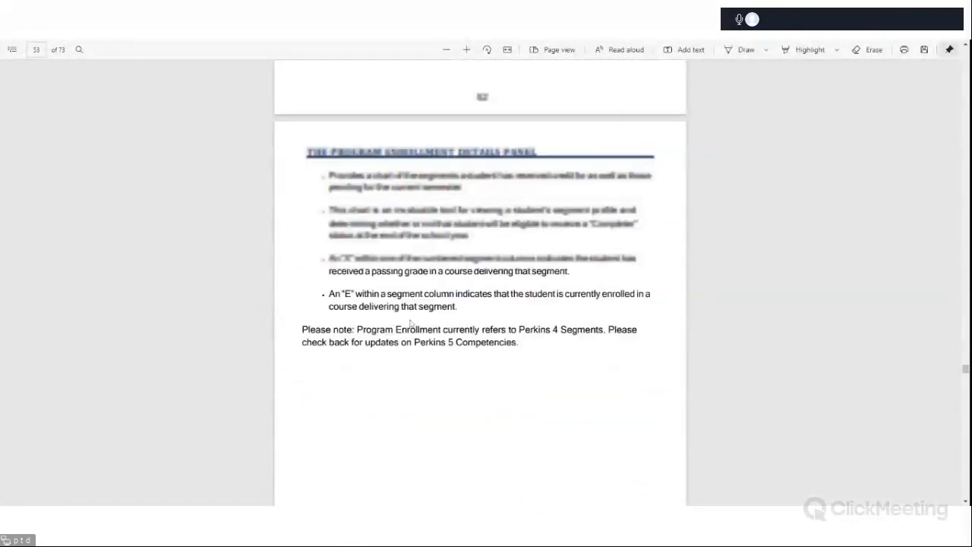
scroll(411, 323, "up", 10)
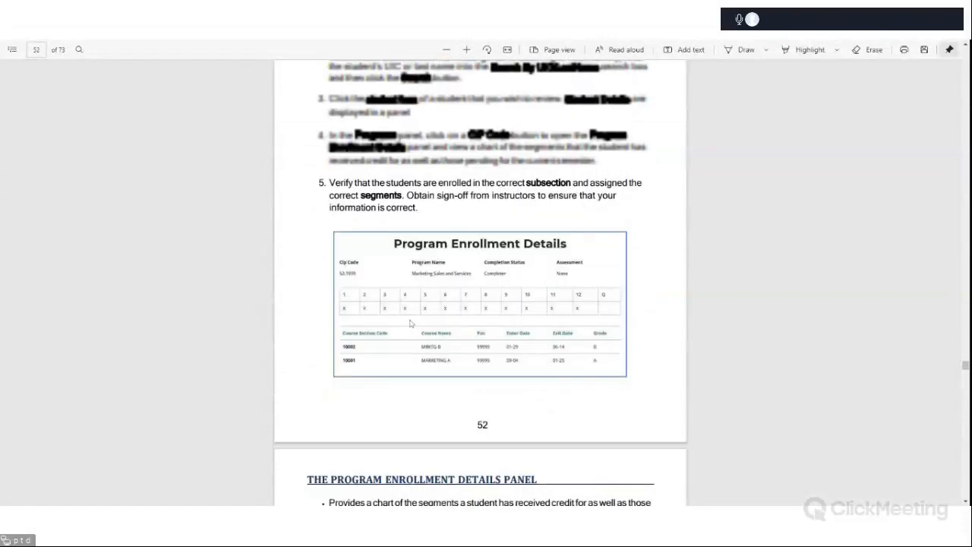
scroll(410, 323, "up", 15)
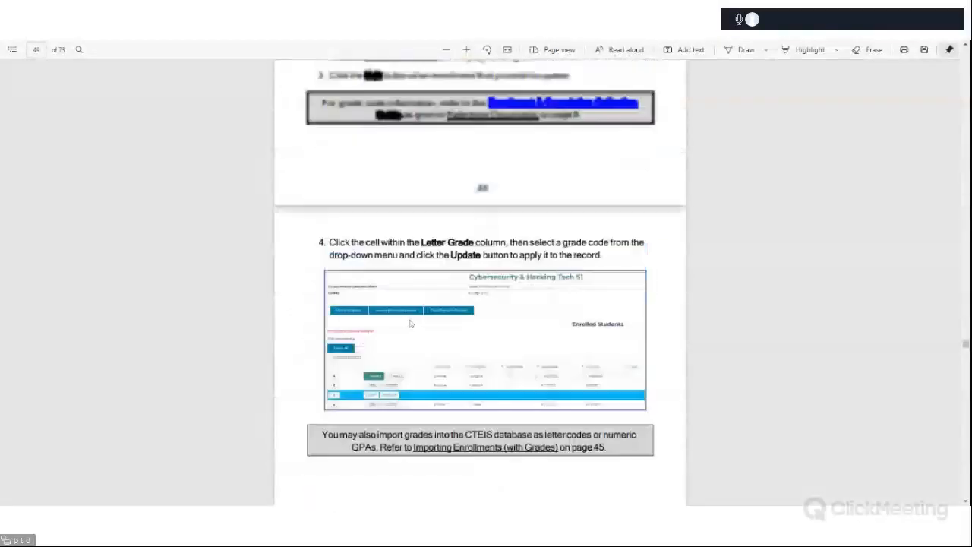
scroll(410, 323, "up", 15)
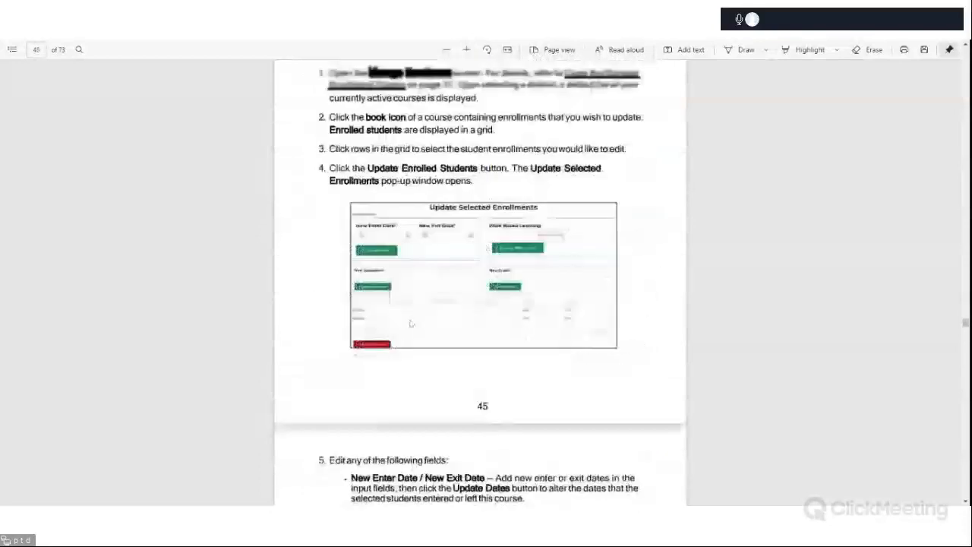
scroll(410, 322, "up", 15)
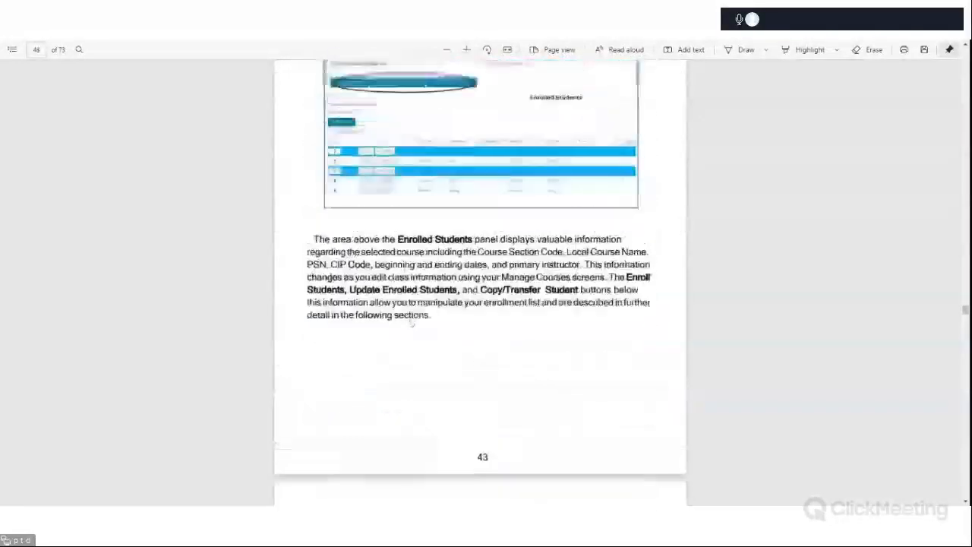
scroll(411, 322, "up", 10)
Read the guide's Manage Enrollment instructions on opening the screen and printing the CLREPORT class list.
scroll(411, 322, "down", 2)
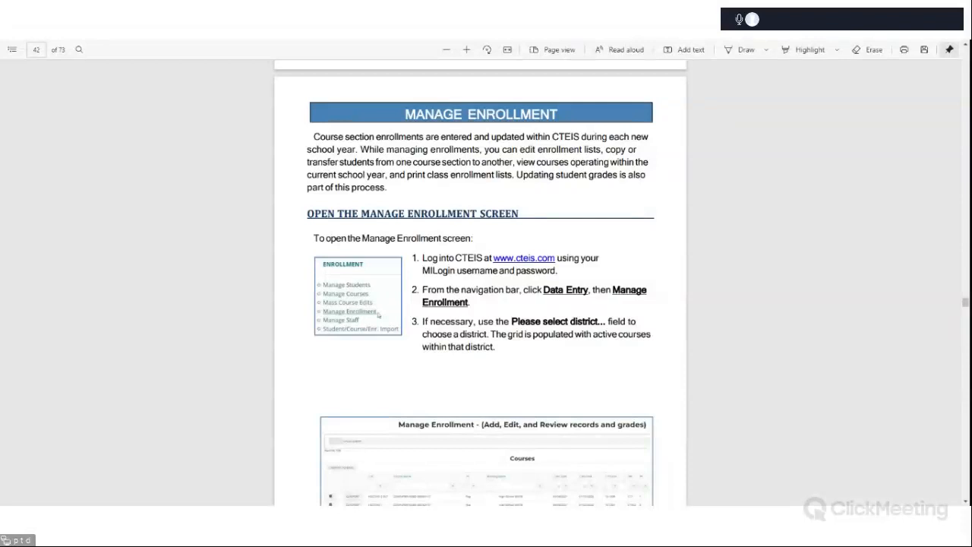
scroll(871, 282, "down", 3)
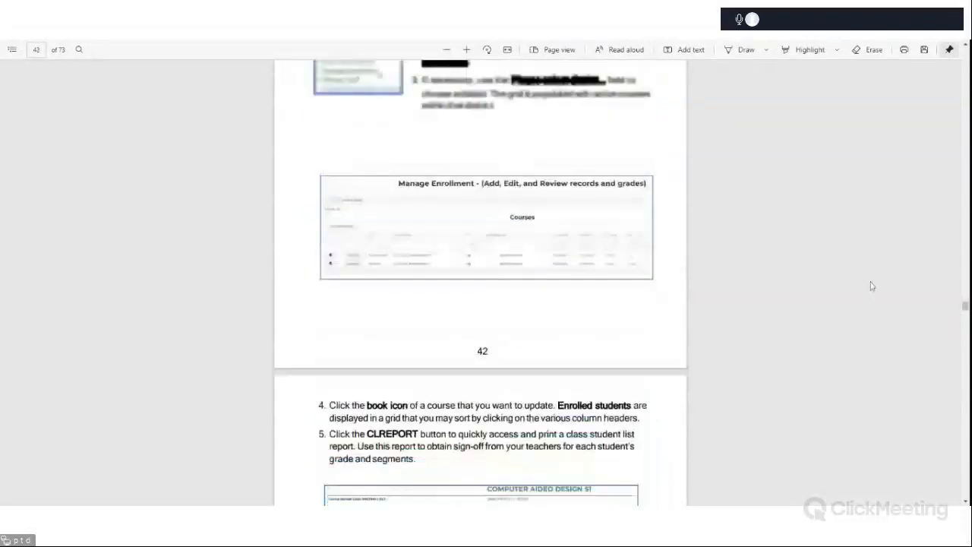
scroll(871, 282, "up", 1)
scroll(872, 285, "down", 1)
scroll(872, 286, "down", 3)
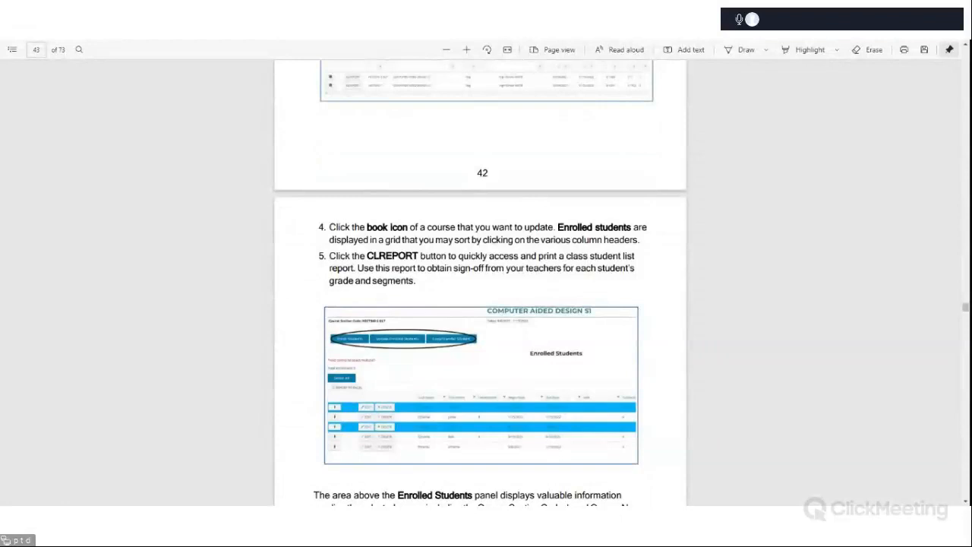
scroll(481, 282, "down", 2)
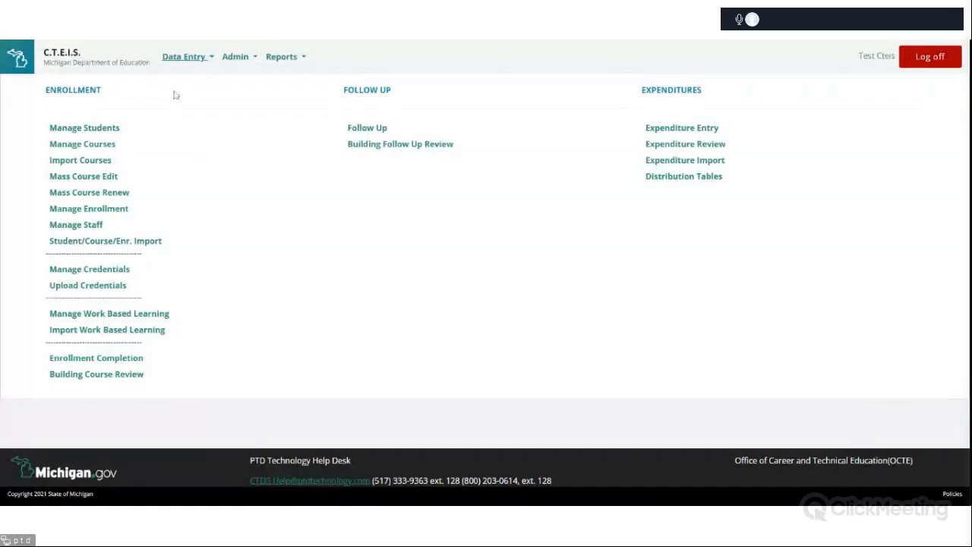
Open Manage Enrollment and select the district Dickinson-Iron ISD.
left_click(118, 212)
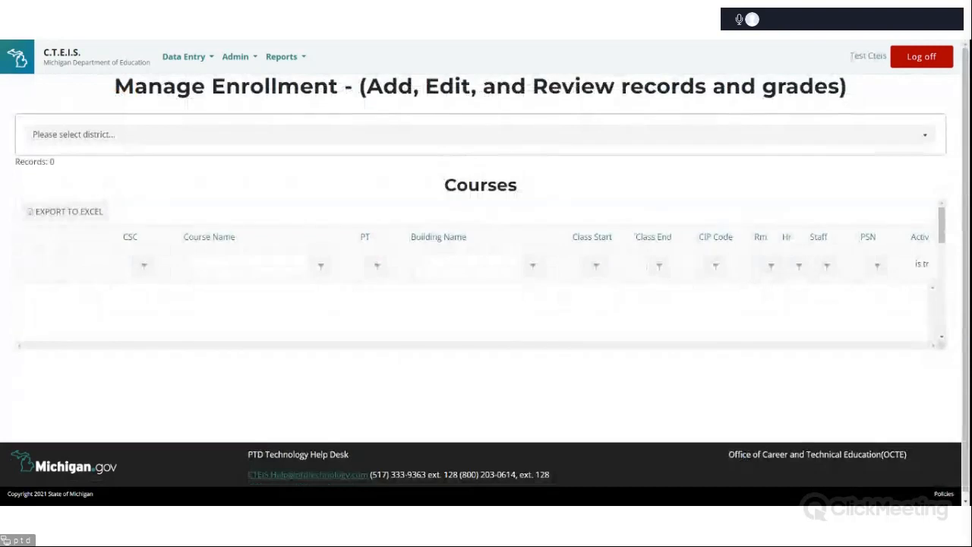
left_click(351, 148)
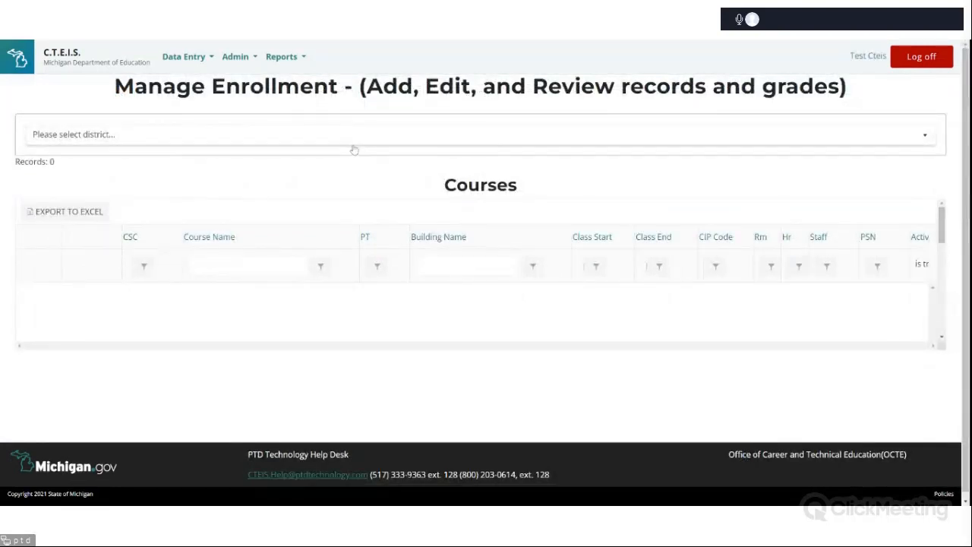
left_click(302, 176)
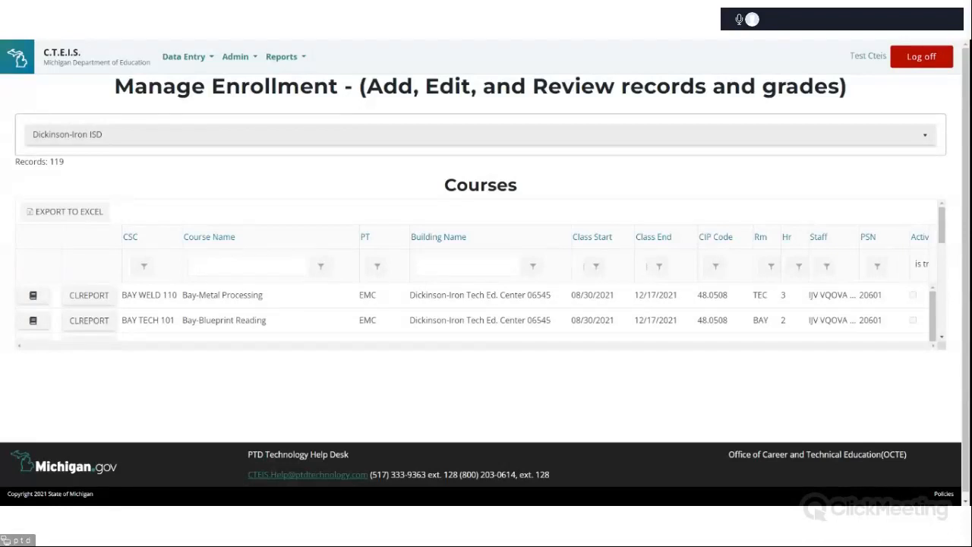
Open the class student list report for the Bay-Metal Processing section, then close the report viewer.
left_click(89, 295)
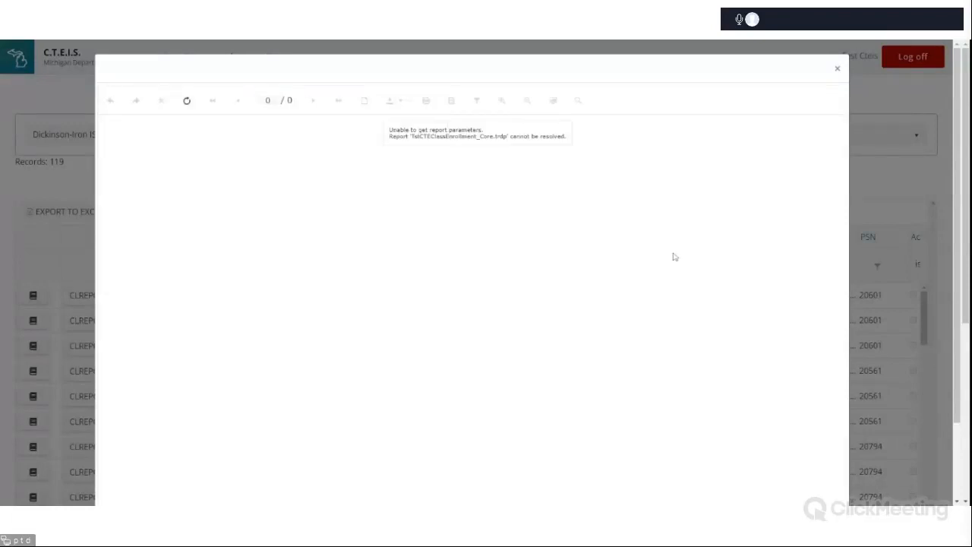
left_click(837, 69)
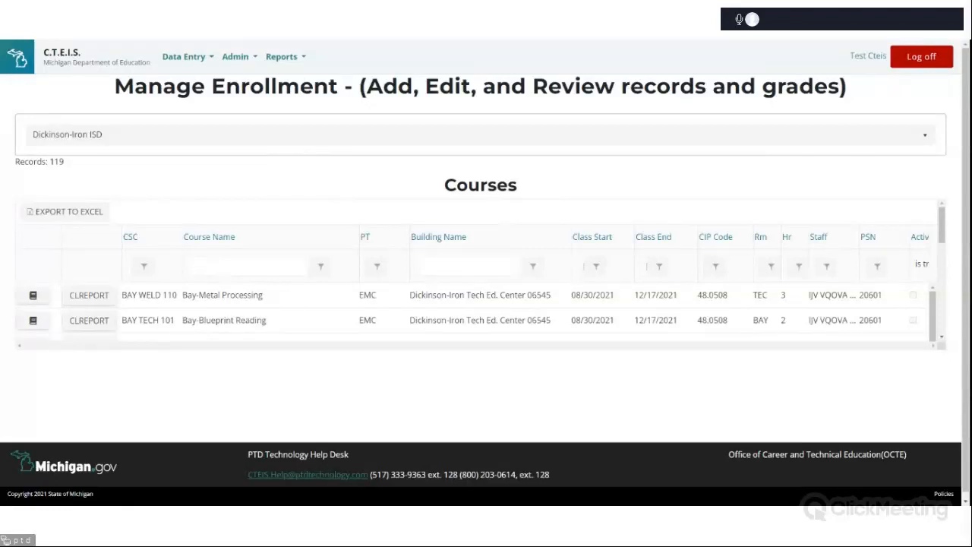
Open the Bay-Metal Processing course section to display its enrolled students.
left_click(33, 297)
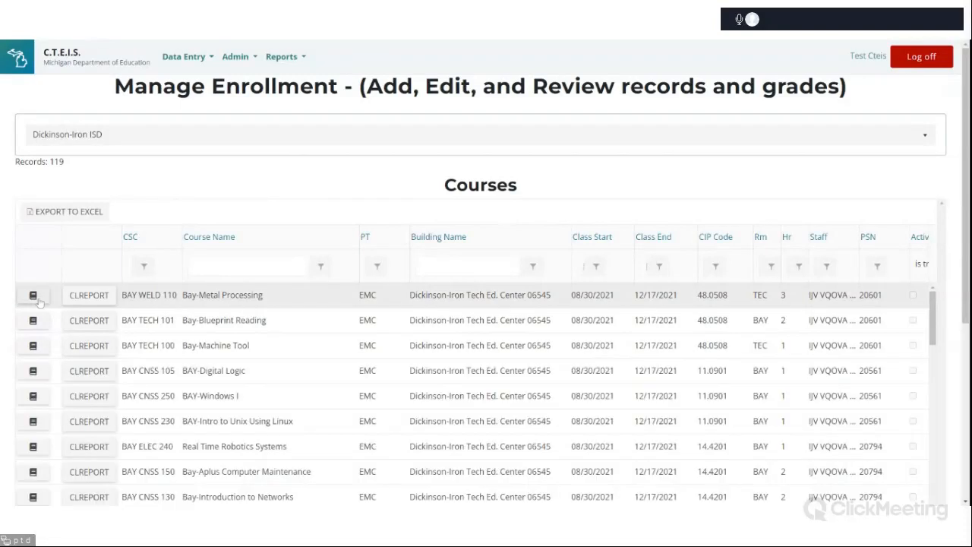
scroll(613, 383, "down", 3)
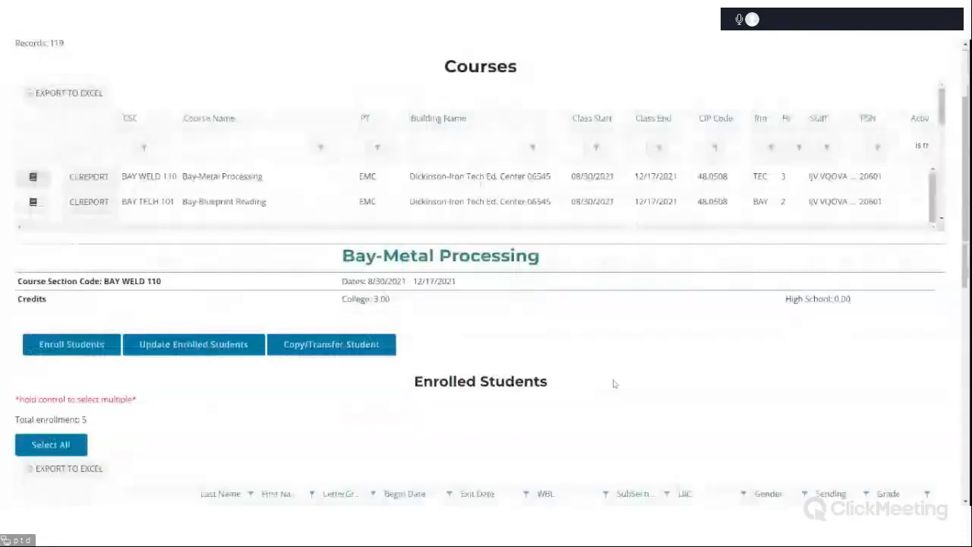
scroll(613, 384, "down", 2)
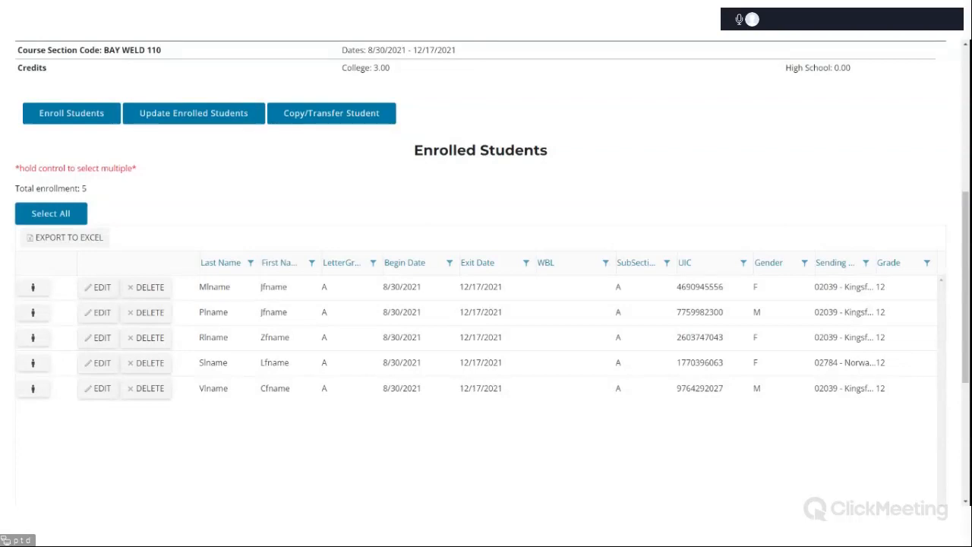
scroll(373, 310, "down", 3)
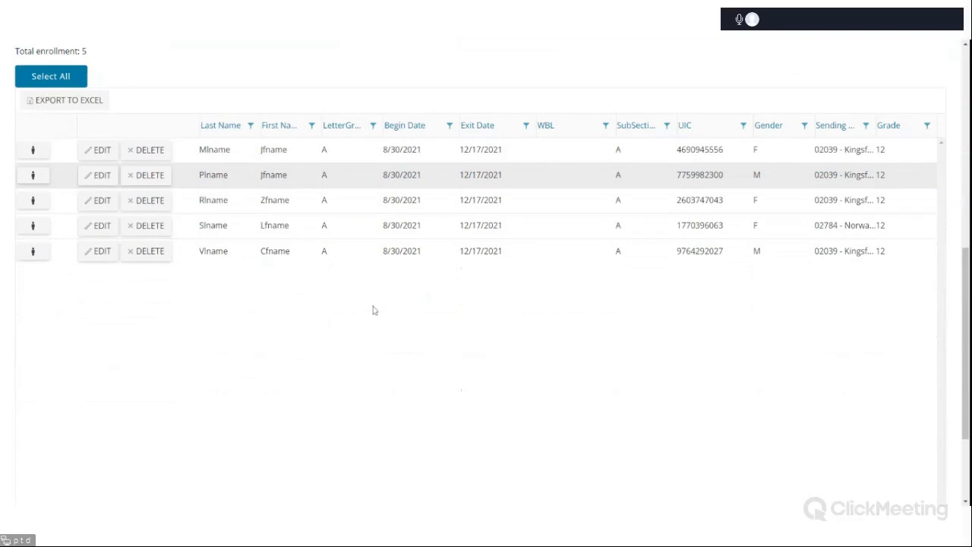
Review the courses grid and the Bay-Metal Processing section details with its enrollment action buttons.
scroll(373, 310, "up", 6)
scroll(373, 310, "up", 2)
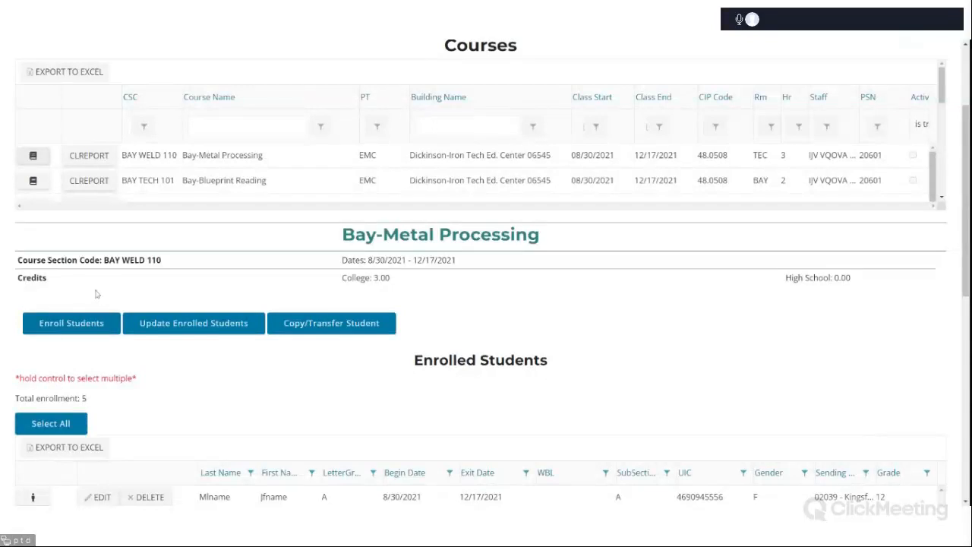
scroll(97, 288, "down", 1)
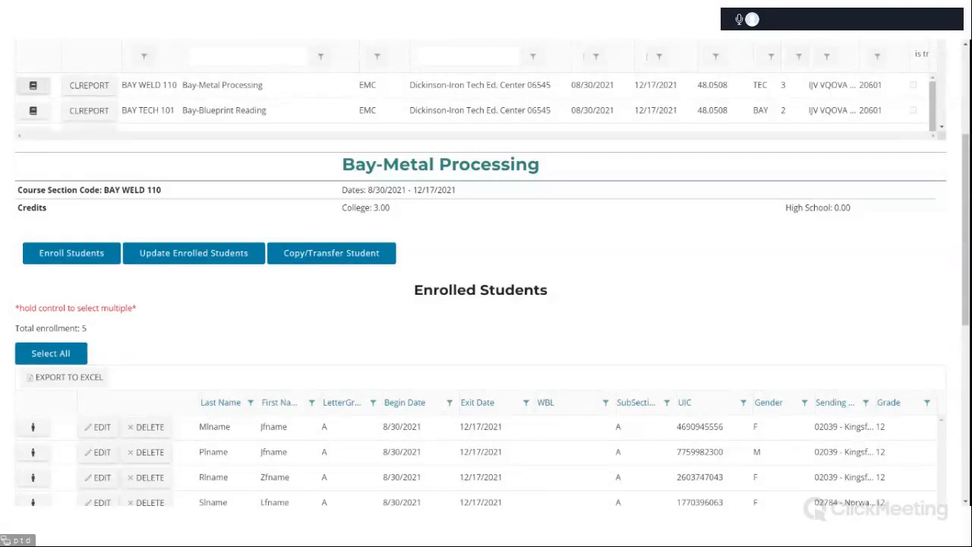
scroll(304, 315, "up", 2)
scroll(349, 314, "up", 3)
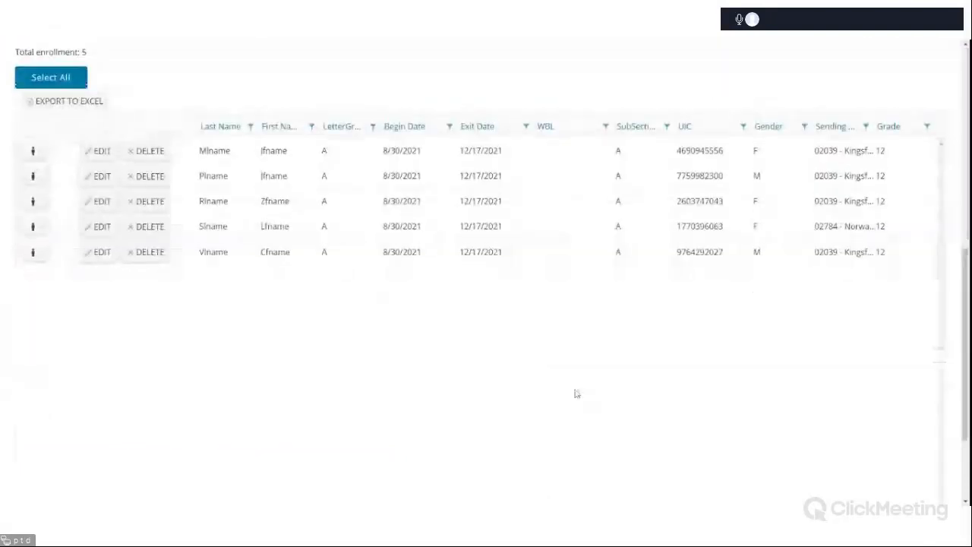
scroll(575, 392, "up", 10)
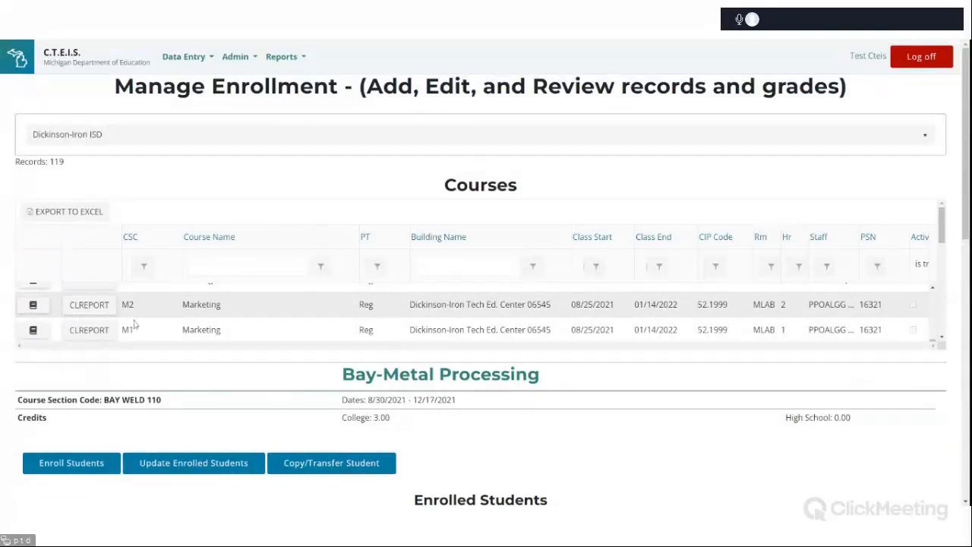
scroll(152, 328, "down", 2)
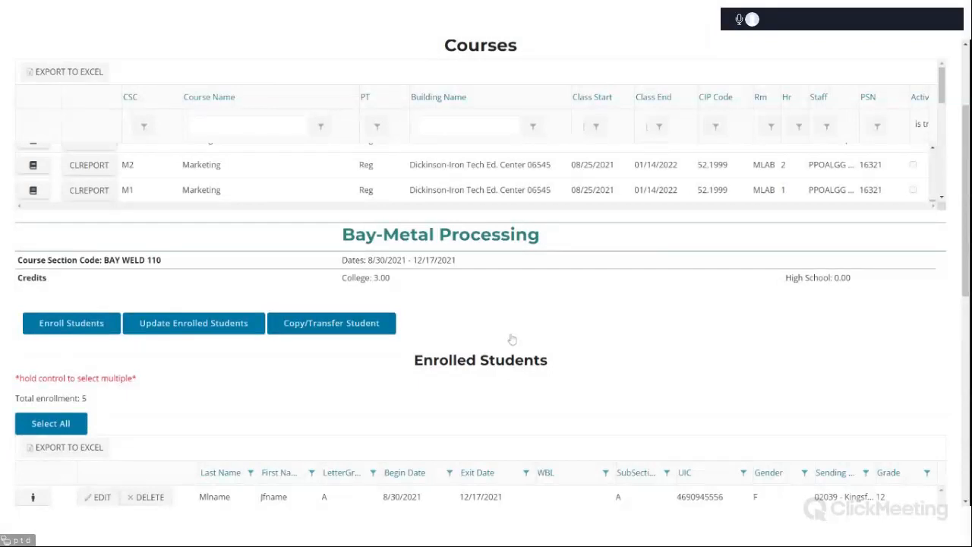
scroll(513, 340, "up", 1)
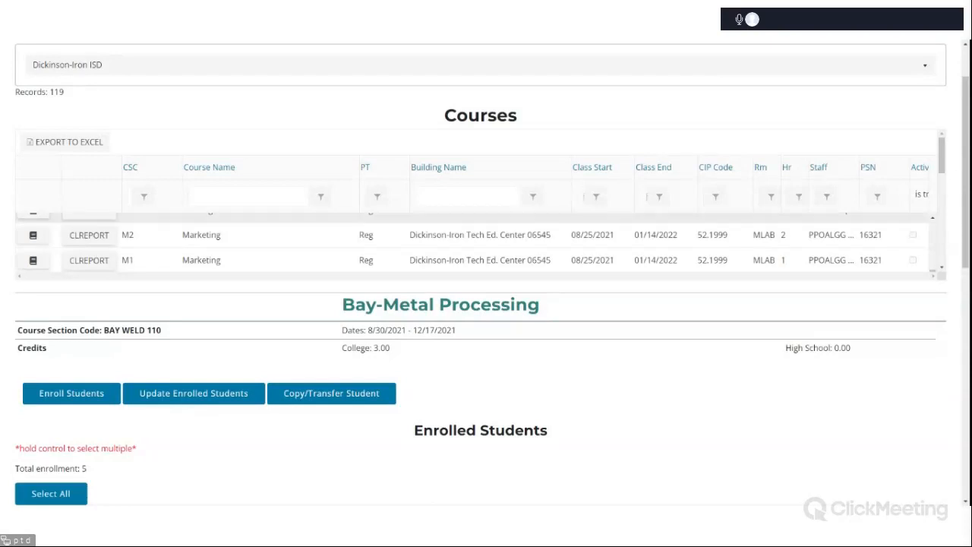
scroll(527, 227, "up", 7)
scroll(528, 112, "up", 2)
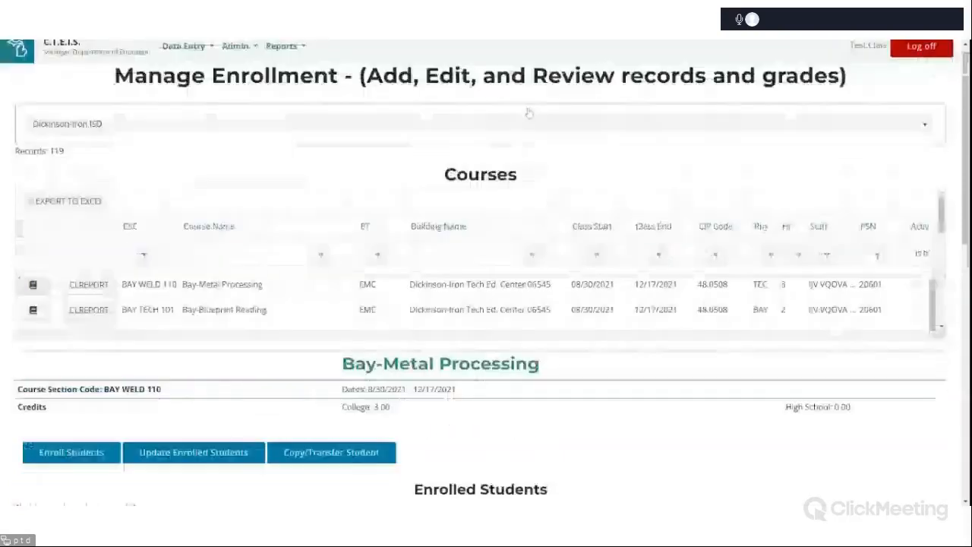
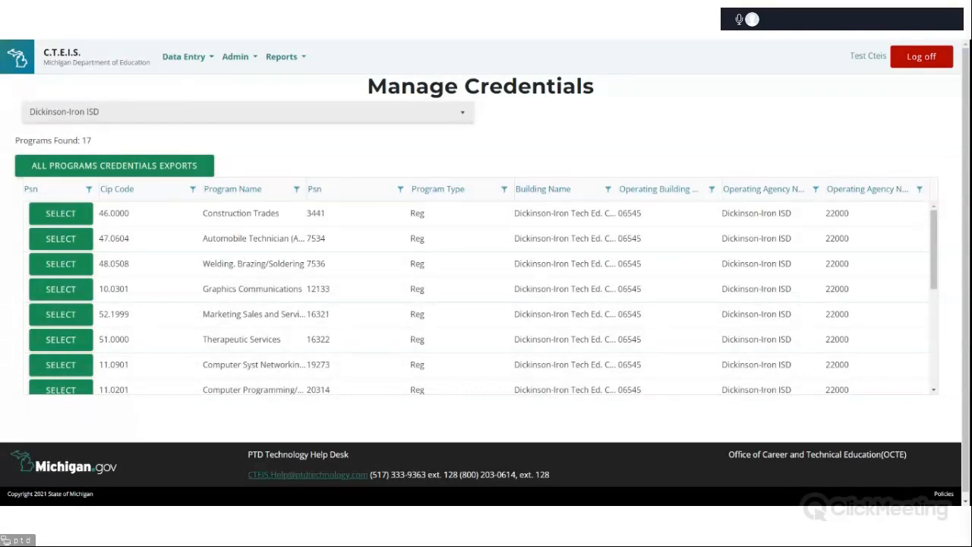
Scroll through the CTEIS user guide PDF covering the enrollment, update enrolled students and grade input sections.
scroll(469, 283, "down", 3)
scroll(469, 282, "down", 5)
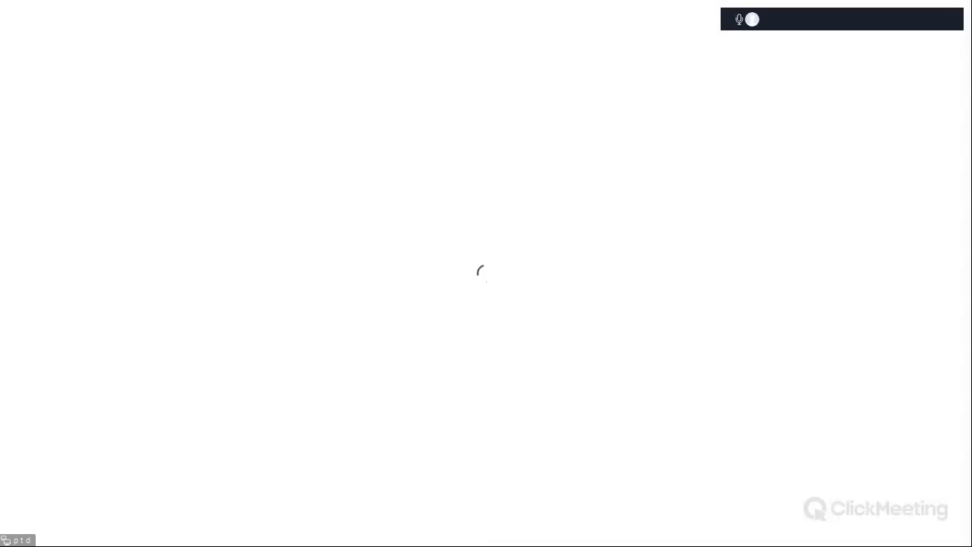
scroll(430, 281, "down", 15)
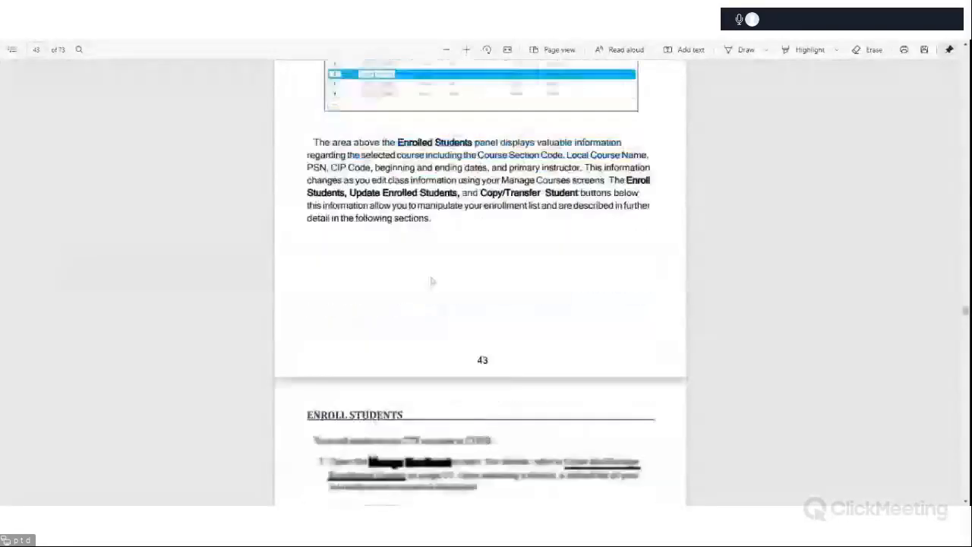
scroll(431, 281, "down", 10)
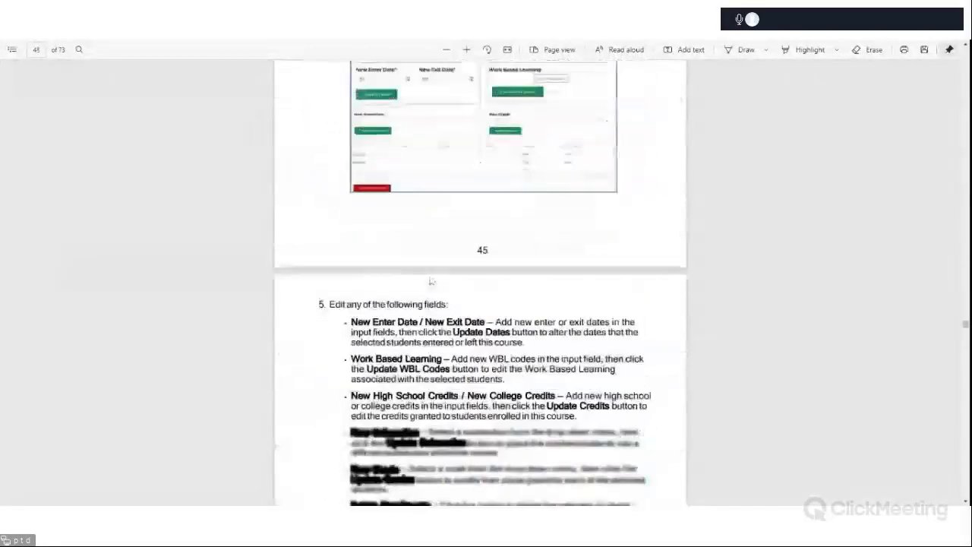
scroll(431, 281, "down", 15)
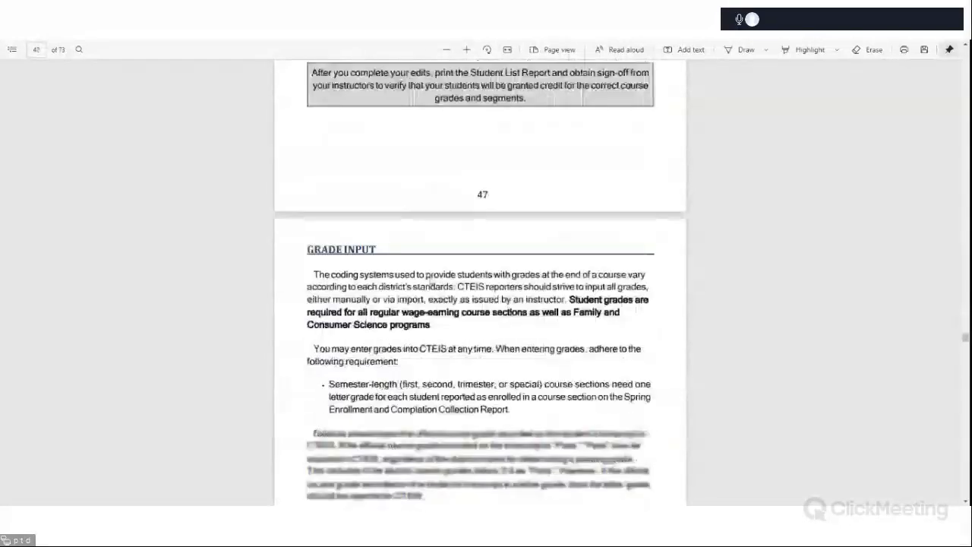
scroll(431, 281, "down", 5)
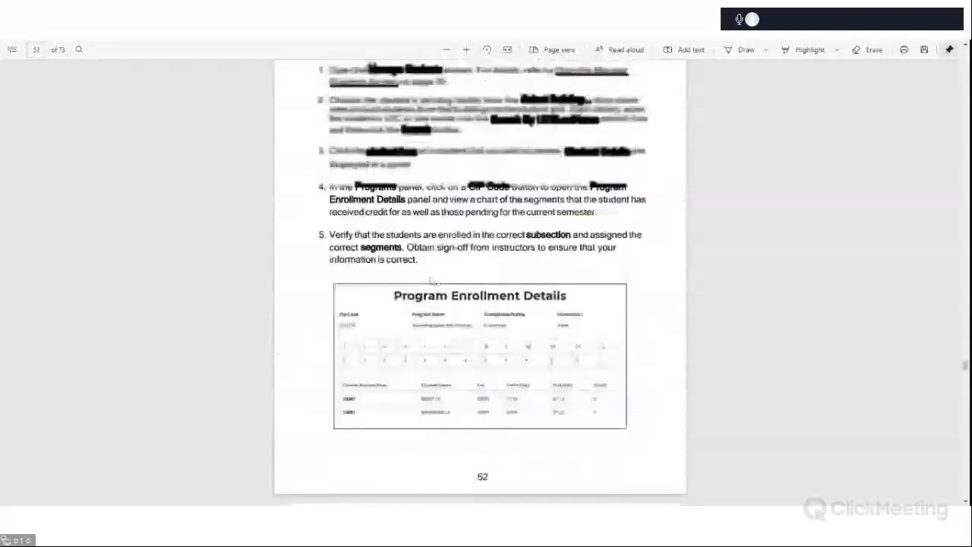
scroll(431, 281, "down", 10)
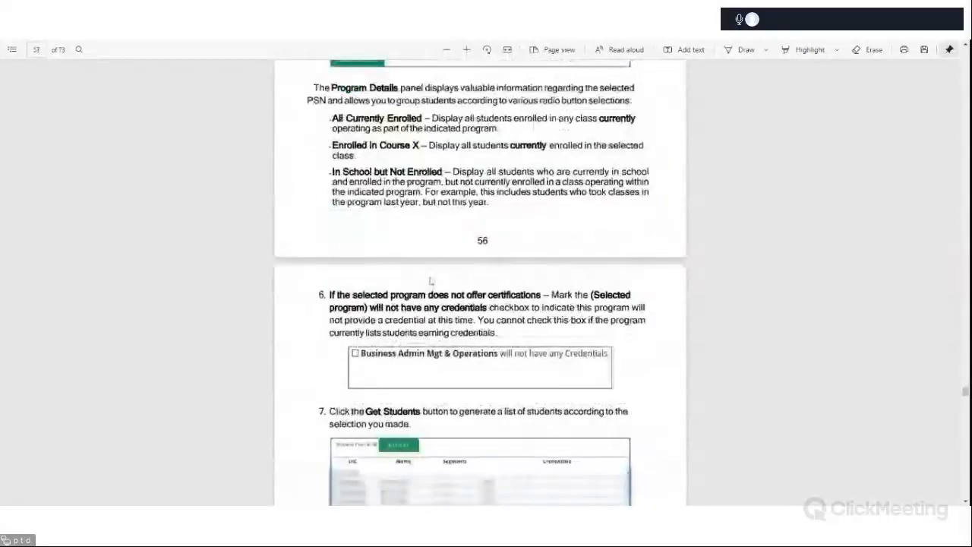
Review the guide's Manage Credentials, Import Credentials and credential import errors and resolutions pages.
scroll(431, 281, "up", 6)
scroll(431, 281, "down", 3)
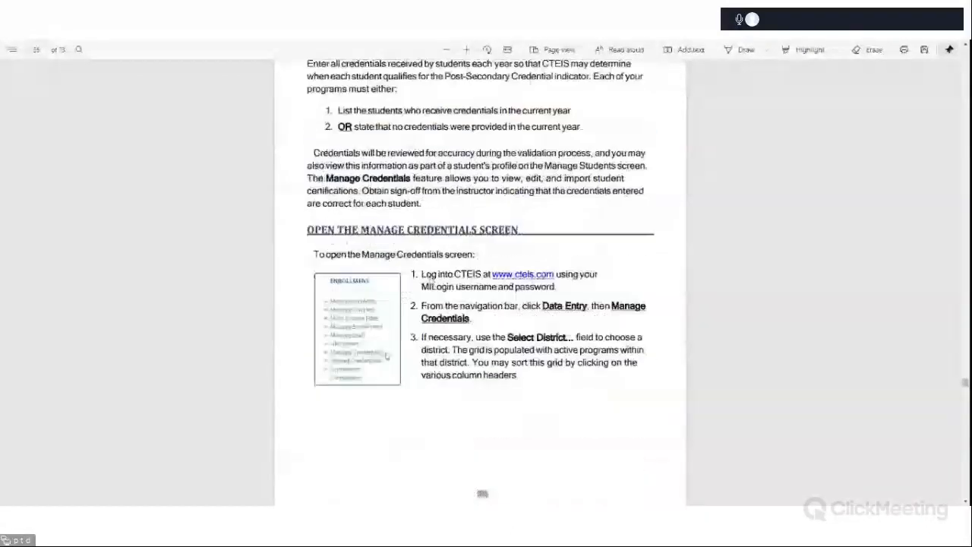
scroll(431, 281, "down", 10)
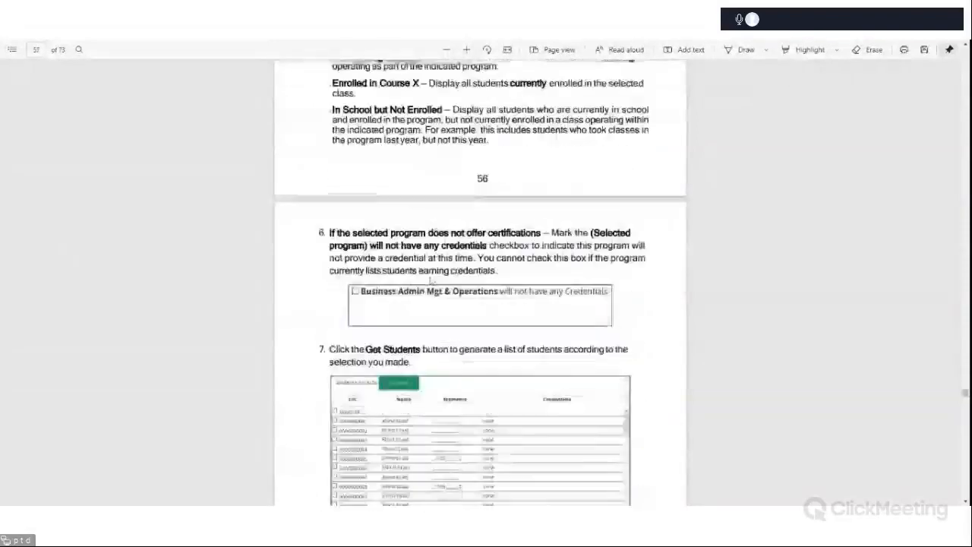
scroll(431, 281, "down", 12)
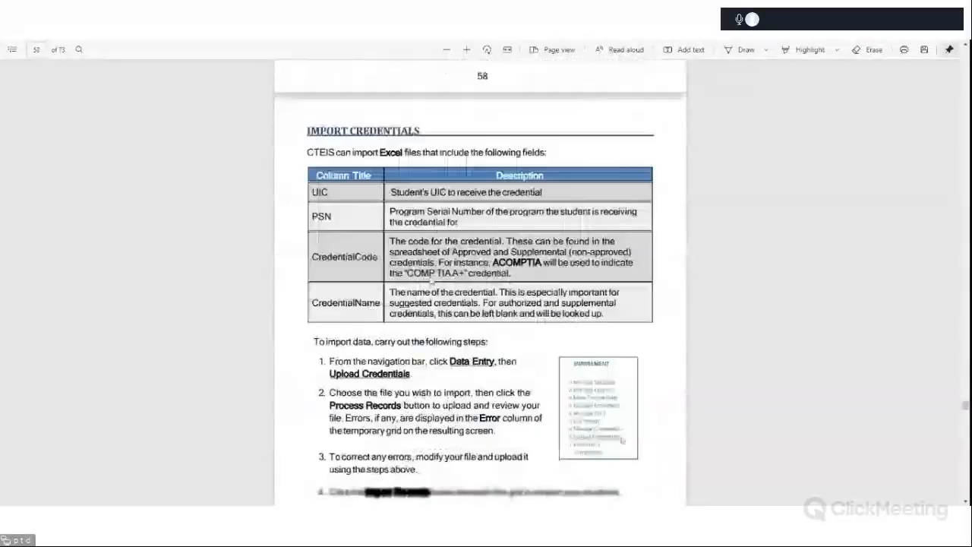
scroll(431, 281, "down", 12)
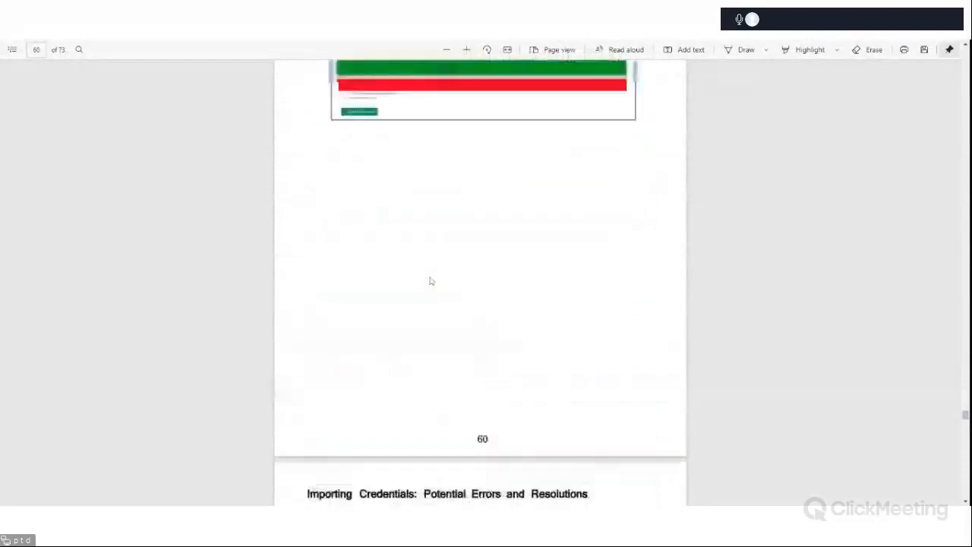
scroll(431, 281, "down", 5)
scroll(431, 281, "up", 2)
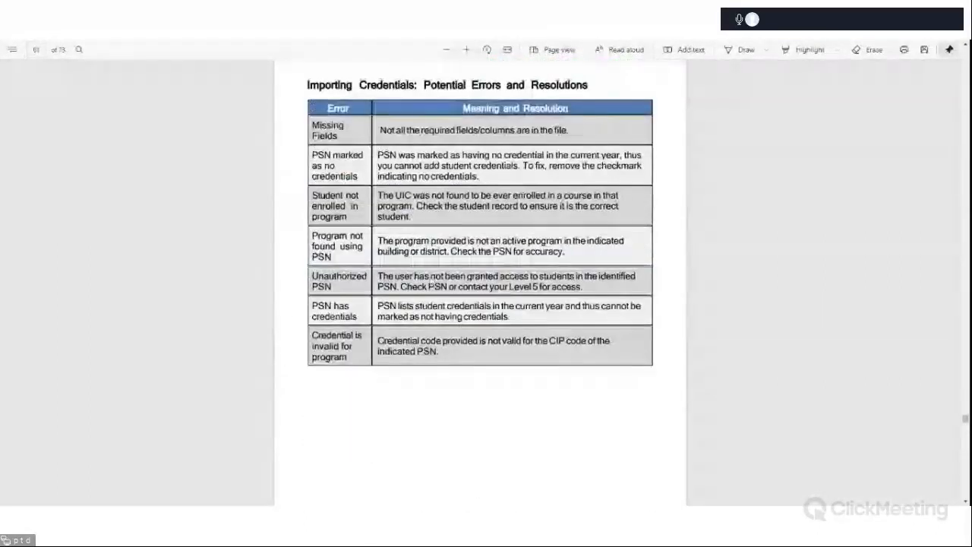
scroll(431, 281, "down", 5)
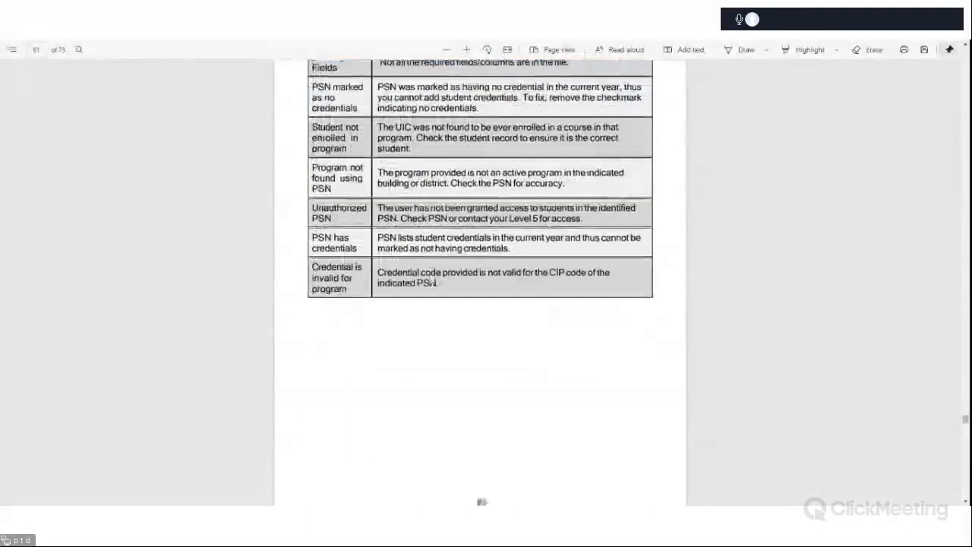
scroll(431, 281, "up", 5)
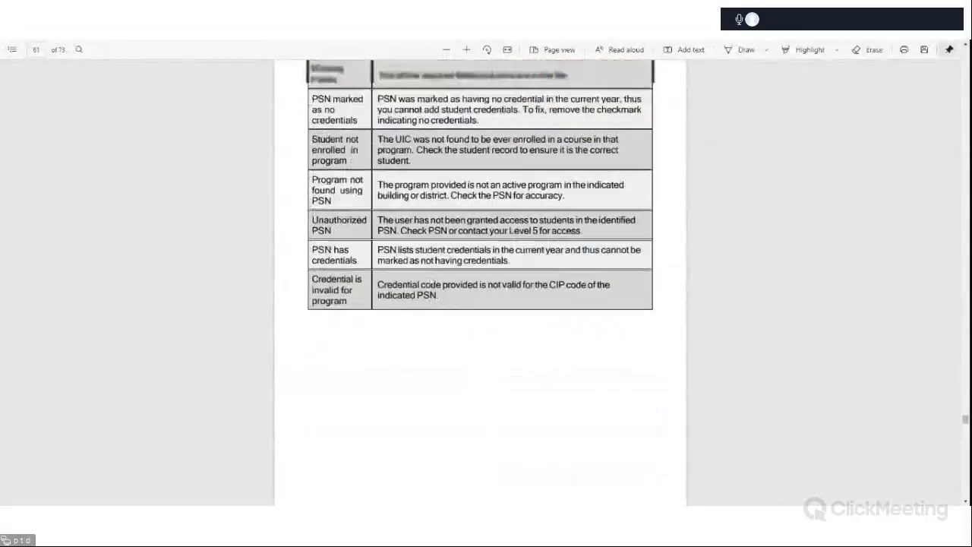
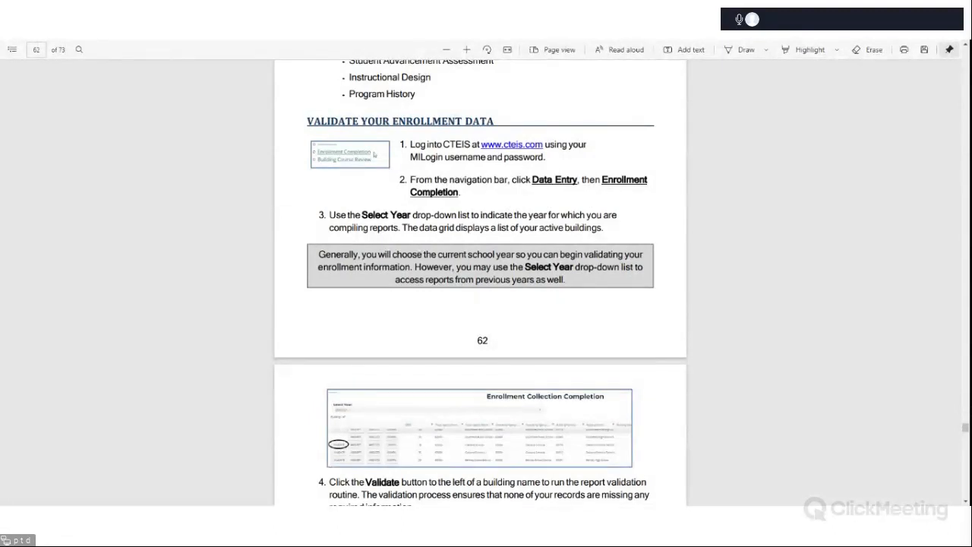
Read through the guide's Validate Your Enrollment Data instructions on the validation, error correction and 4483 report steps.
scroll(733, 299, "down", 5)
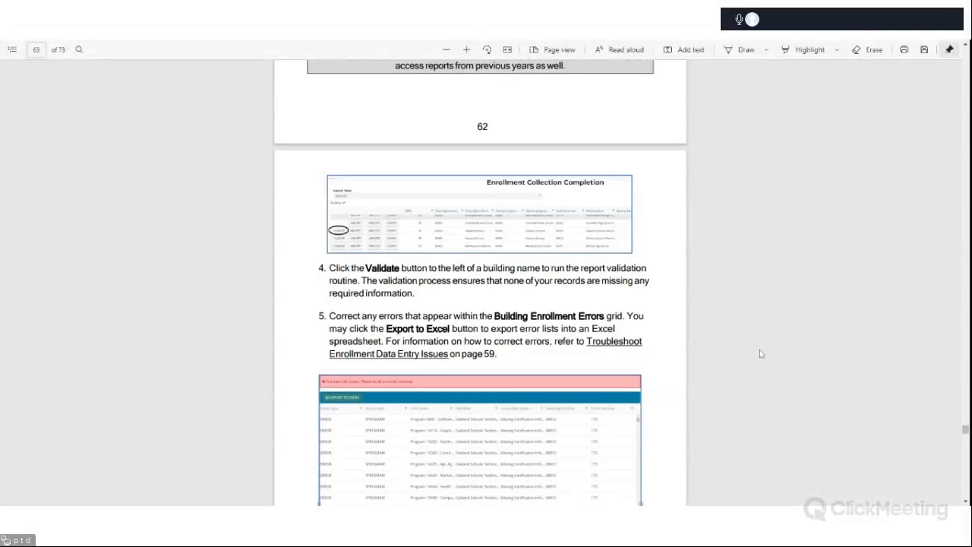
scroll(761, 353, "down", 3)
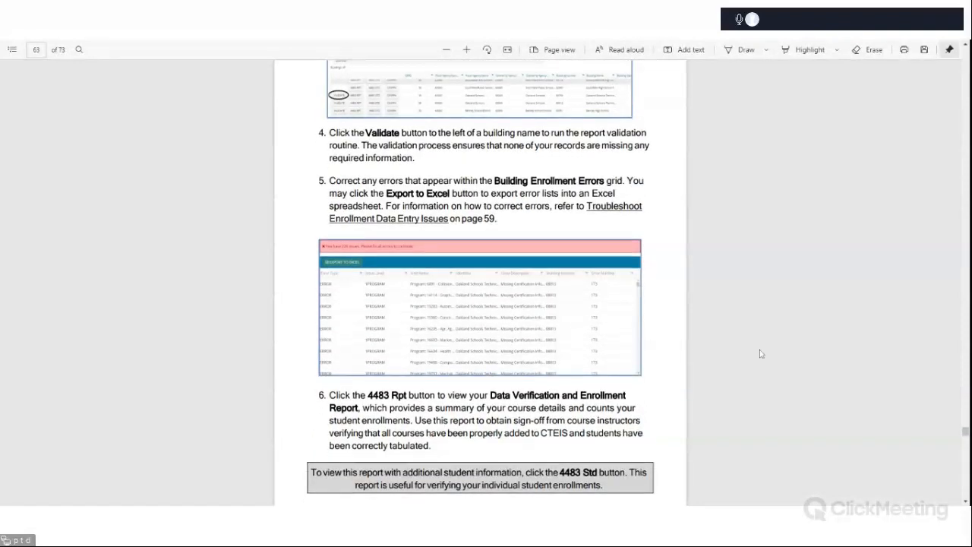
scroll(761, 353, "down", 5)
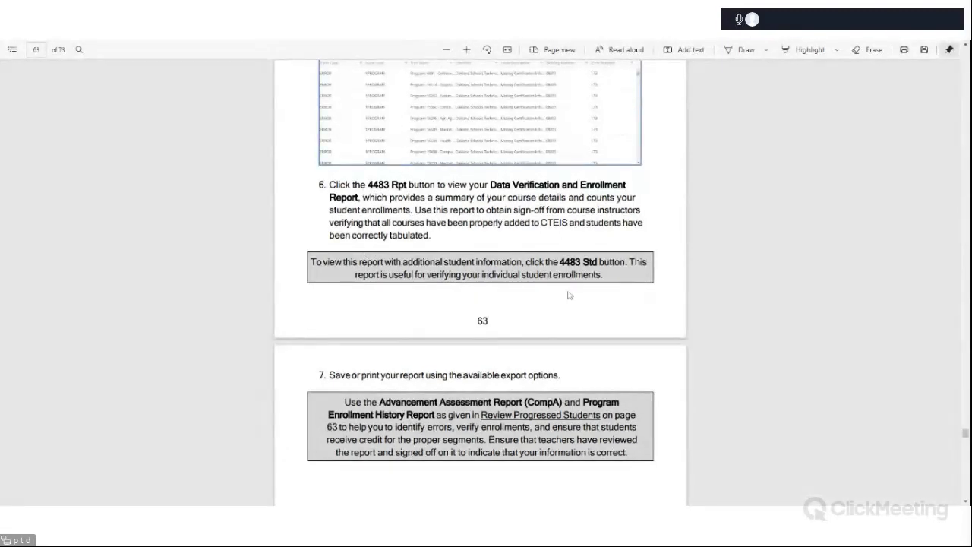
scroll(809, 334, "down", 3)
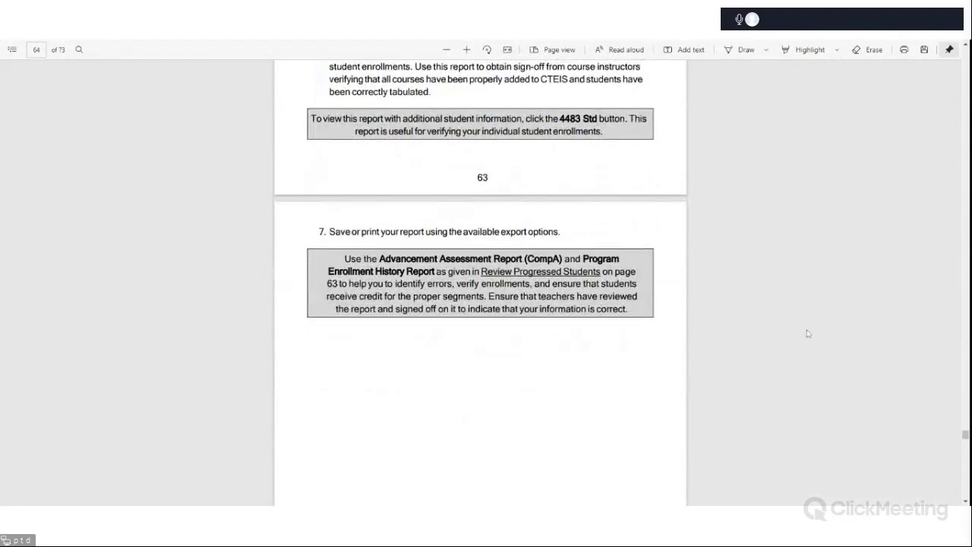
scroll(809, 333, "down", 7)
scroll(809, 332, "down", 7)
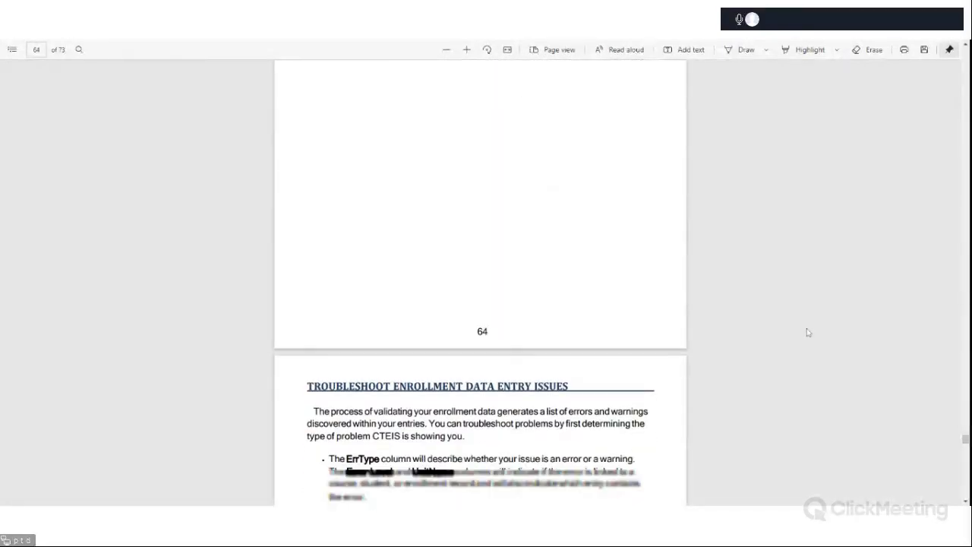
scroll(809, 333, "down", 4)
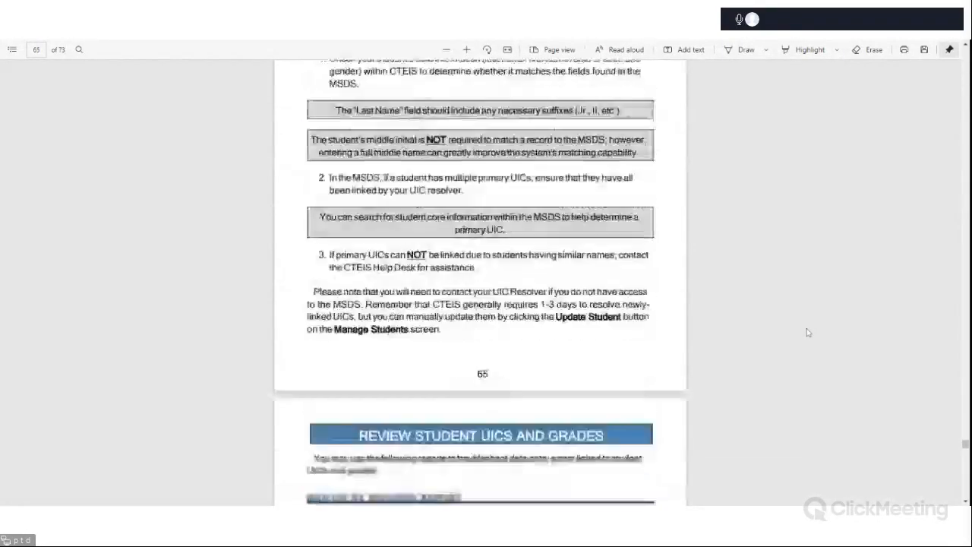
scroll(809, 332, "up", 20)
scroll(808, 332, "up", 6)
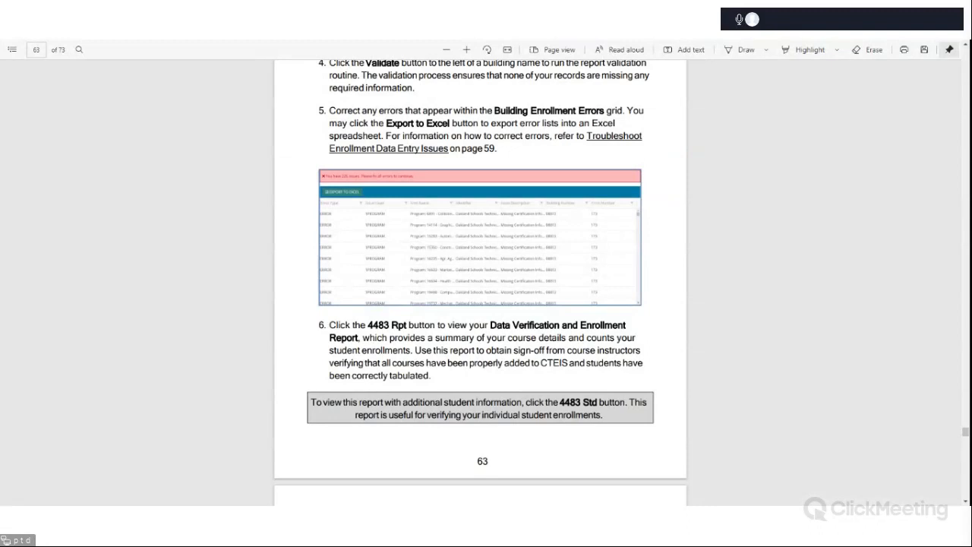
scroll(808, 332, "down", 4)
scroll(809, 332, "down", 2)
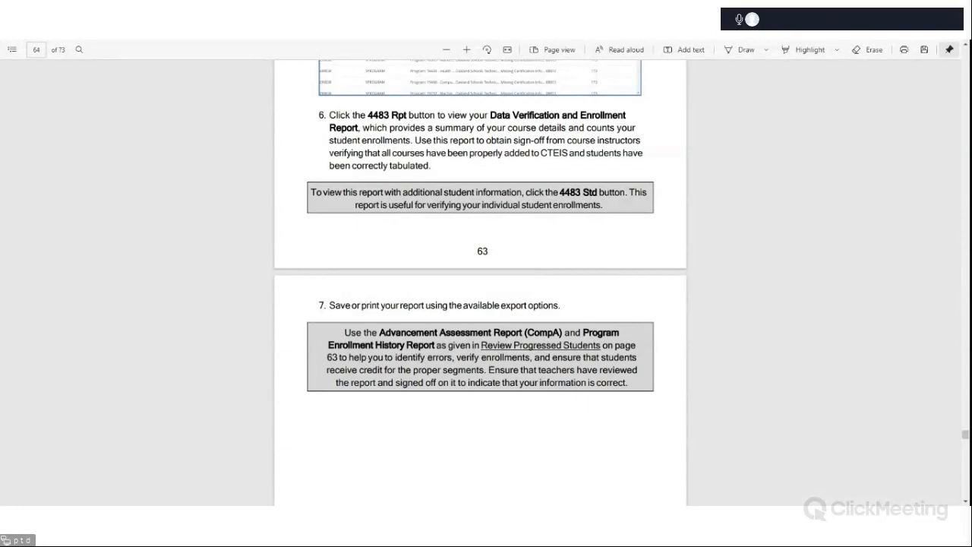
scroll(809, 332, "down", 2)
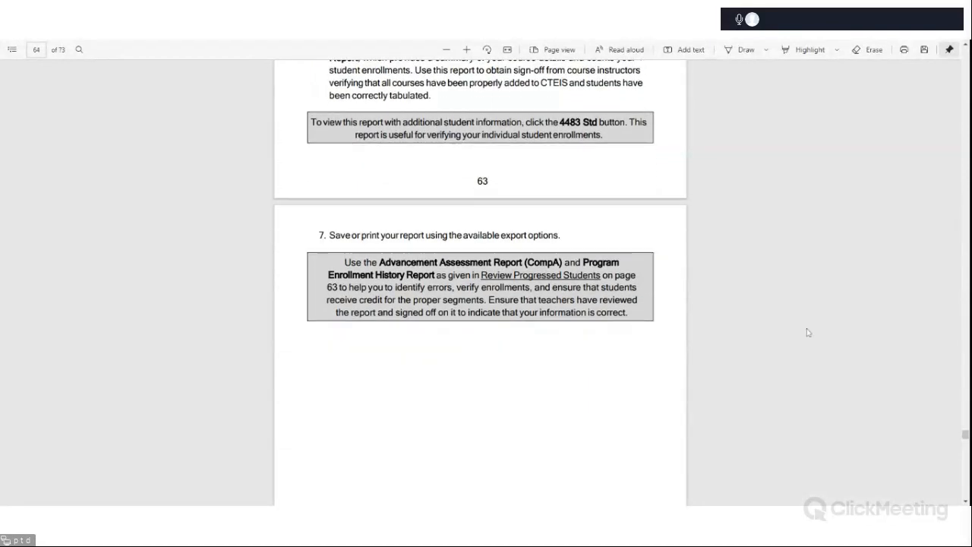
scroll(808, 332, "down", 4)
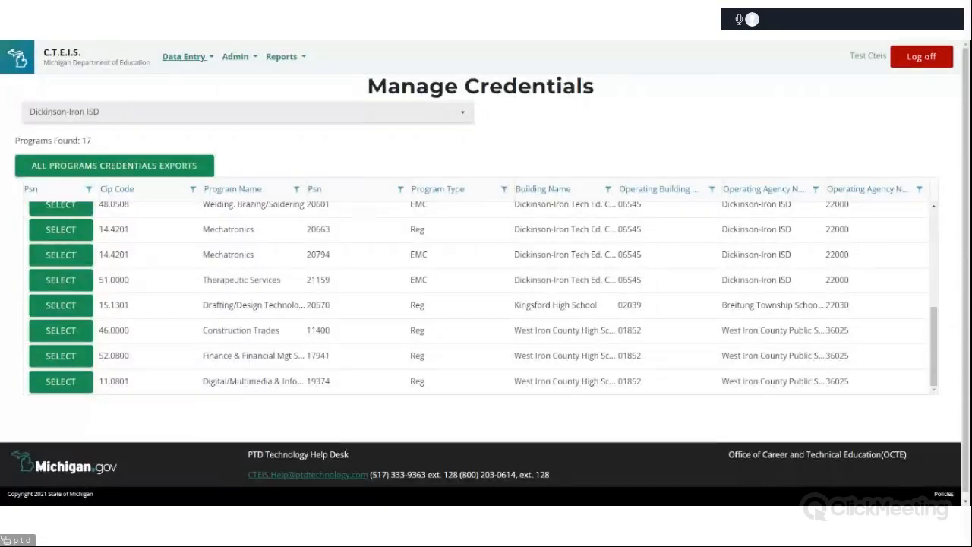
Open the Enrollment Completion page from the data entry navigation in CTEIS.
left_click(181, 61)
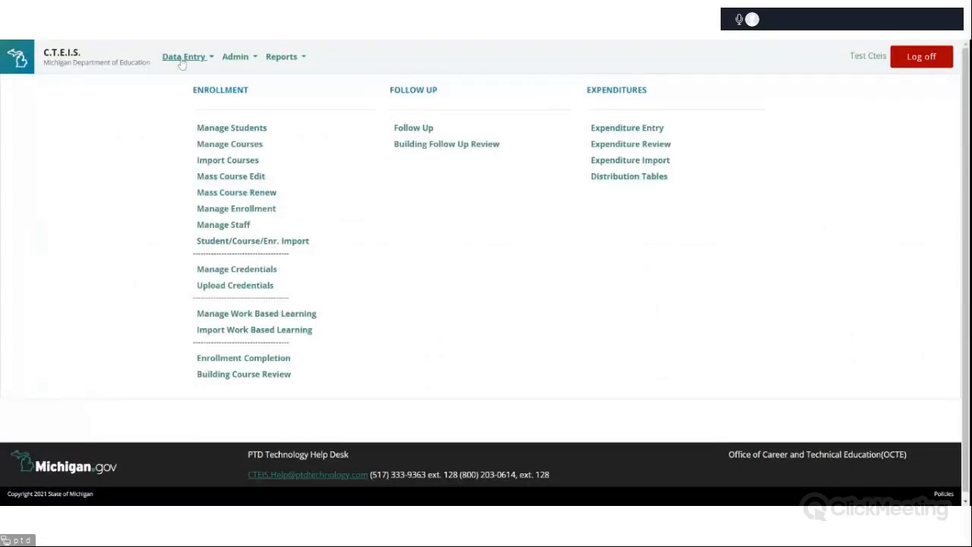
left_click(236, 365)
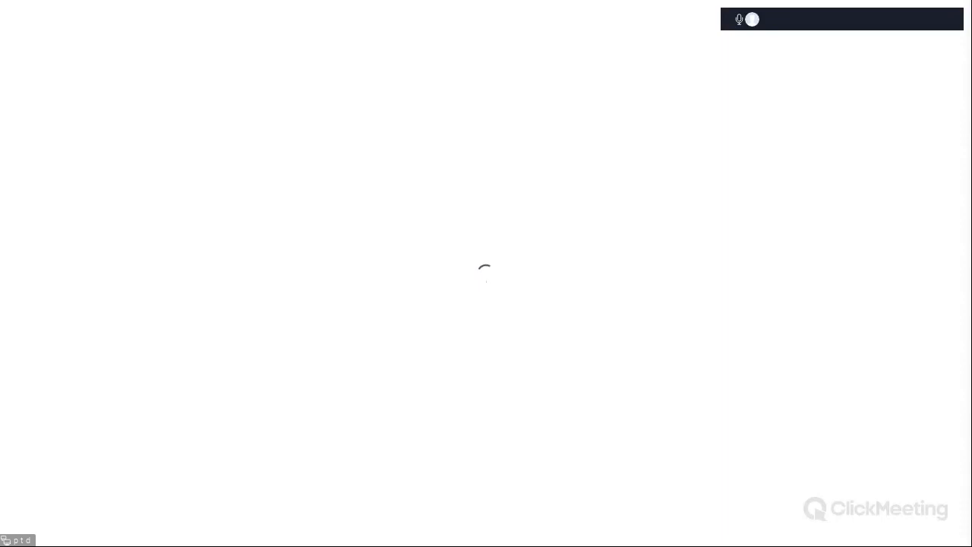
Scroll through the guide's Troubleshoot Enrollment Data Entry Issues and Review Student UICs and Grades report pages.
scroll(691, 336, "down", 5)
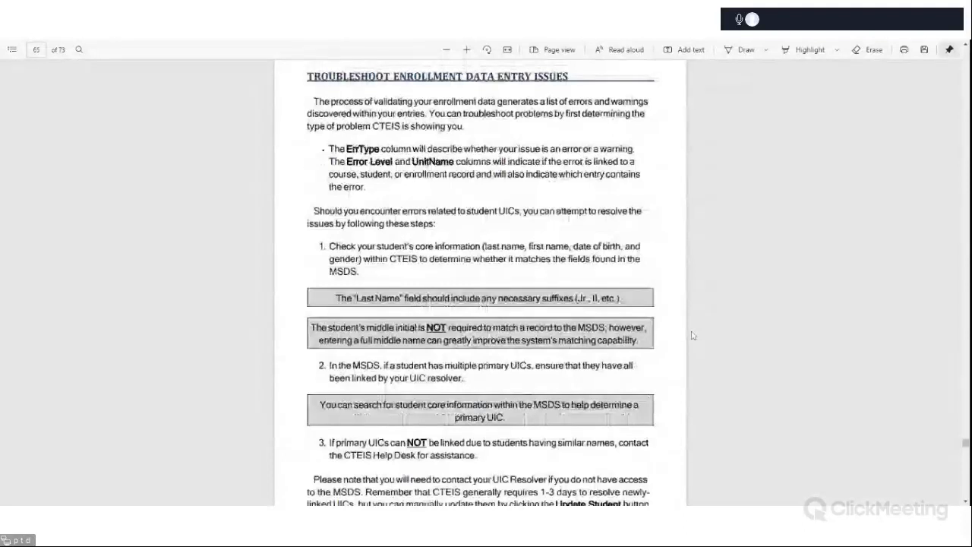
scroll(691, 335, "down", 5)
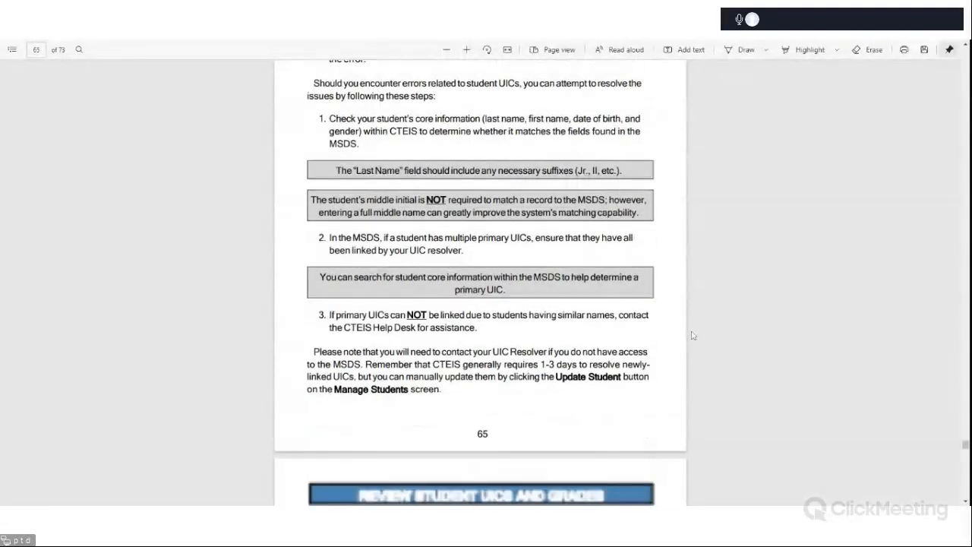
scroll(691, 336, "down", 4)
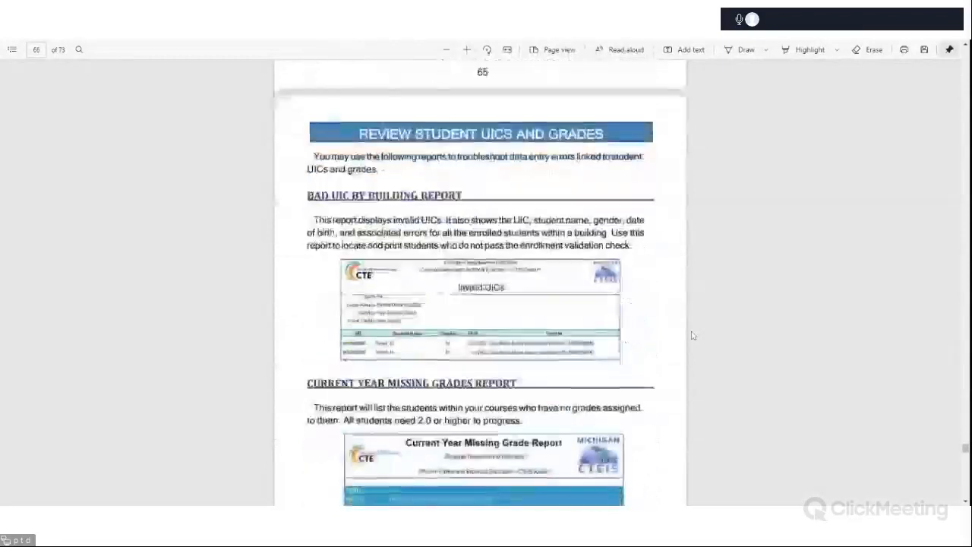
scroll(692, 336, "down", 2)
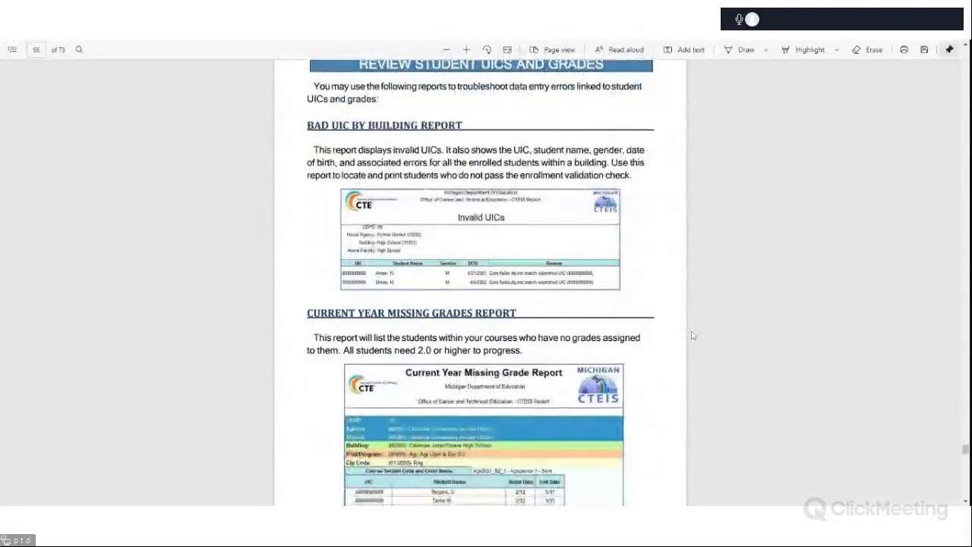
scroll(691, 336, "down", 3)
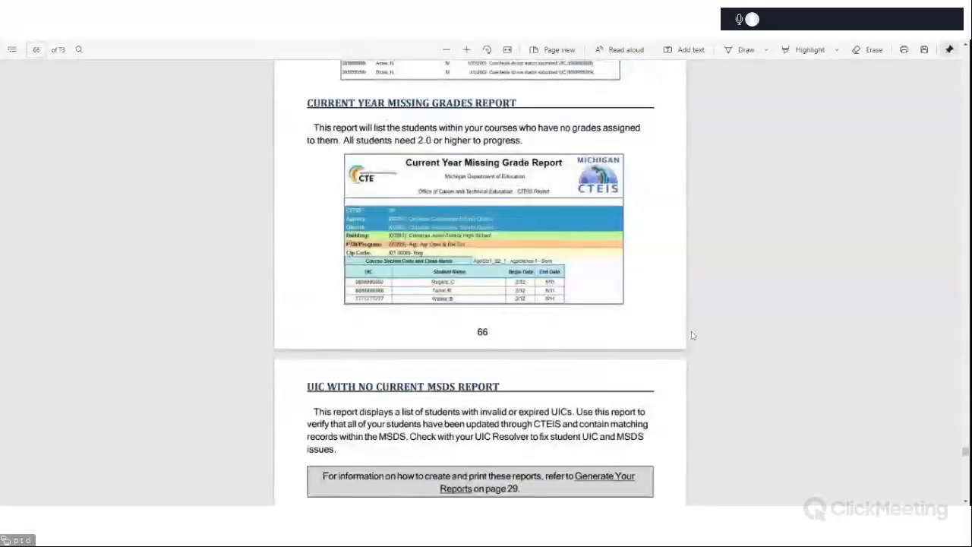
scroll(691, 336, "down", 2)
scroll(692, 335, "down", 2)
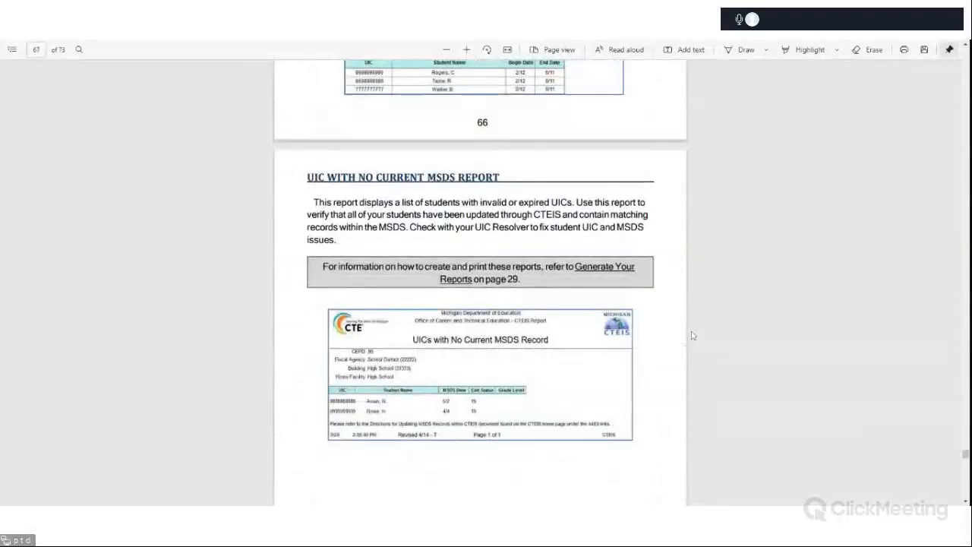
scroll(692, 335, "down", 5)
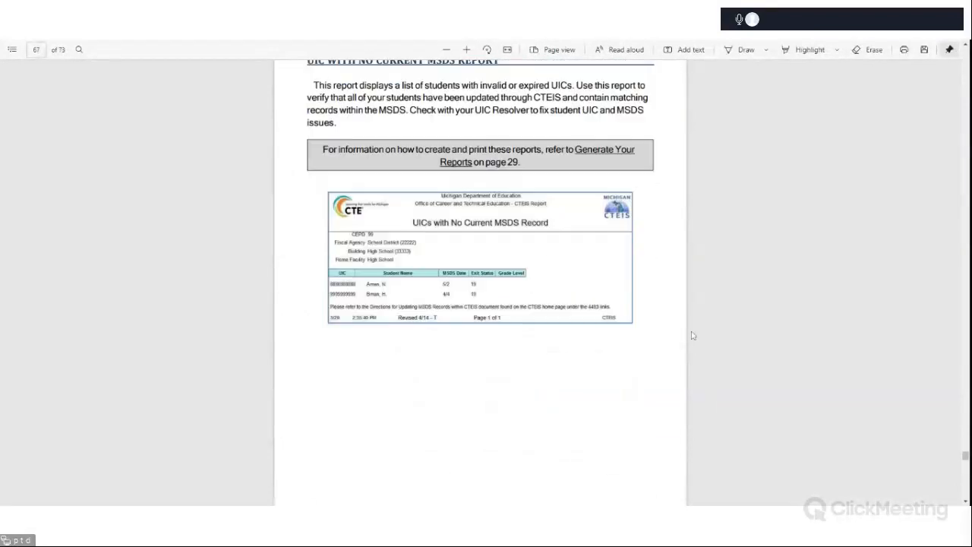
scroll(692, 335, "down", 9)
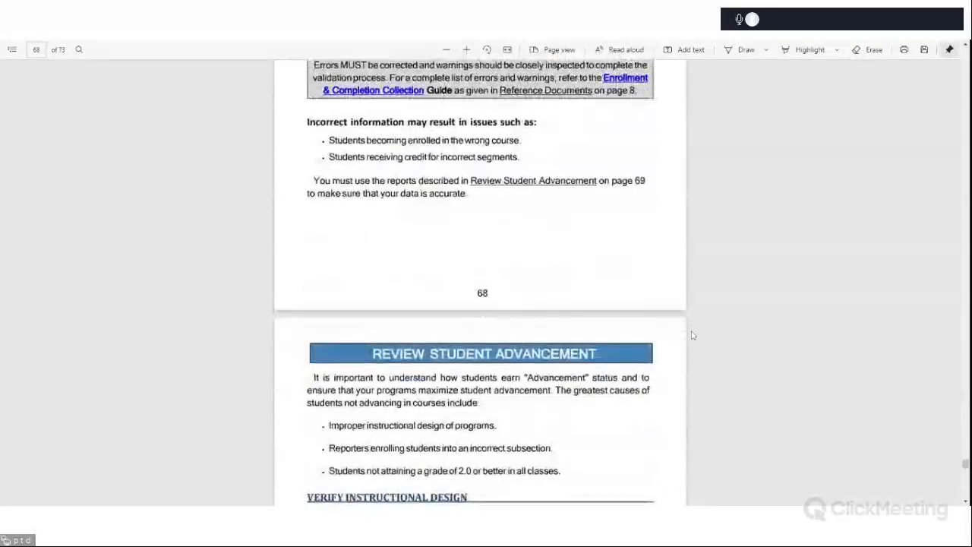
scroll(692, 335, "down", 7)
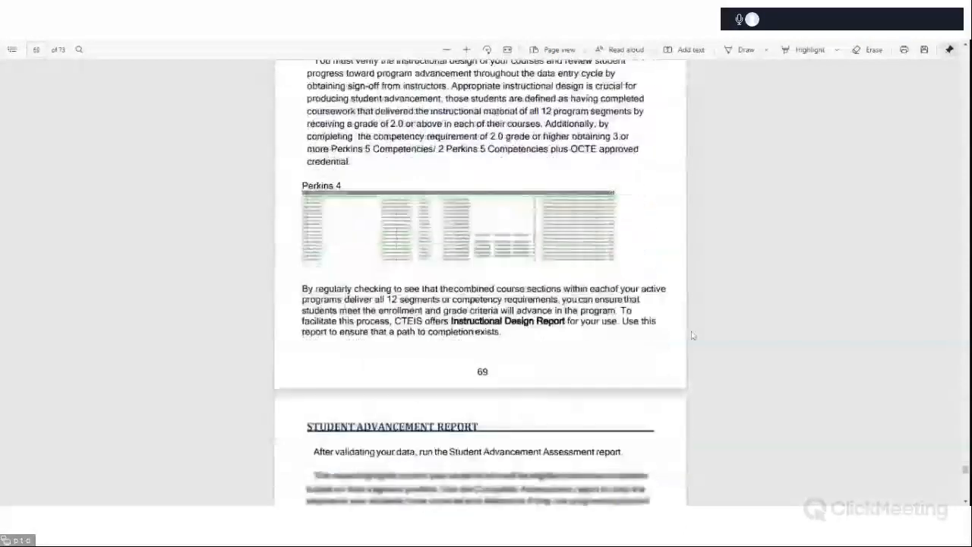
Review the guide's Student Advancement, Program Enrollment History Report and Complete Your Report pages.
scroll(692, 335, "up", 2)
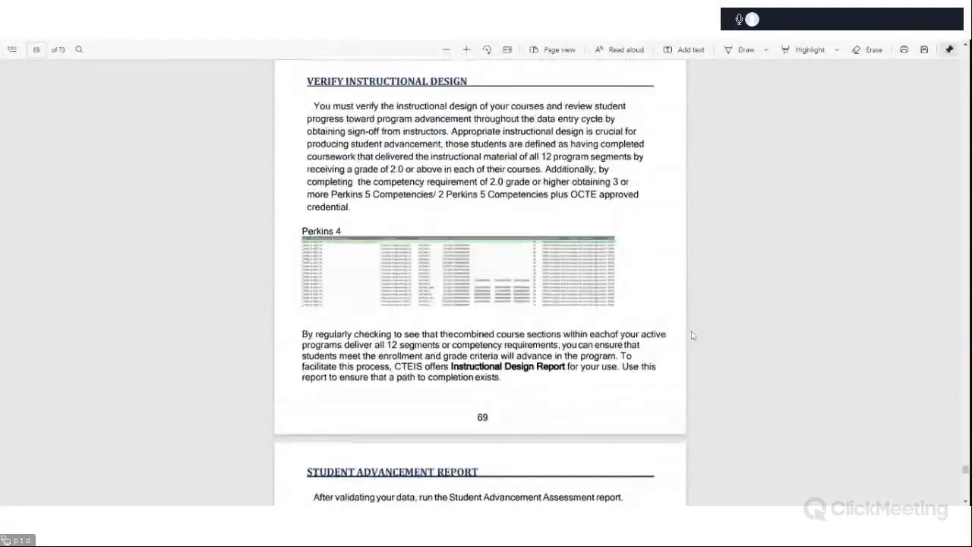
scroll(692, 335, "up", 4)
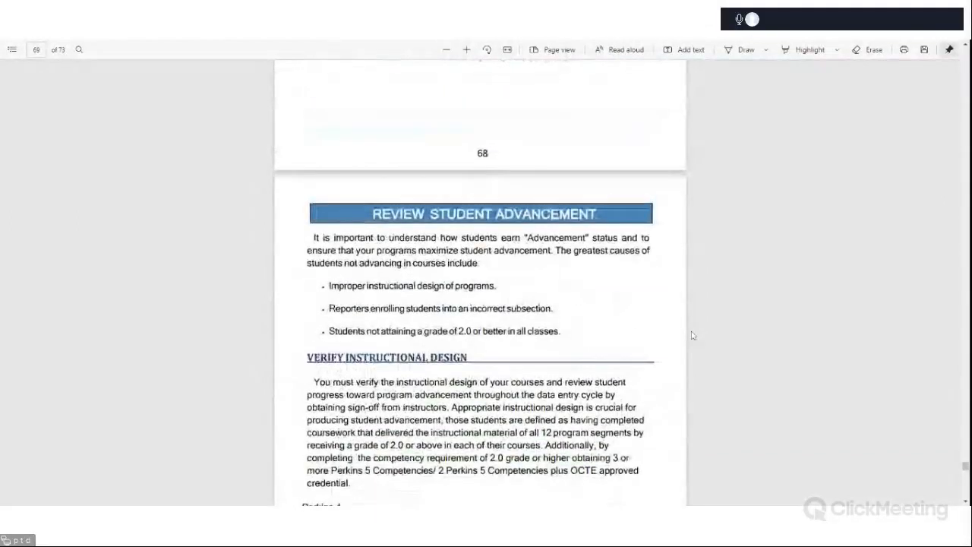
scroll(693, 335, "down", 3)
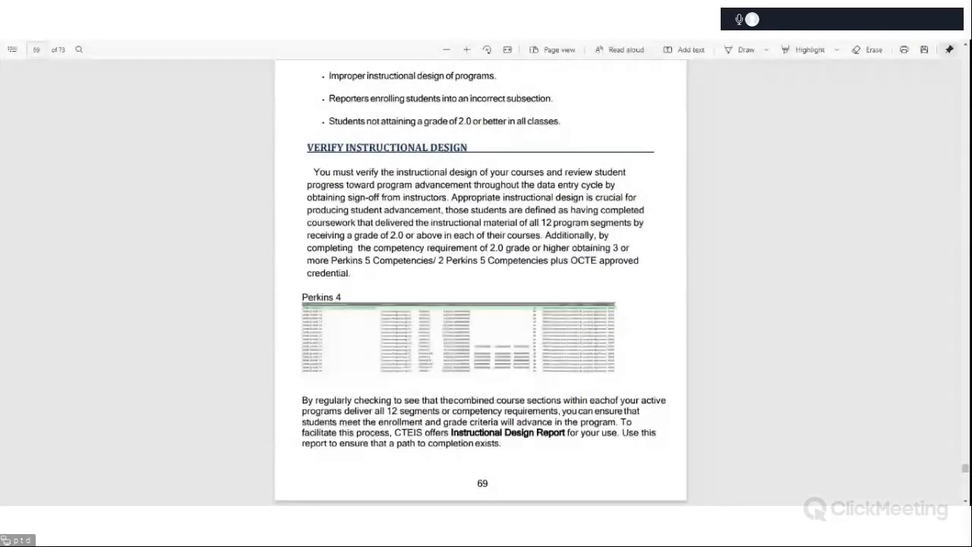
scroll(472, 291, "down", 5)
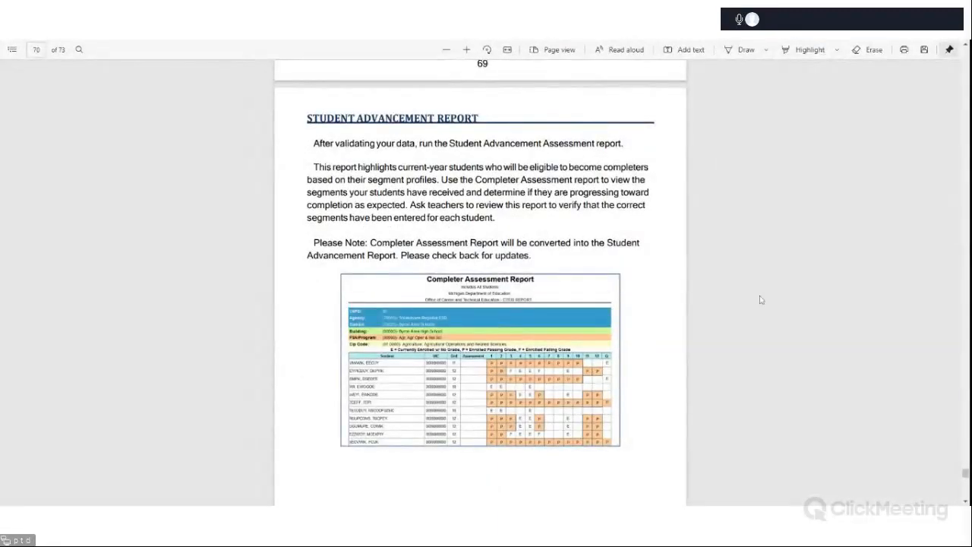
scroll(752, 300, "down", 5)
scroll(753, 300, "down", 3)
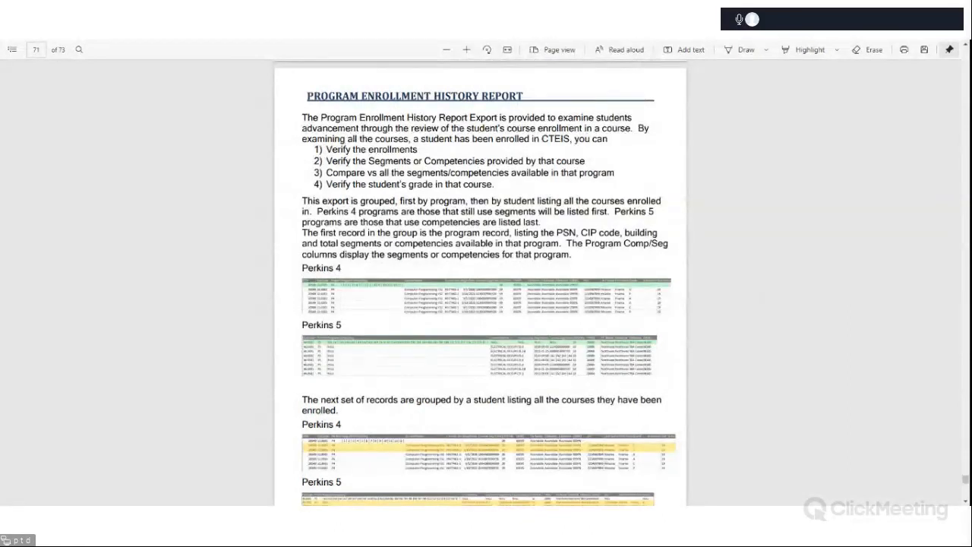
scroll(749, 299, "down", 3)
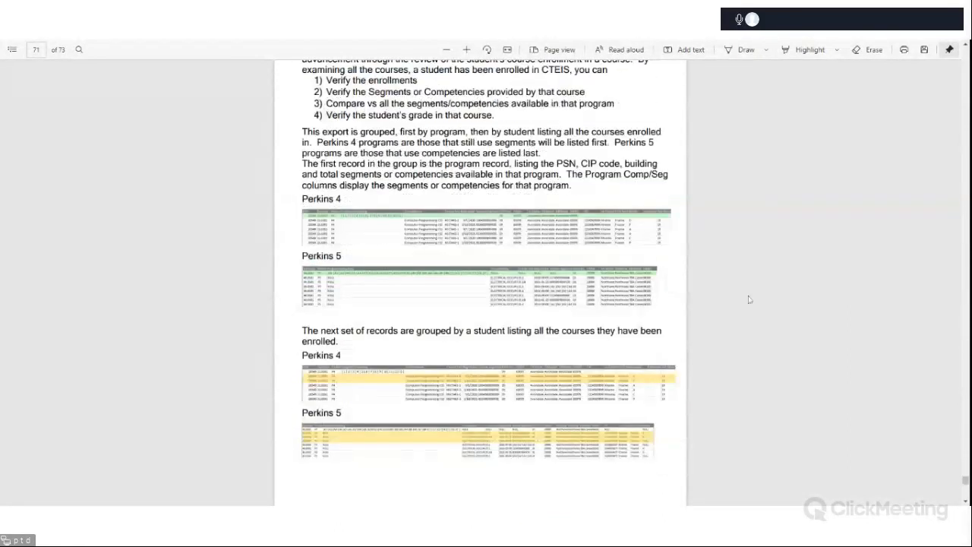
scroll(748, 299, "down", 10)
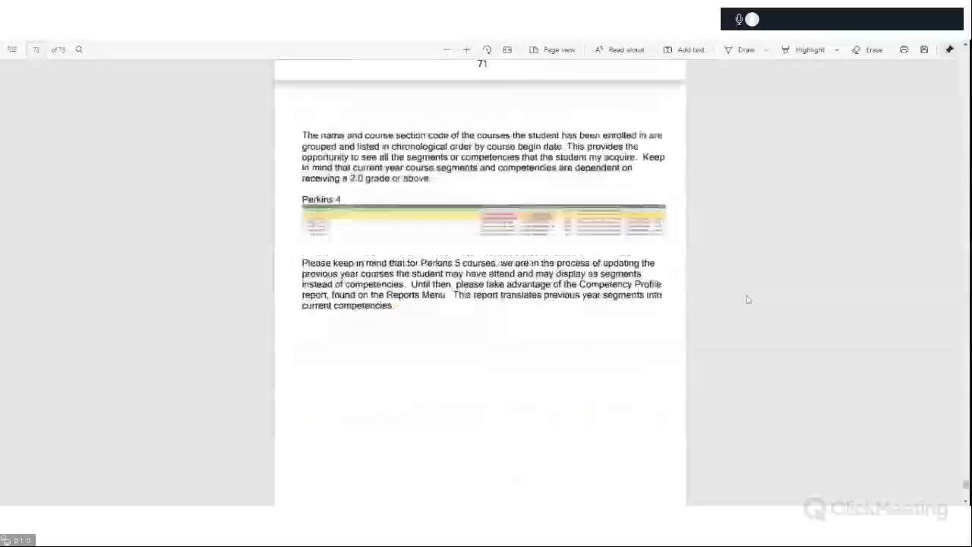
scroll(748, 300, "up", 3)
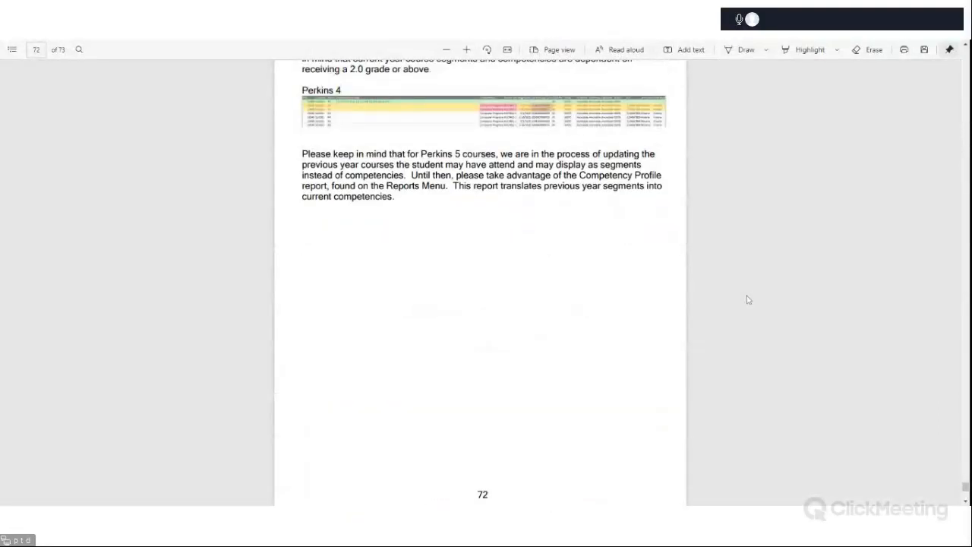
scroll(748, 299, "up", 4)
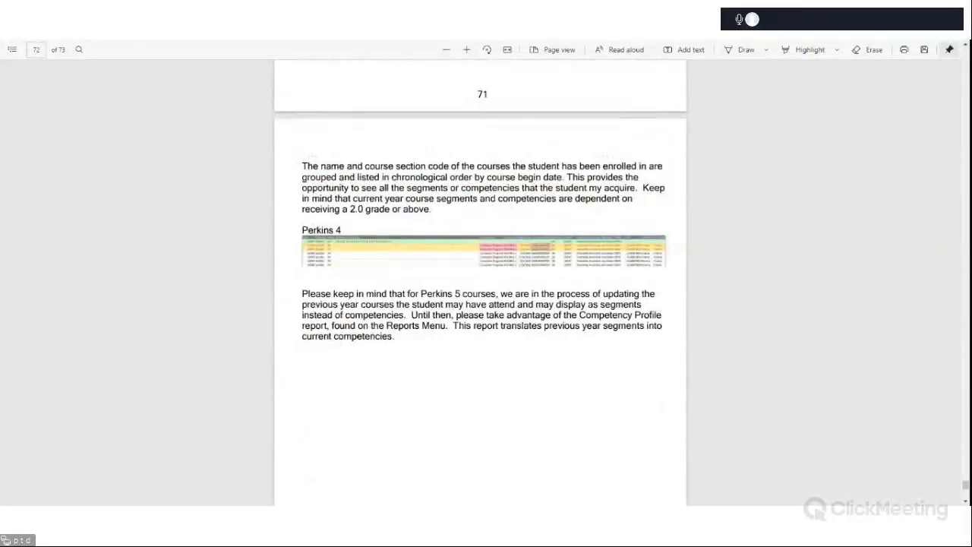
scroll(749, 299, "up", 15)
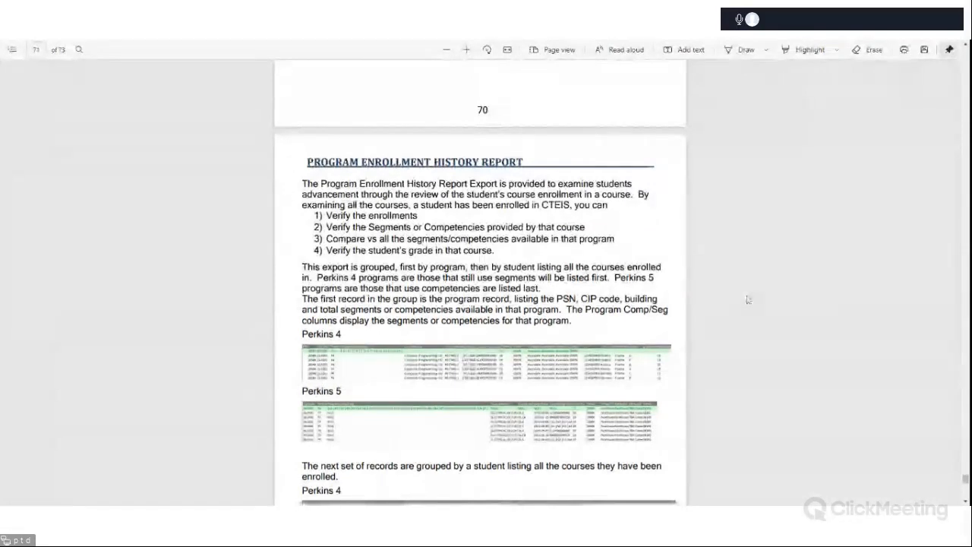
scroll(748, 300, "down", 20)
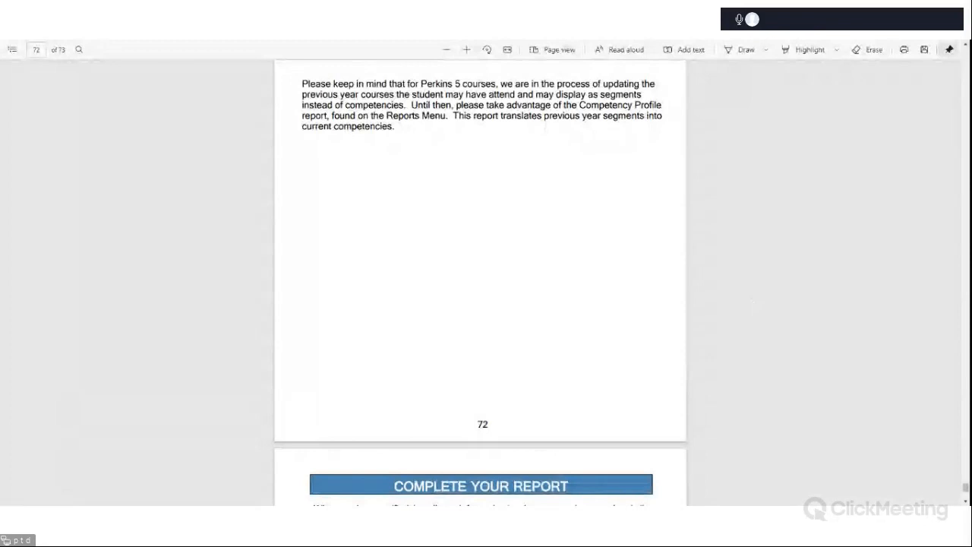
scroll(749, 300, "down", 5)
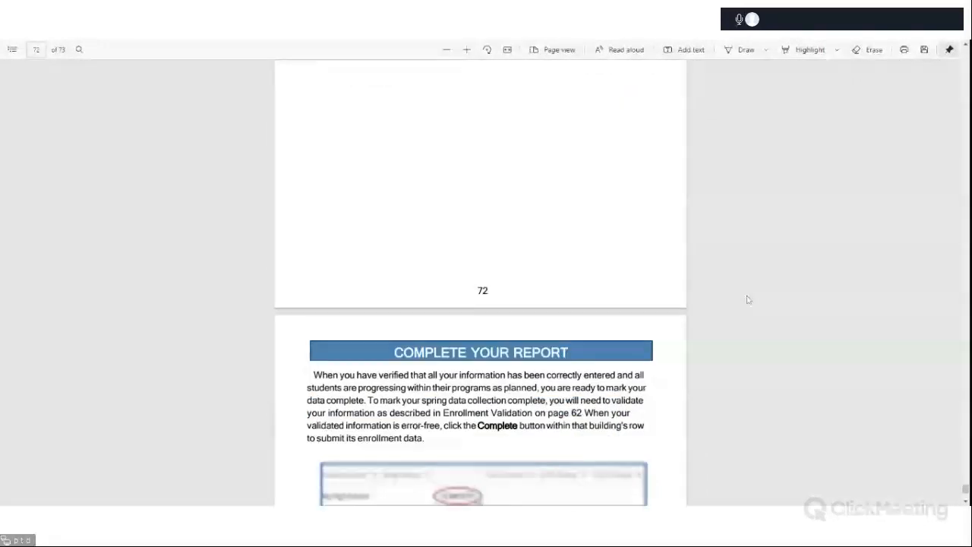
scroll(748, 300, "down", 2)
scroll(748, 299, "up", 1)
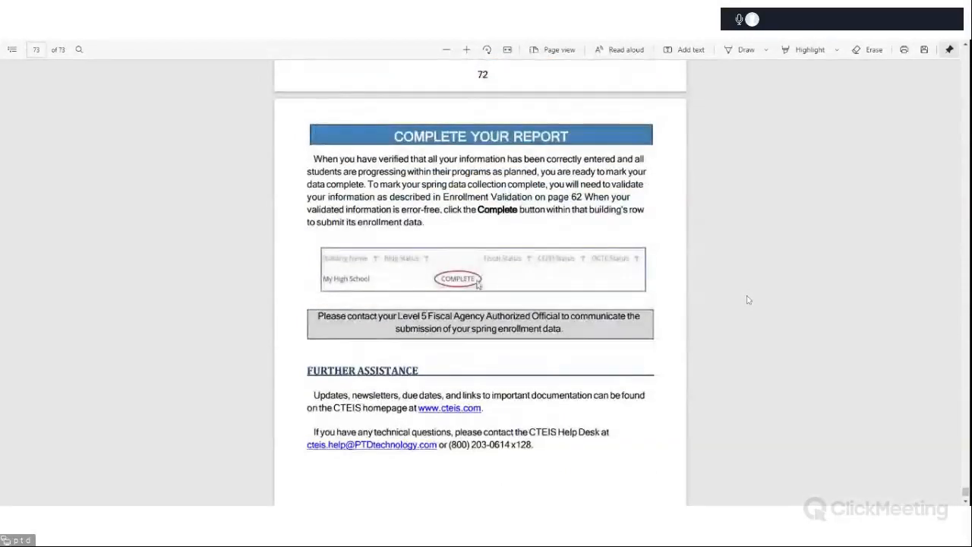